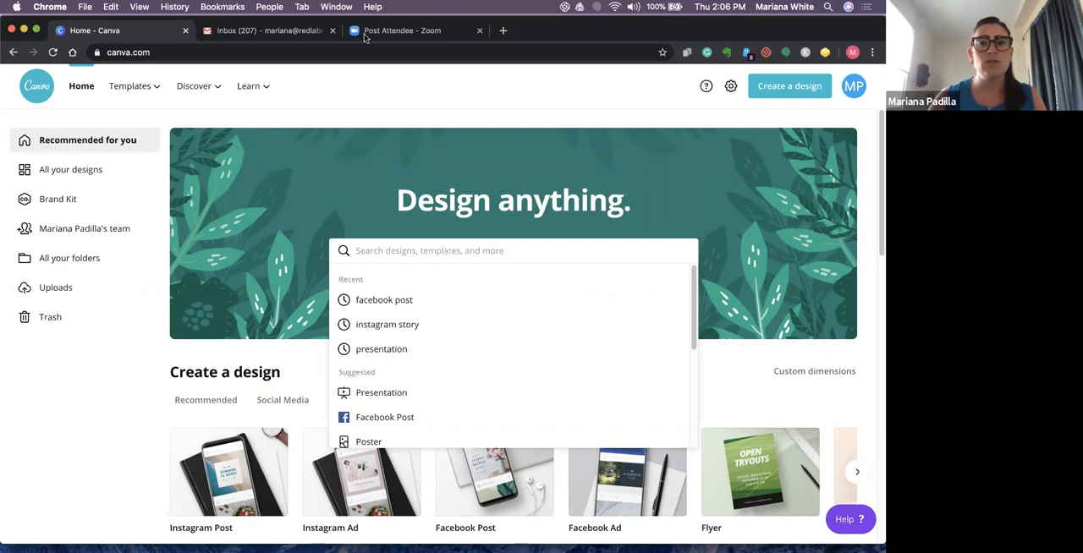
- Look over the home page and the categories offered under Templates, Discover and Learn
click(471, 113)
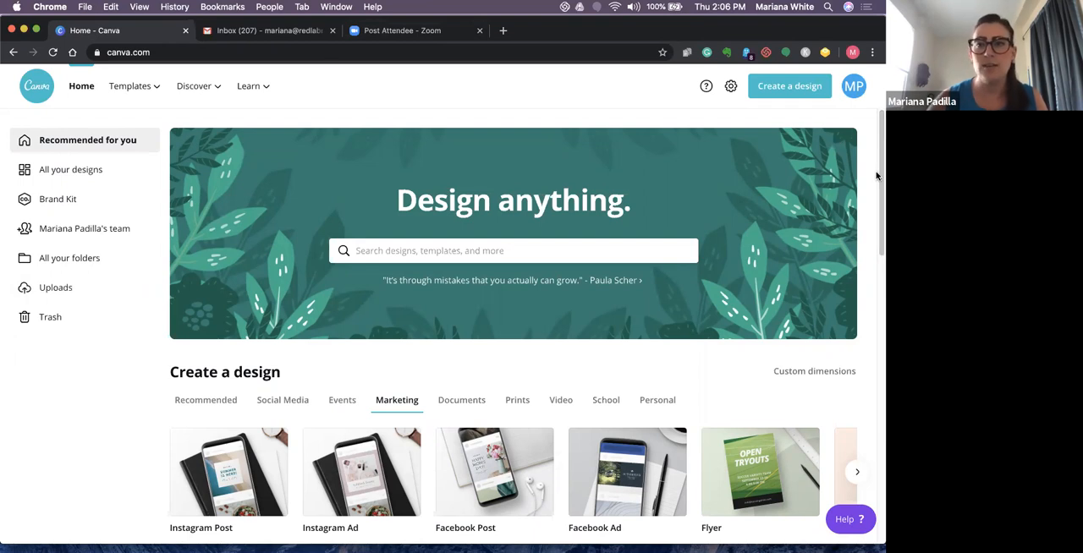
drag(878, 176, 873, 234)
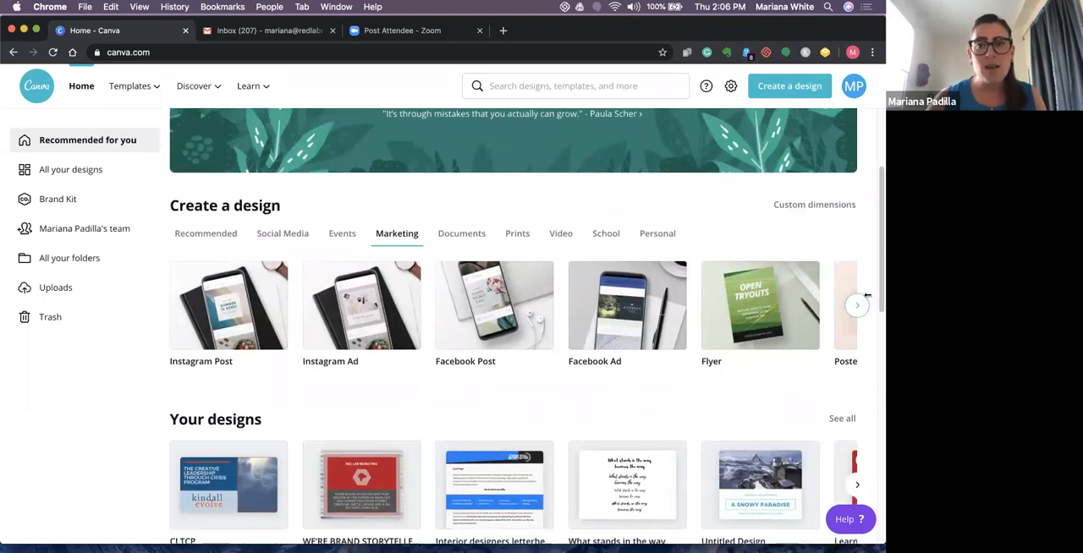
drag(878, 261, 877, 153)
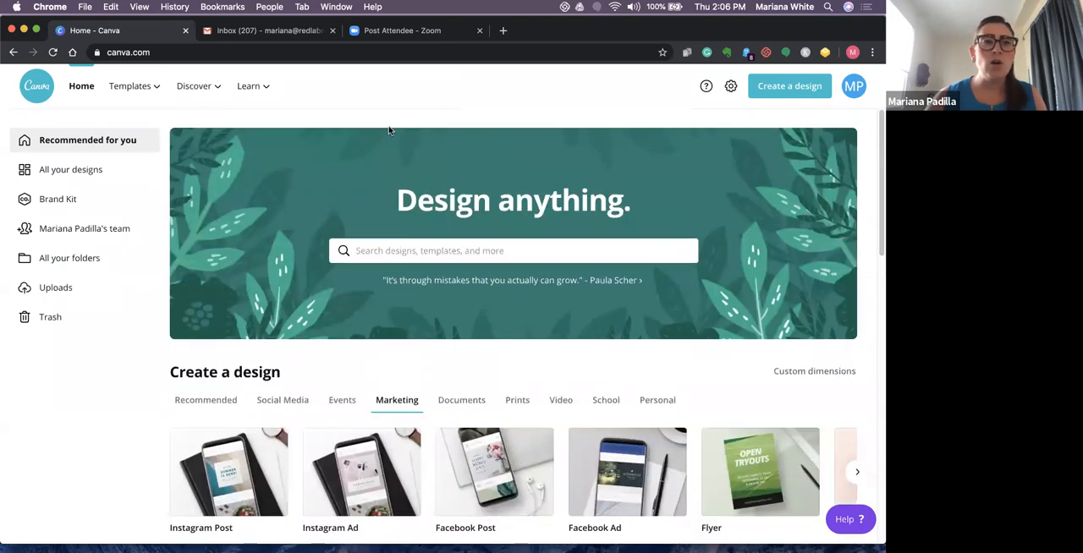
mouse_move(131, 87)
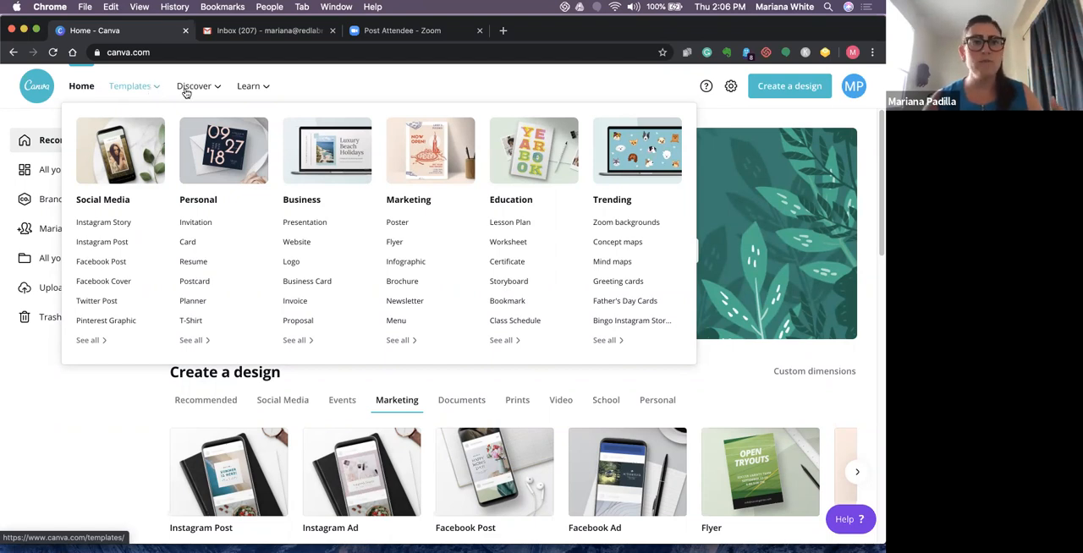
mouse_move(186, 91)
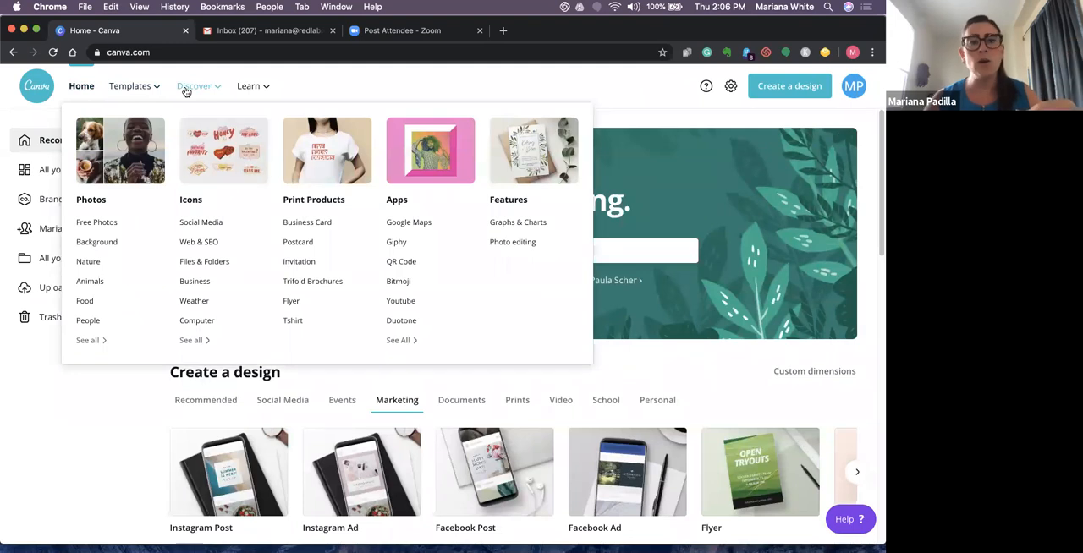
mouse_move(256, 89)
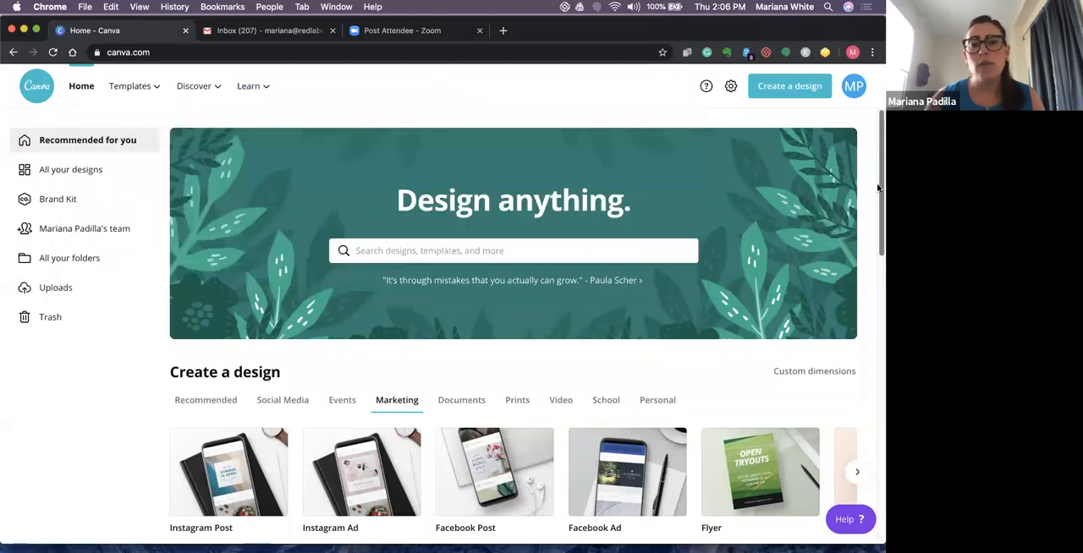
- Examine the Marketing design types offered for creating a design and the existing designs below them
scroll(878, 188, down, 4)
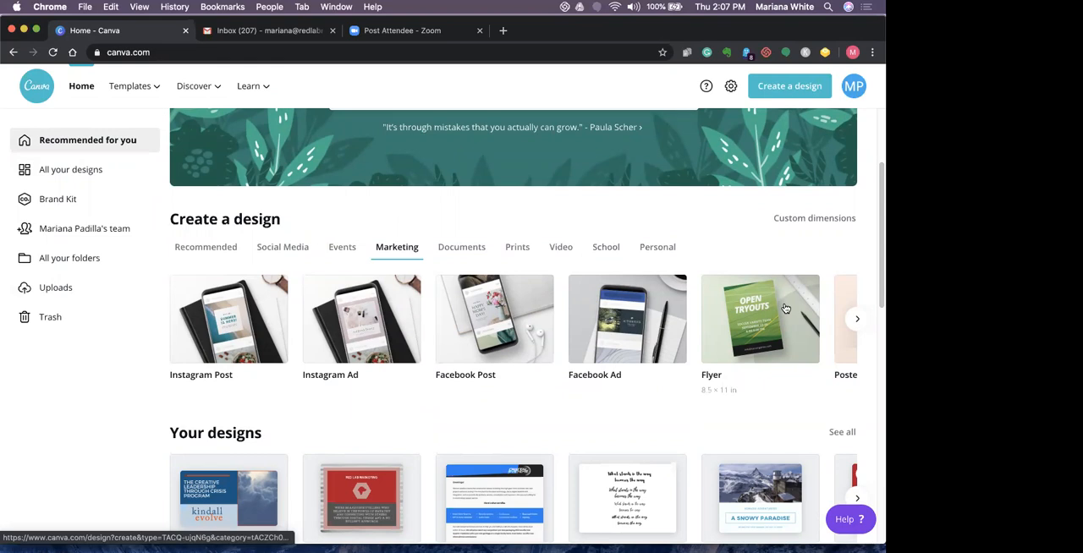
click(860, 321)
click(860, 321)
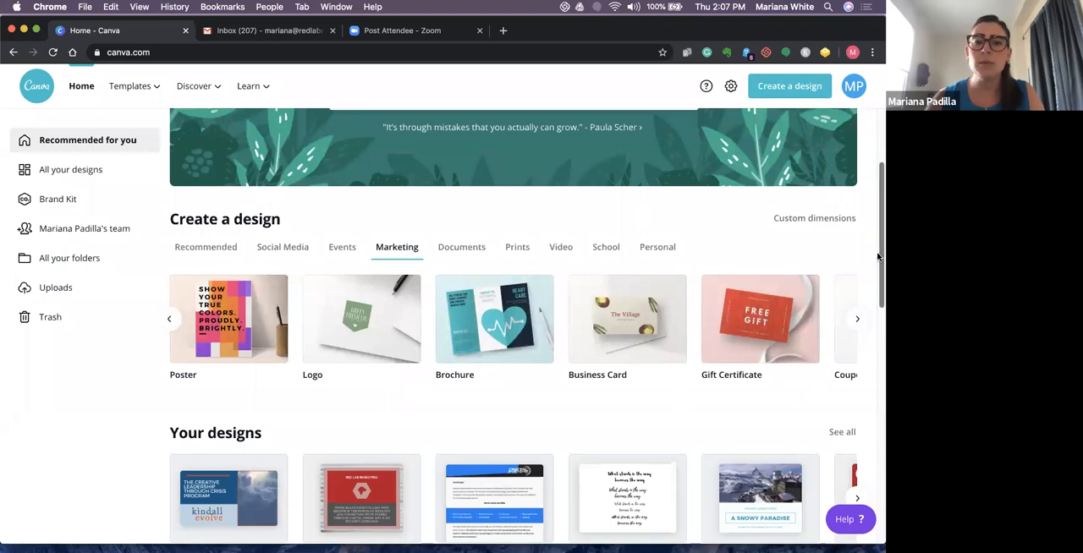
scroll(878, 245, down, 1)
scroll(878, 234, up, 2)
click(174, 338)
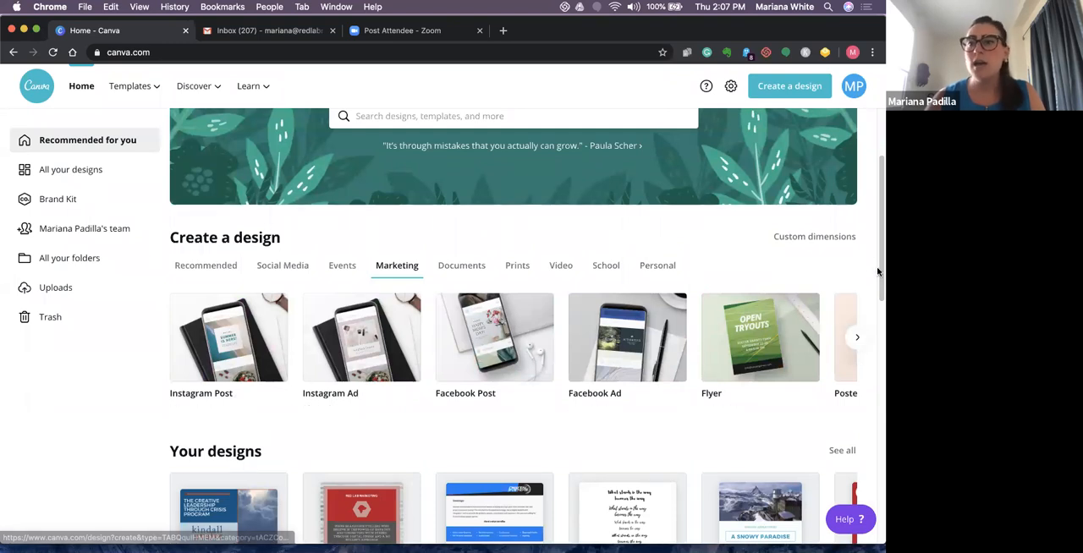
scroll(878, 254, up, 3)
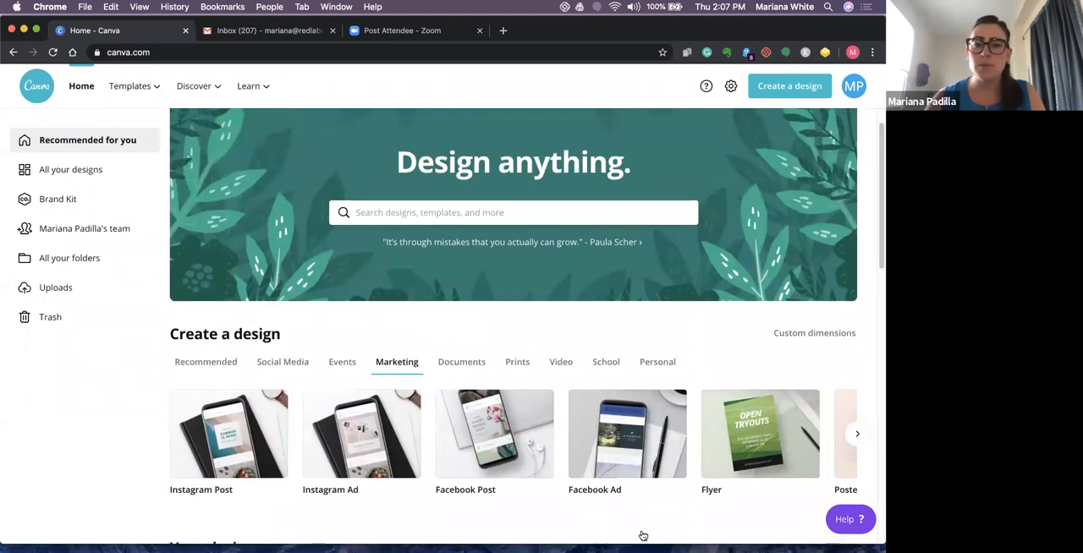
- Look up the design types suggested for "Li" and clear the search text
click(455, 213)
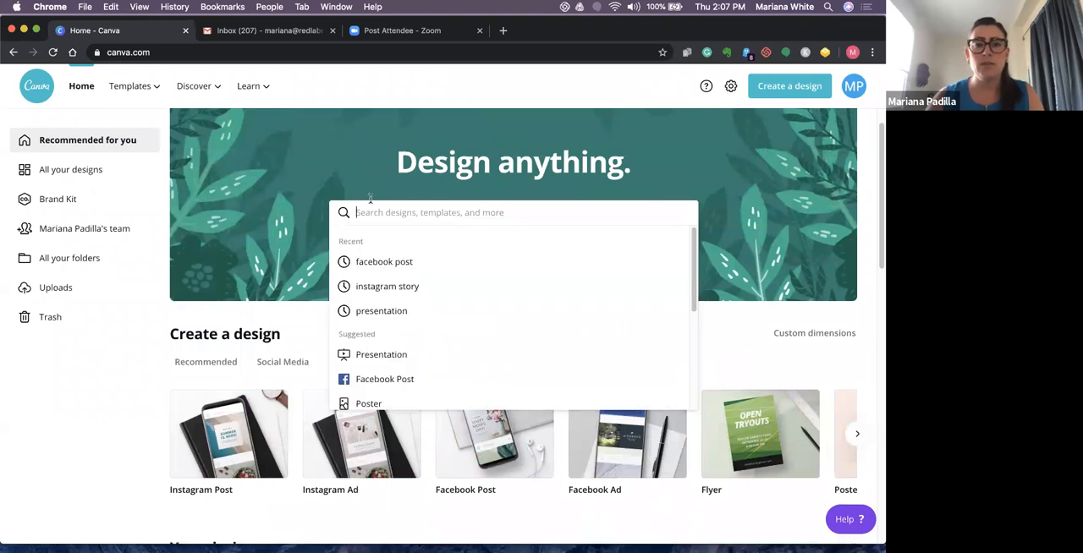
text(L)
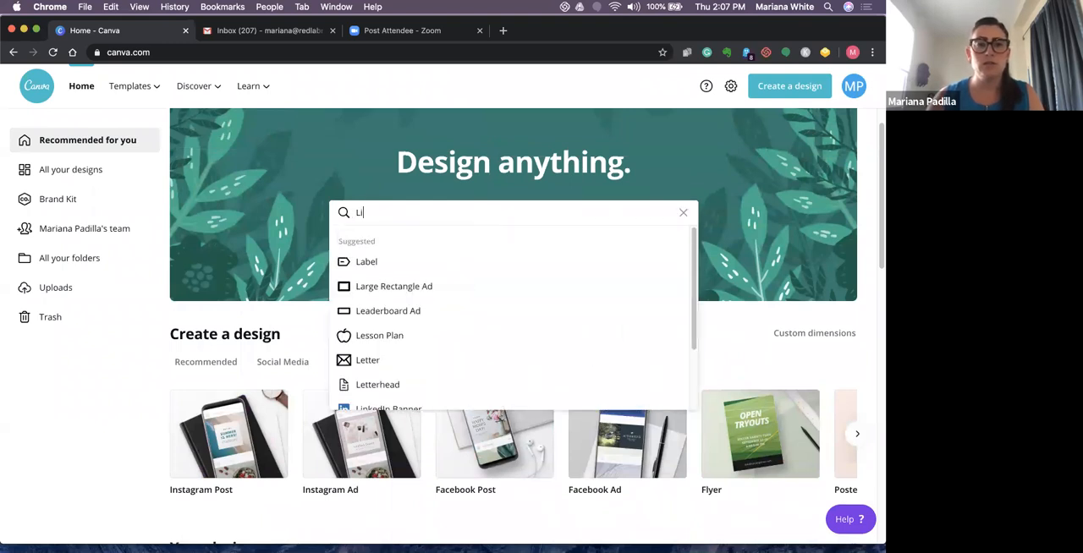
text(i)
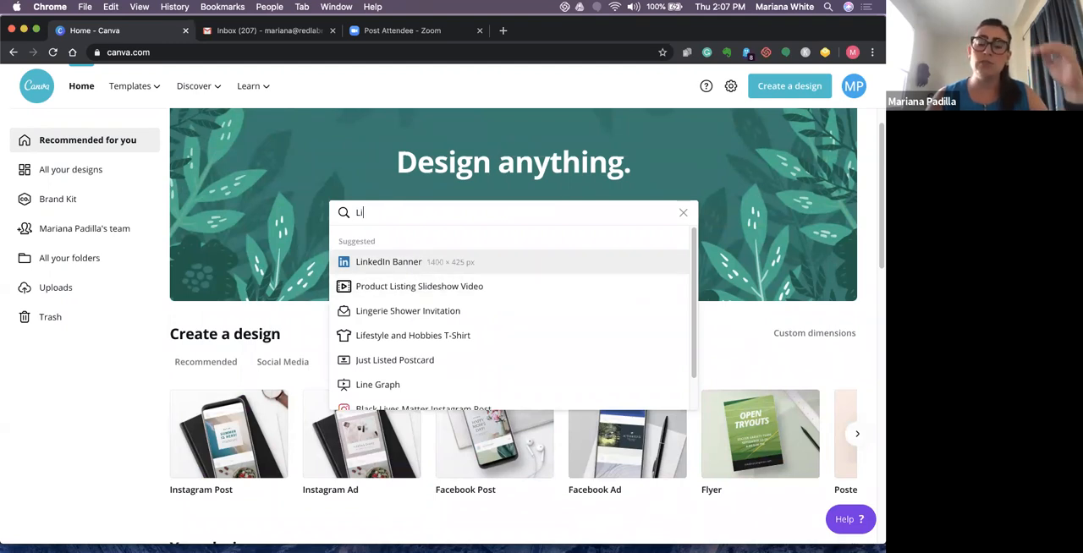
key(BackSpace)
key(BackSpace)
- Search the design types for "Tw" and open the Twitter Post templates
text(Tw)
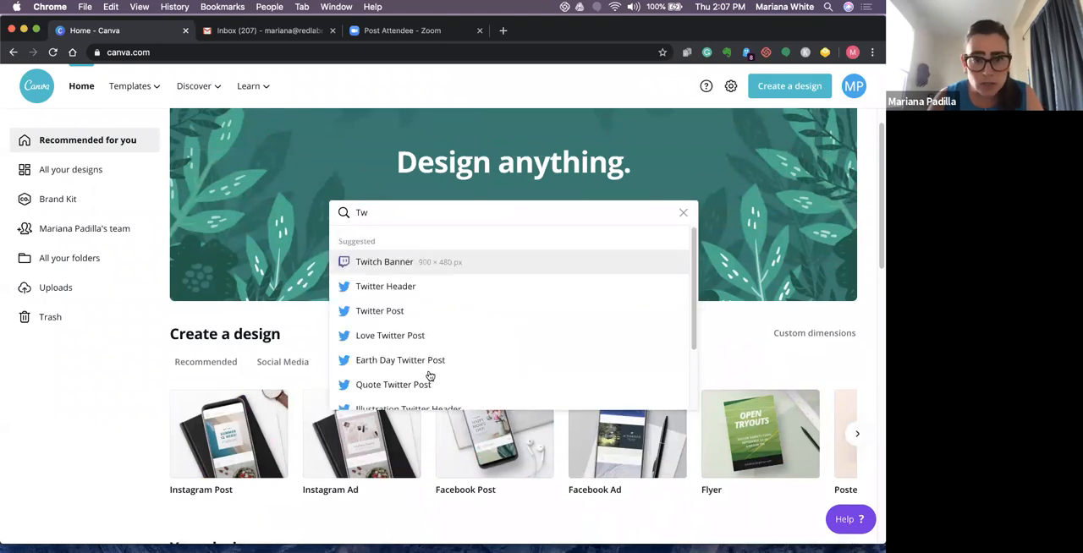
click(420, 320)
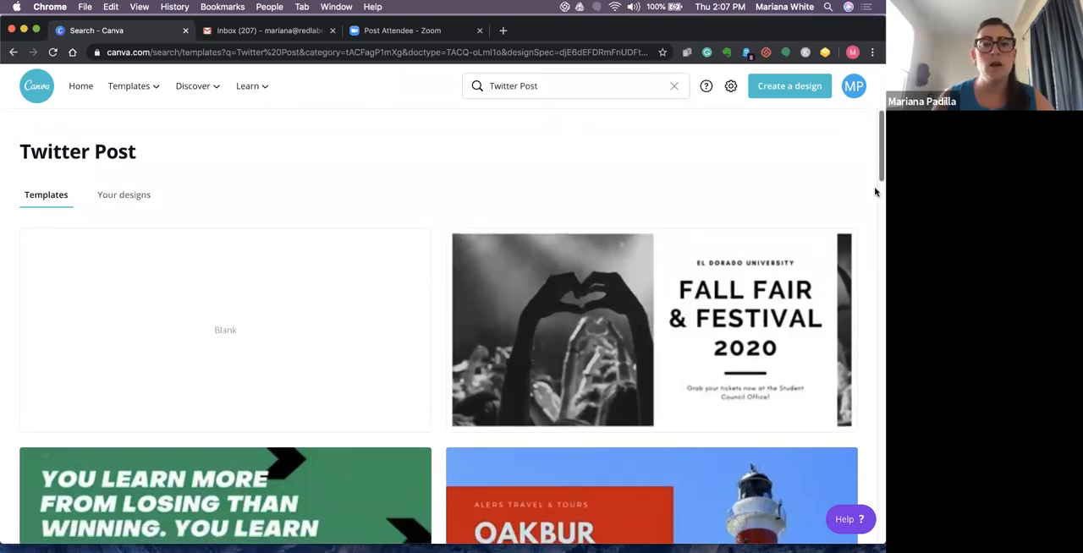
- Browse the Twitter Post templates and start a new design from the blank one
scroll(878, 191, down, 2)
scroll(871, 222, down, 1)
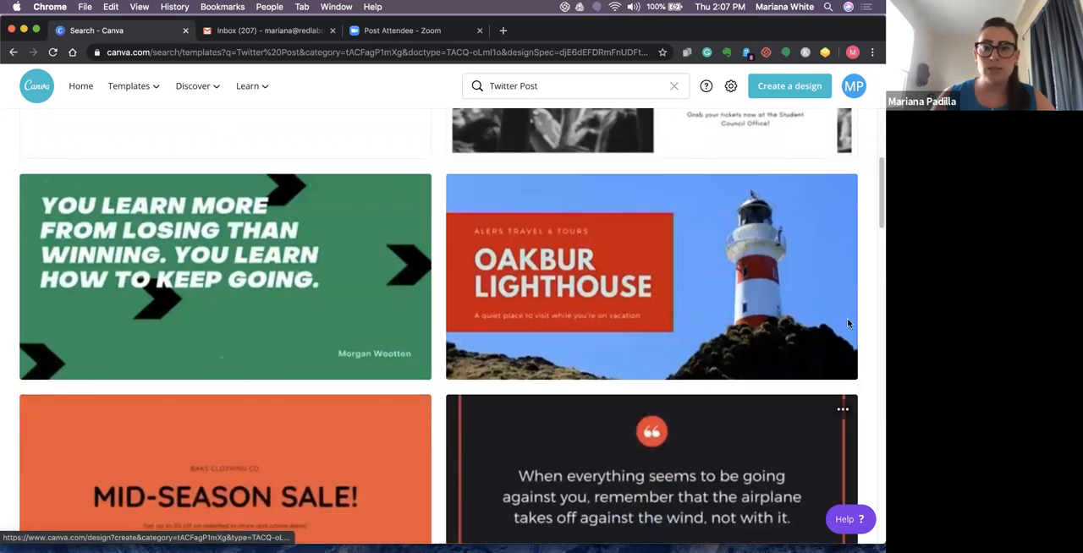
scroll(879, 221, down, 4)
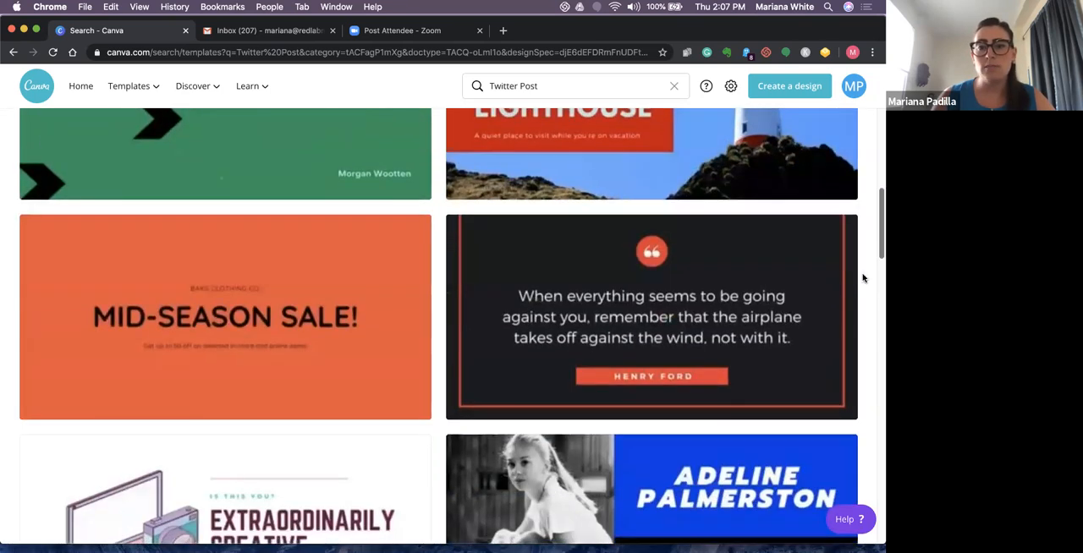
scroll(829, 351, down, 4)
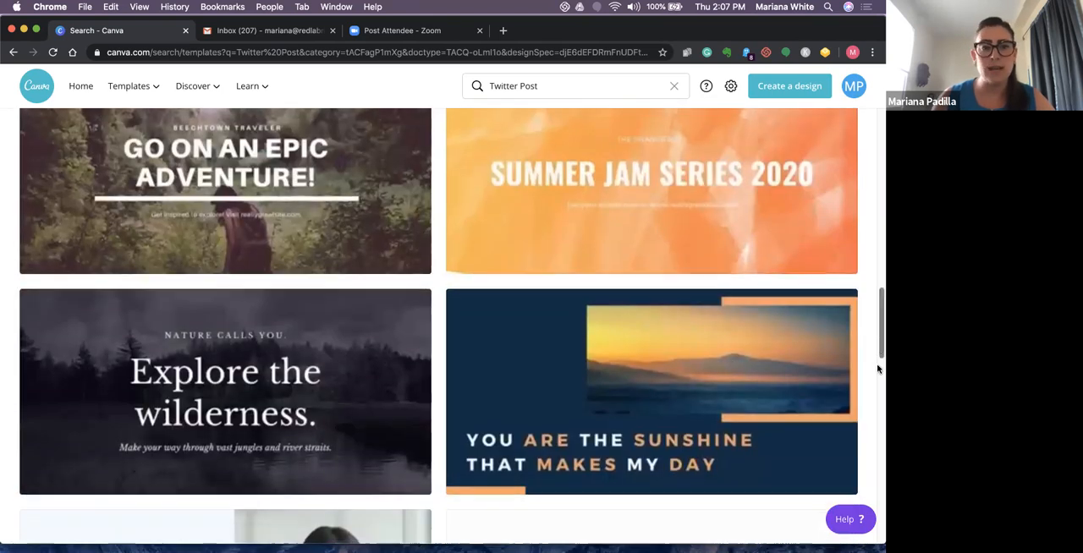
scroll(878, 347, down, 2)
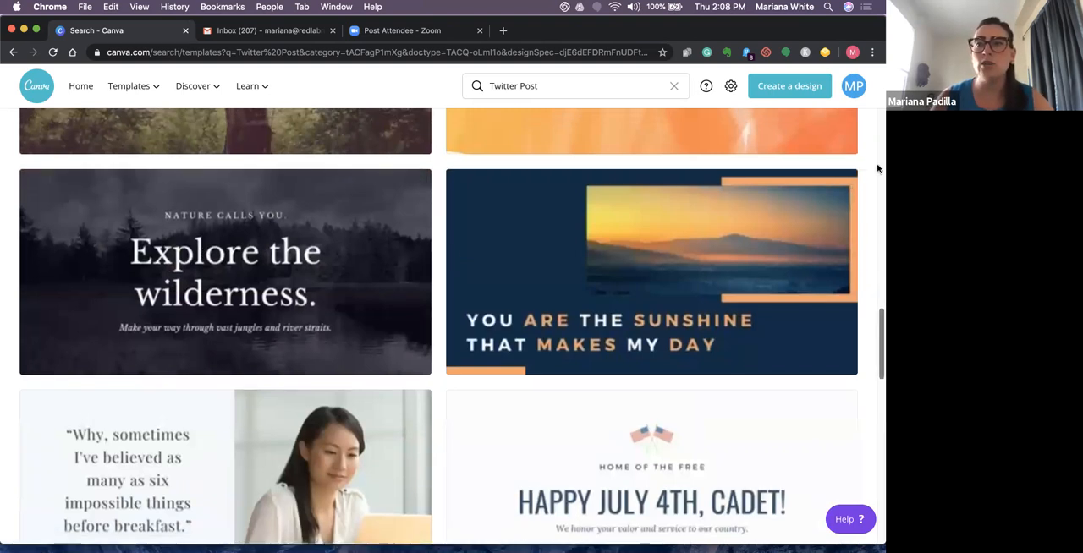
click(878, 166)
scroll(224, 288, up, 2)
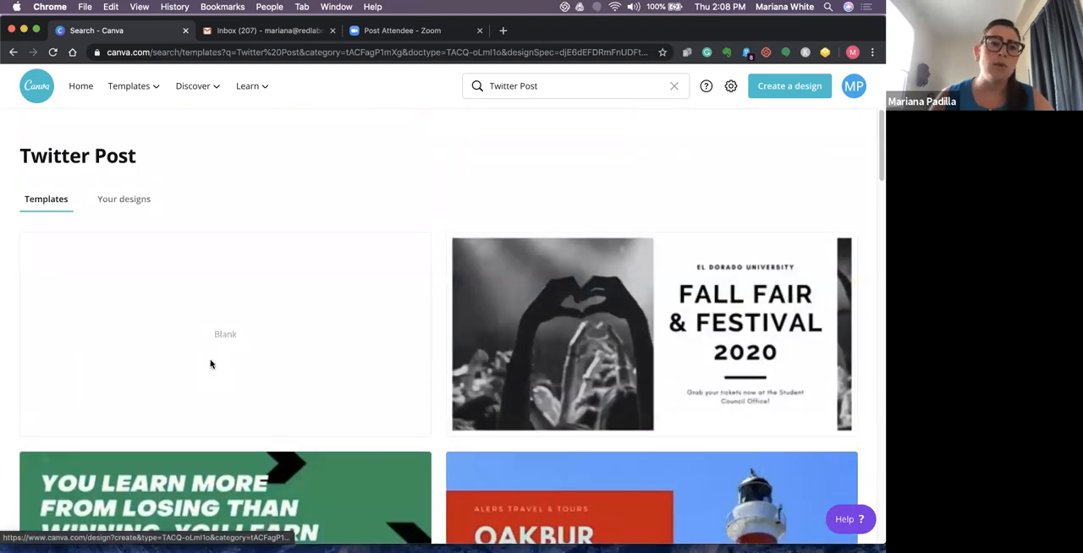
click(211, 364)
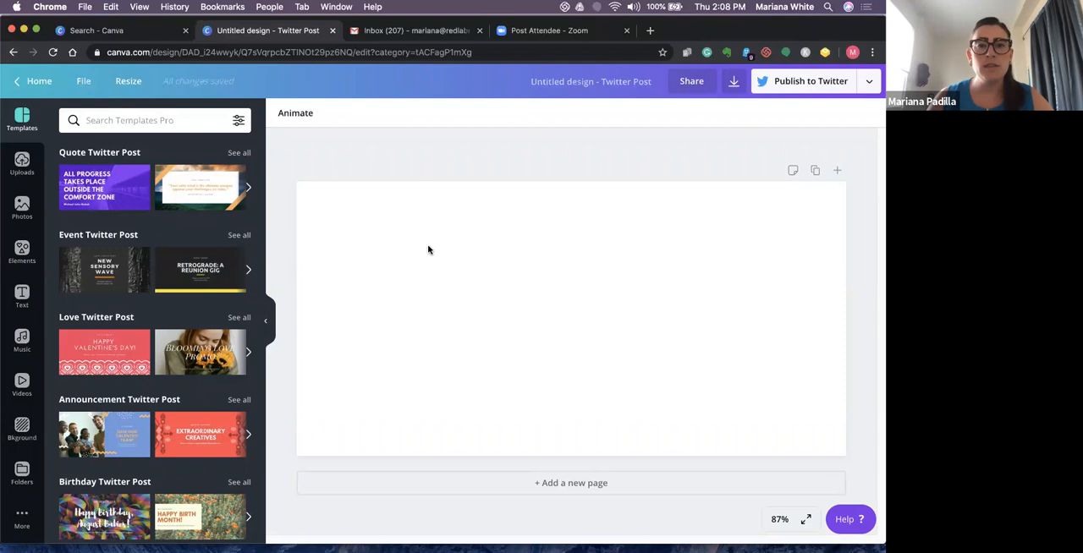
- Search the backgrounds for "grey" and apply the image of misty trees under a pale sun to the page
click(22, 424)
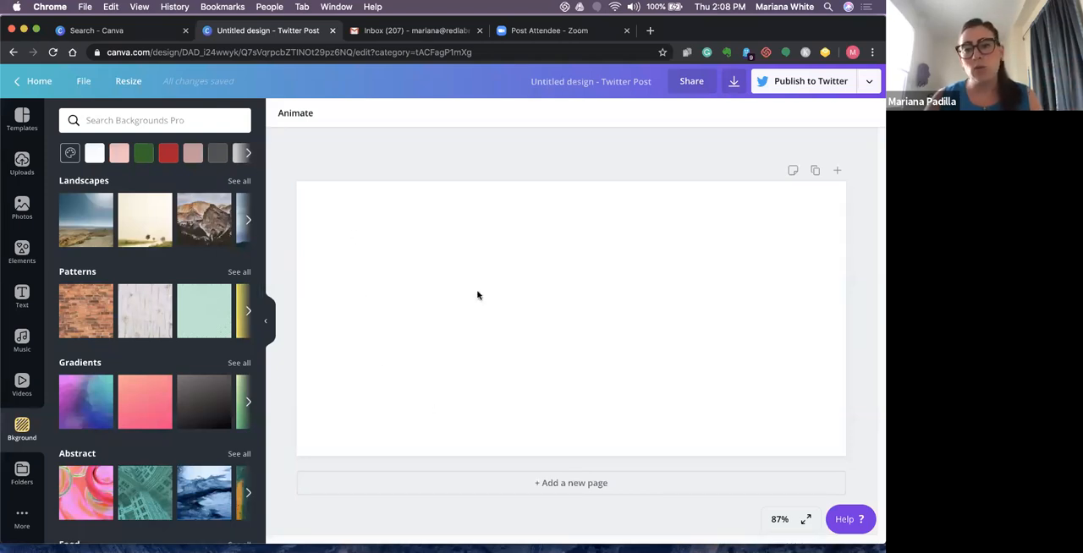
click(160, 121)
text(grey)
key(Return)
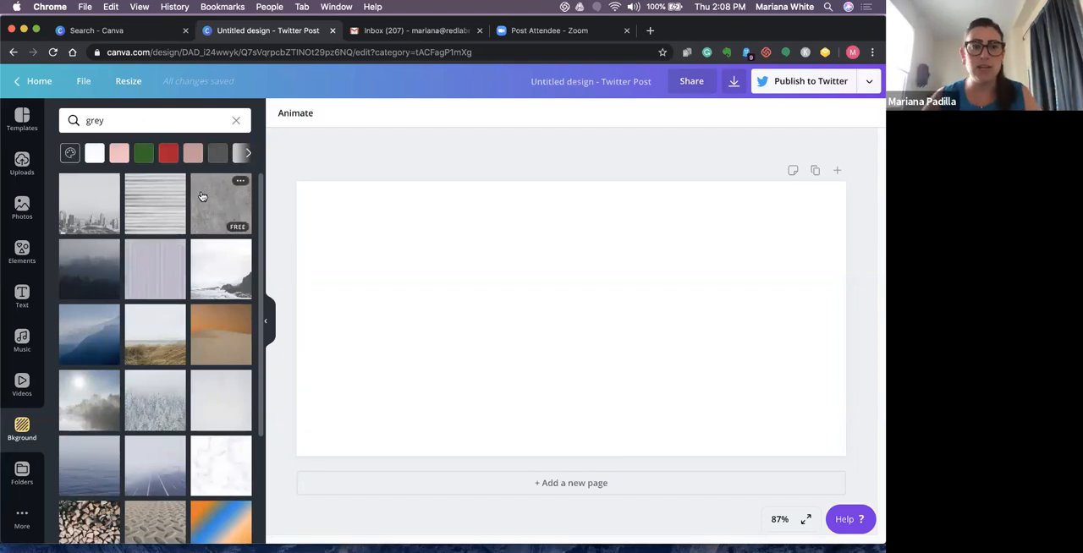
scroll(255, 378, down, 1)
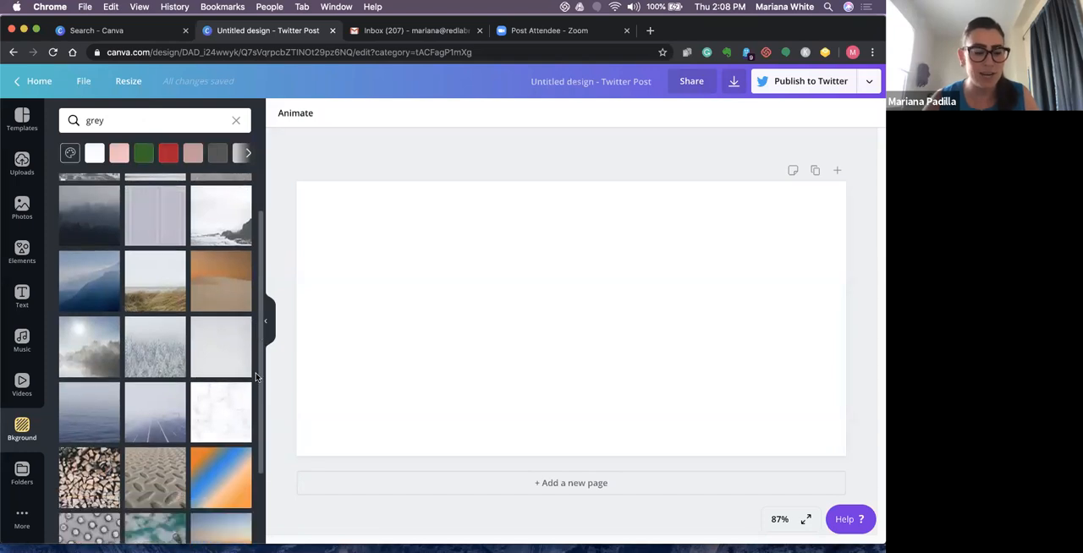
scroll(256, 390, down, 1)
scroll(253, 440, down, 1)
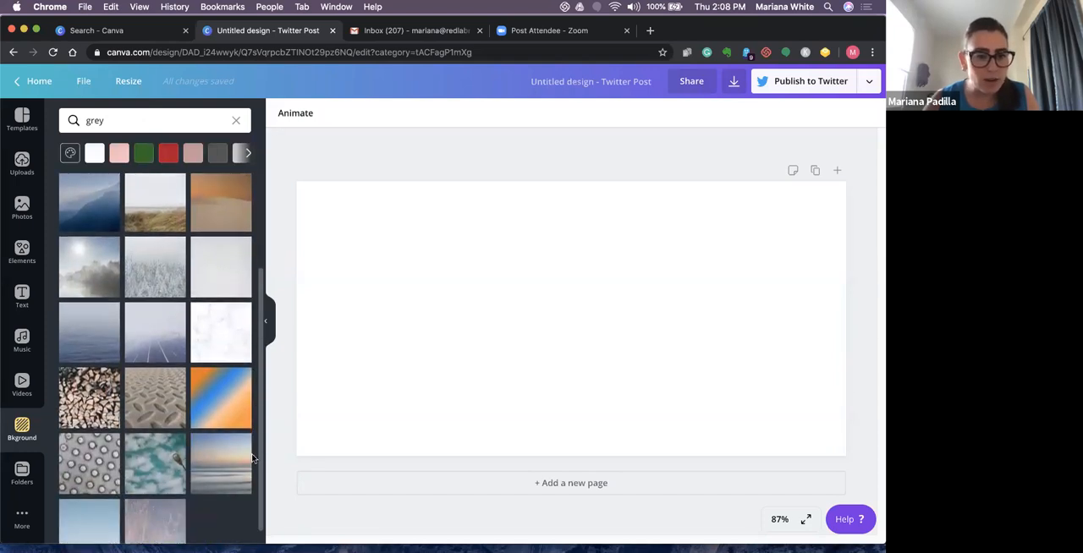
scroll(265, 377, up, 2)
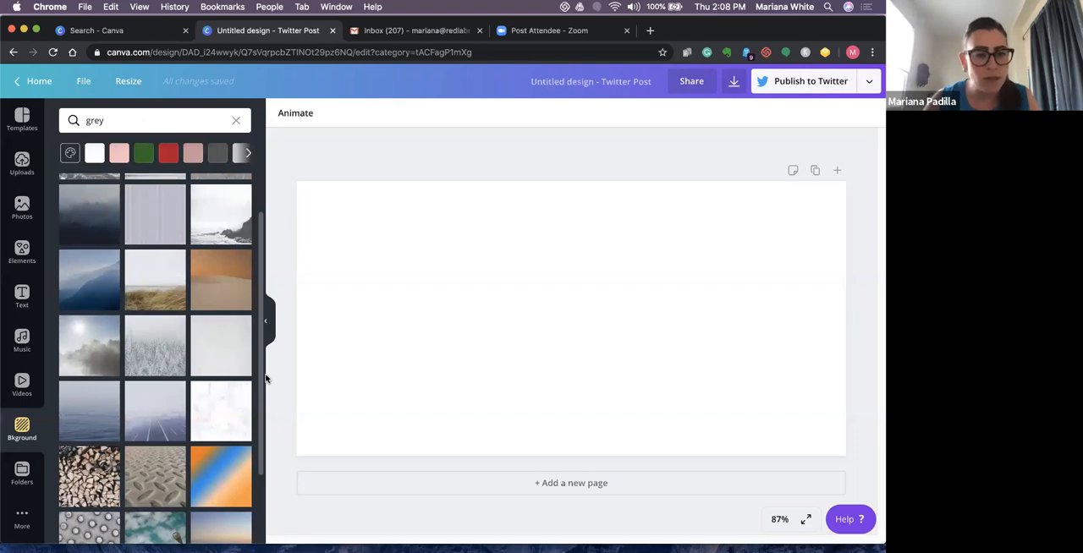
scroll(264, 367, up, 1)
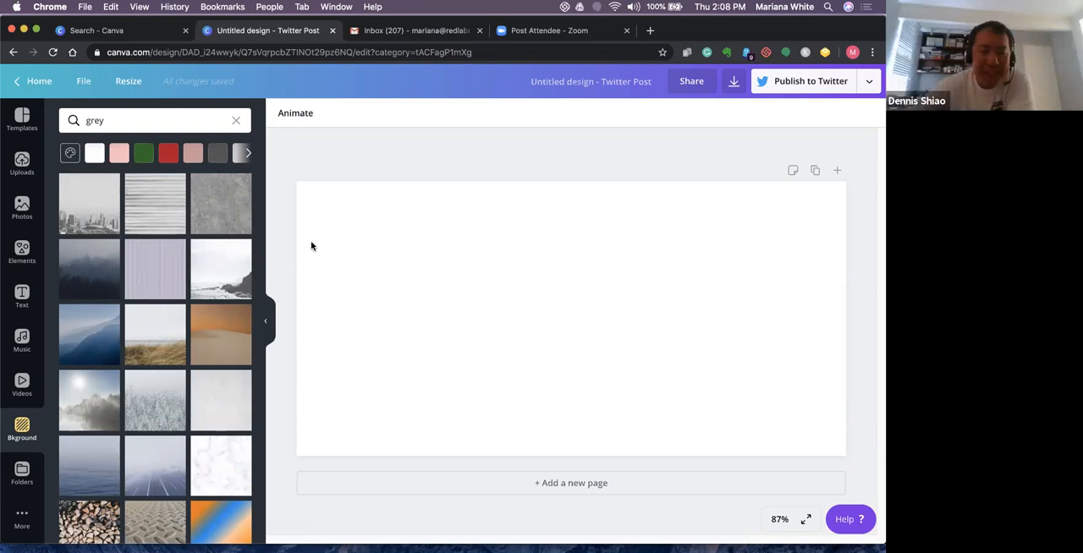
click(101, 413)
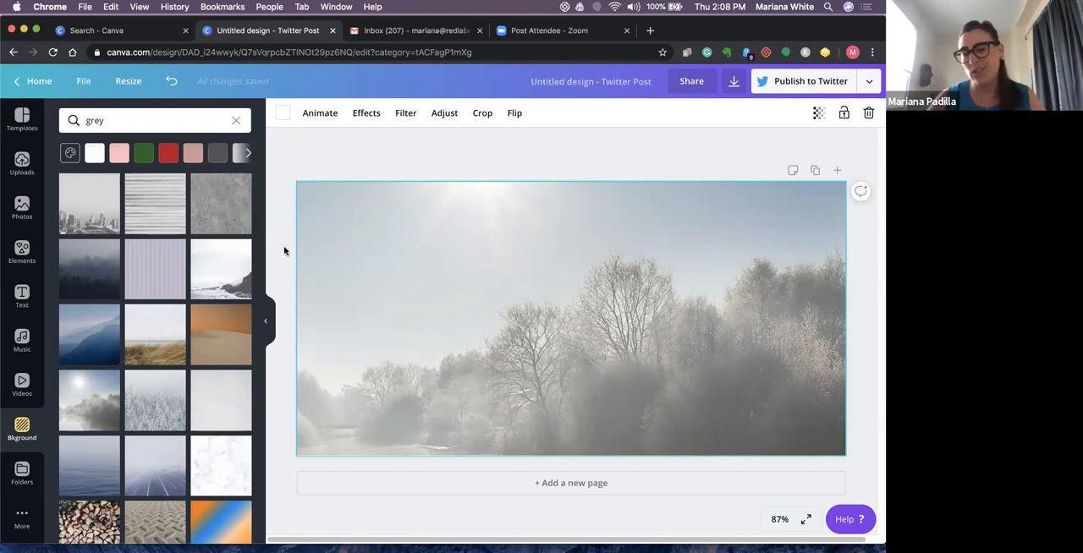
- Add the recently used square element and stretch it to cover the whole page
click(14, 254)
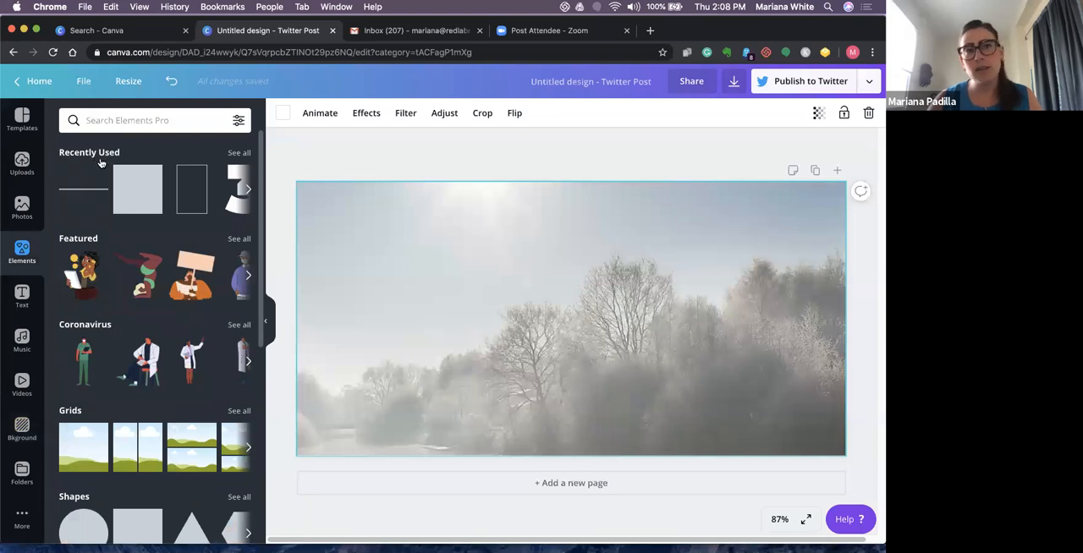
click(140, 186)
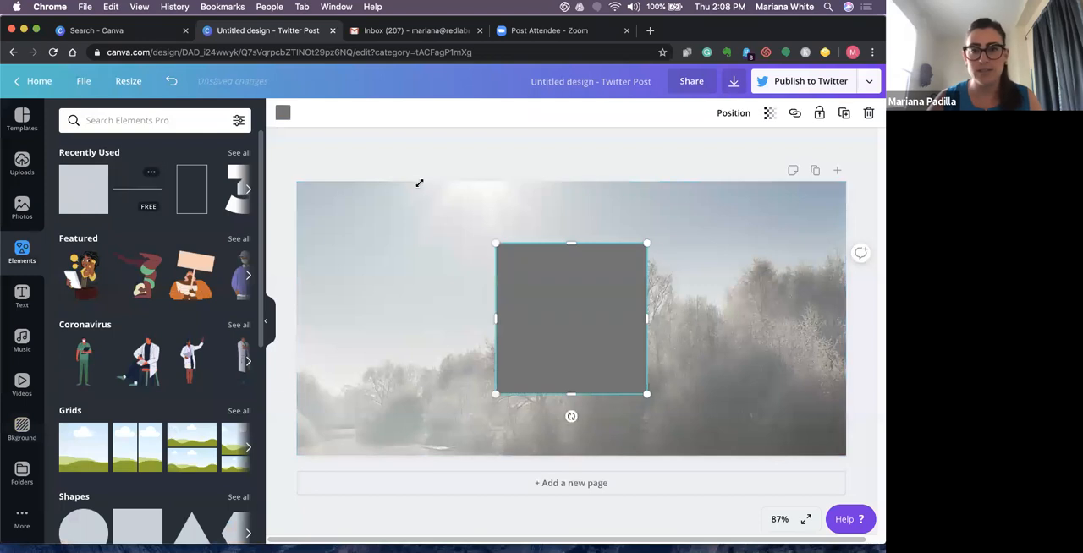
drag(619, 327, 465, 325)
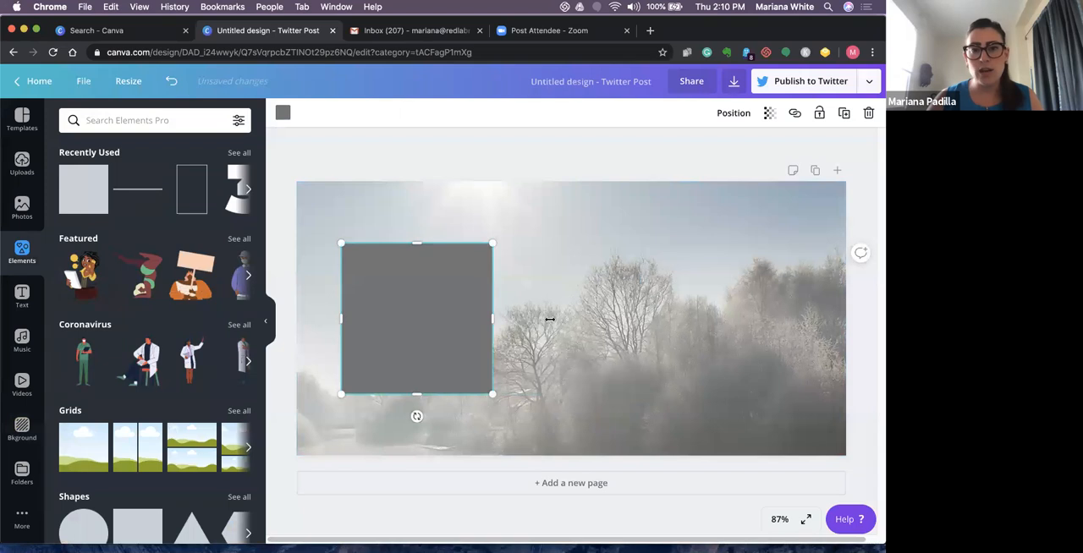
drag(494, 319, 550, 319)
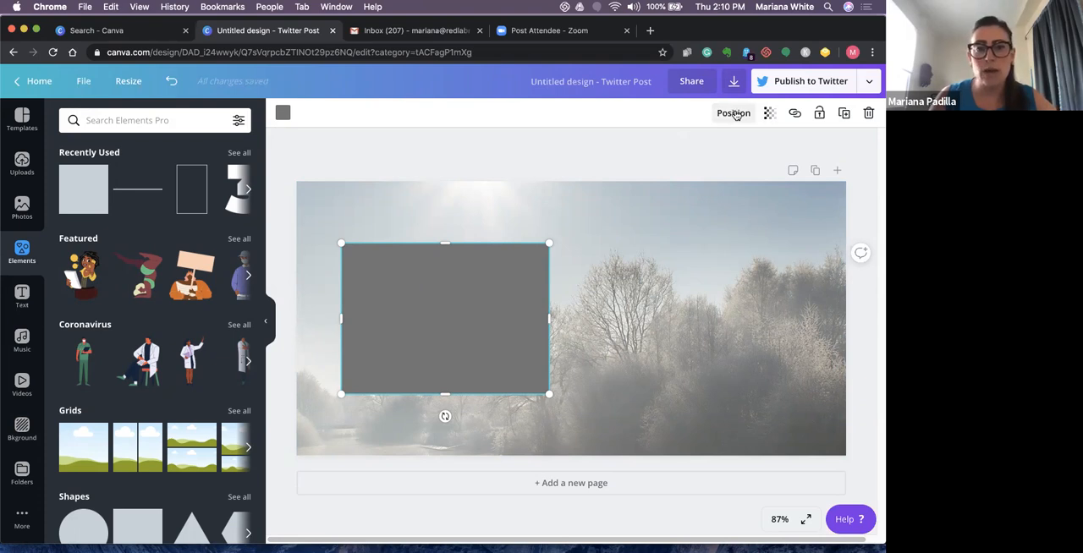
drag(440, 302, 395, 242)
drag(504, 258, 841, 259)
drag(571, 443, 571, 457)
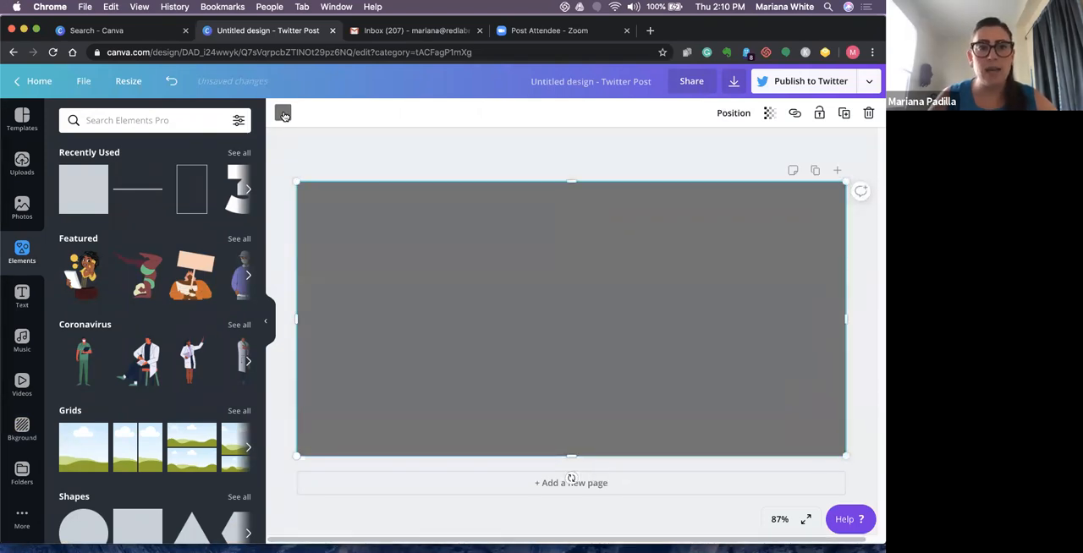
- Recolor the page-sized rectangle with the red #b60527 from the Red Lab palette
click(283, 114)
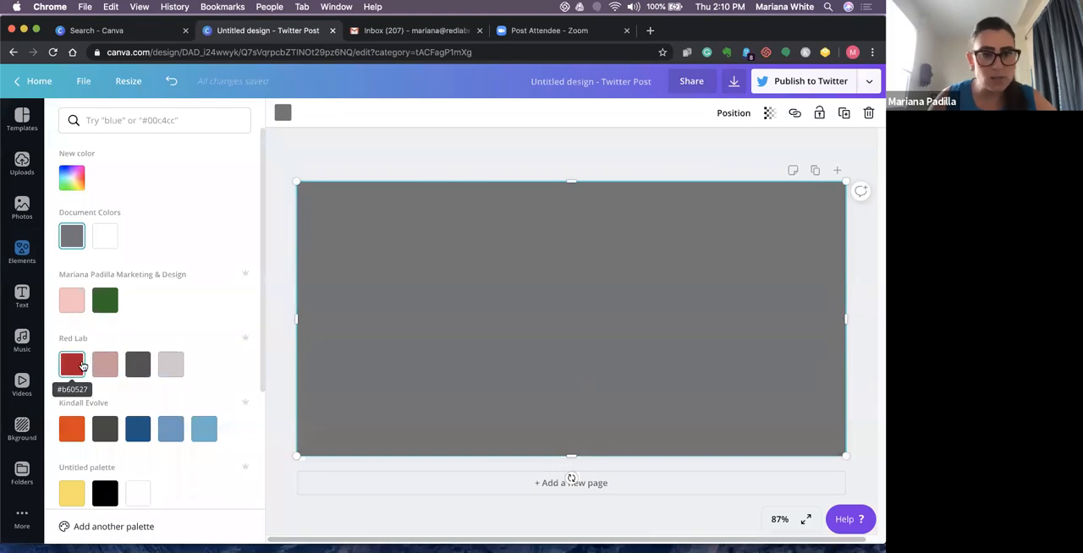
click(71, 365)
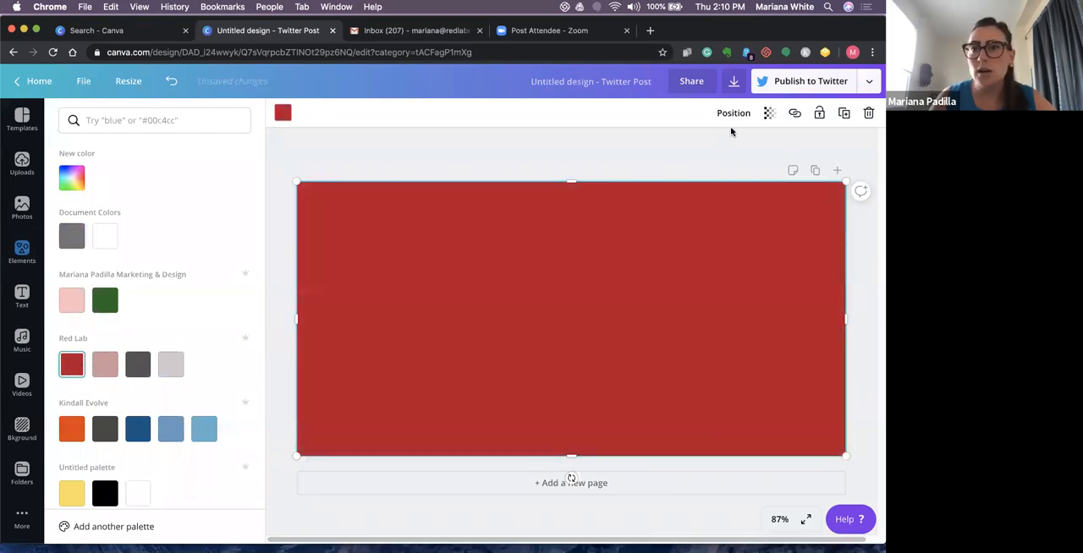
- Undo the rectangle's red recolor and its stretch to full page height
click(285, 115)
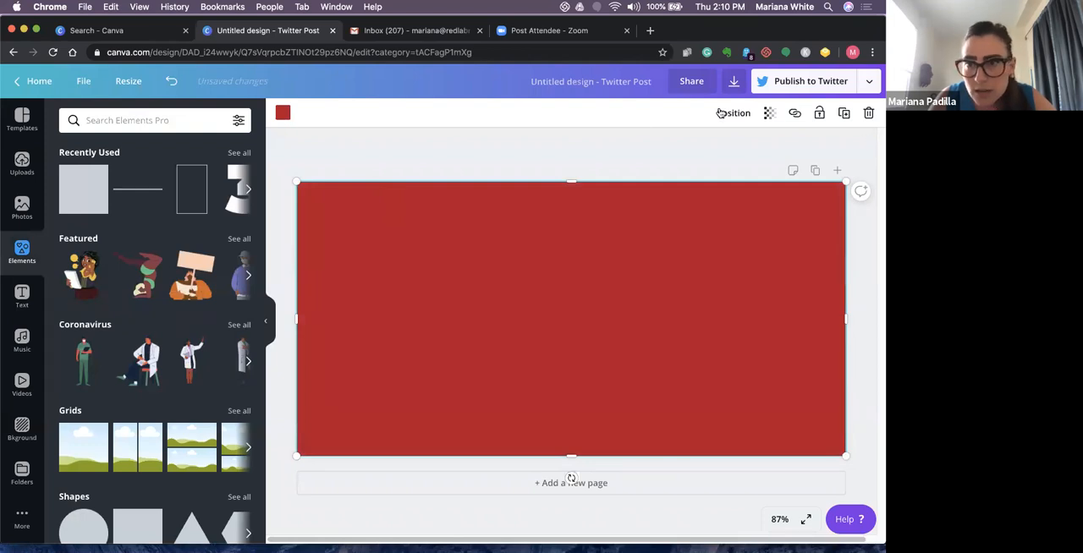
click(171, 83)
click(171, 83)
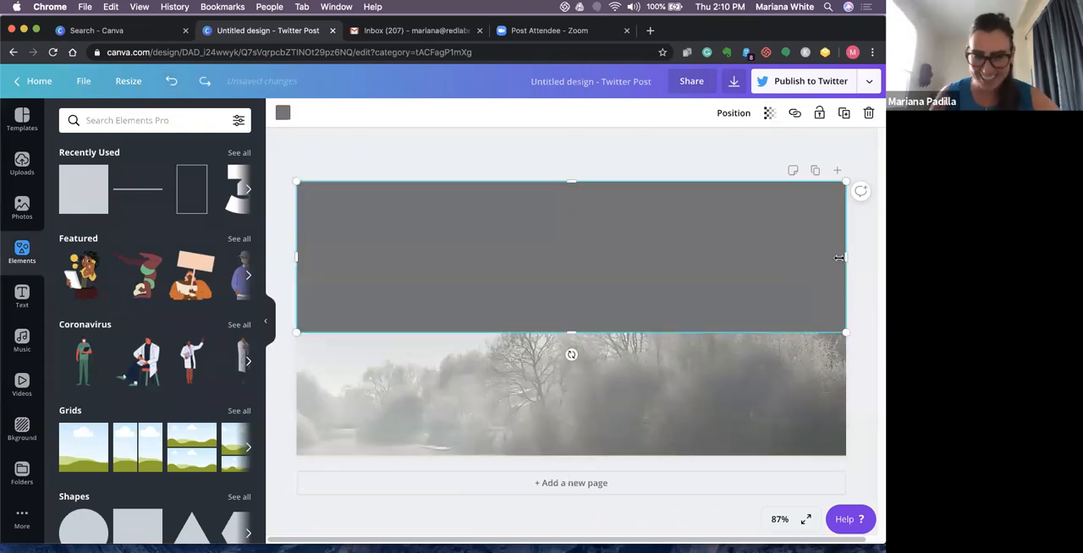
- Narrow the grey rectangle to about three fifths of the page width and move it down, slightly in from the page's left edge
drag(848, 251, 627, 253)
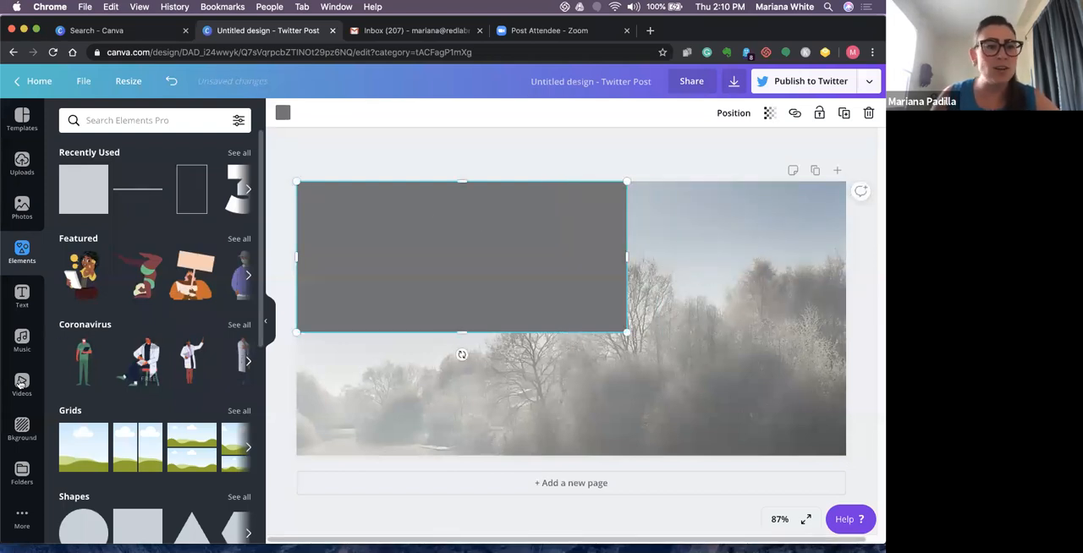
drag(386, 292, 403, 364)
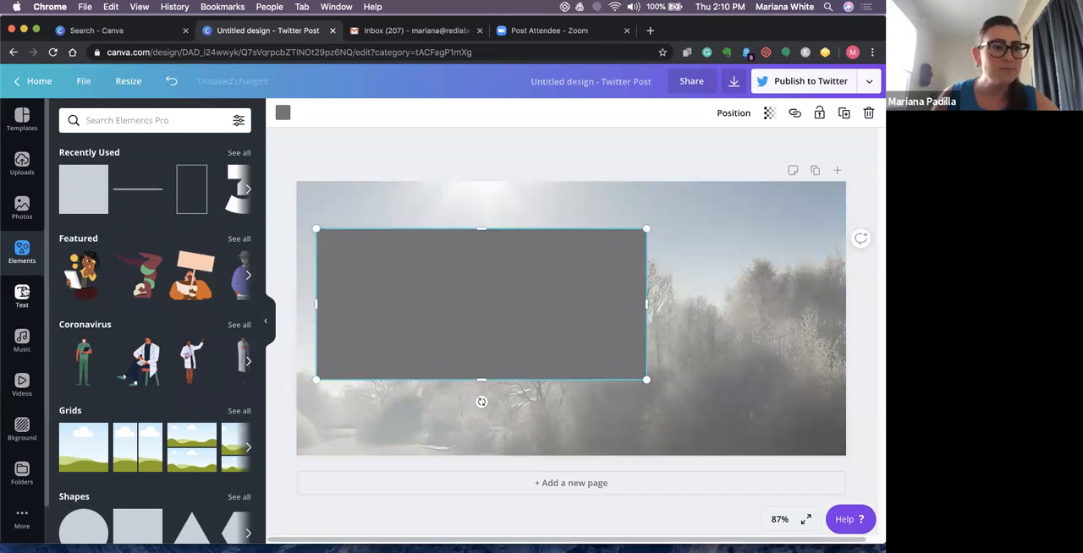
- Add a subheading text and place it in the middle of the grey box
click(22, 296)
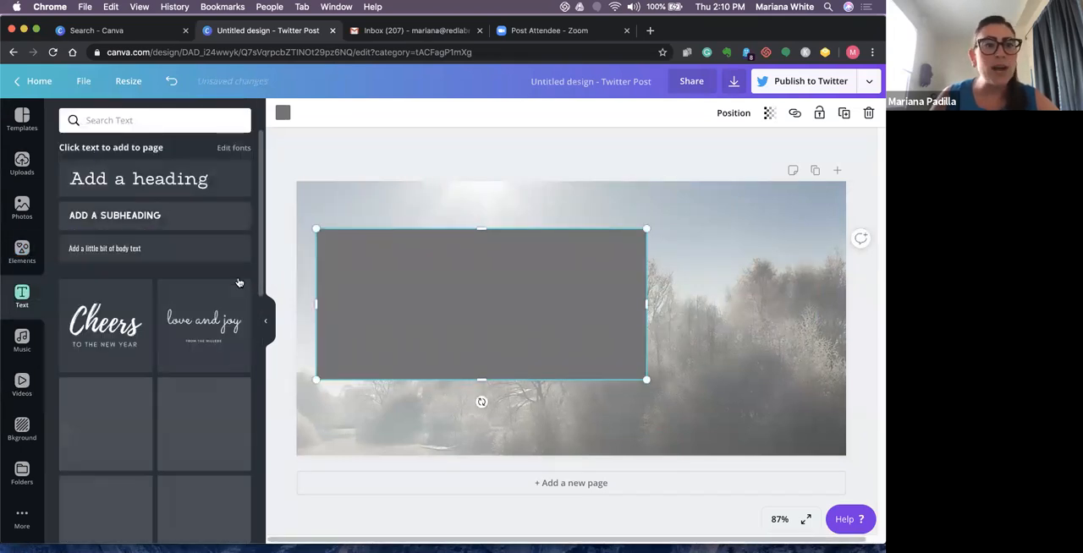
click(169, 217)
drag(494, 416, 493, 328)
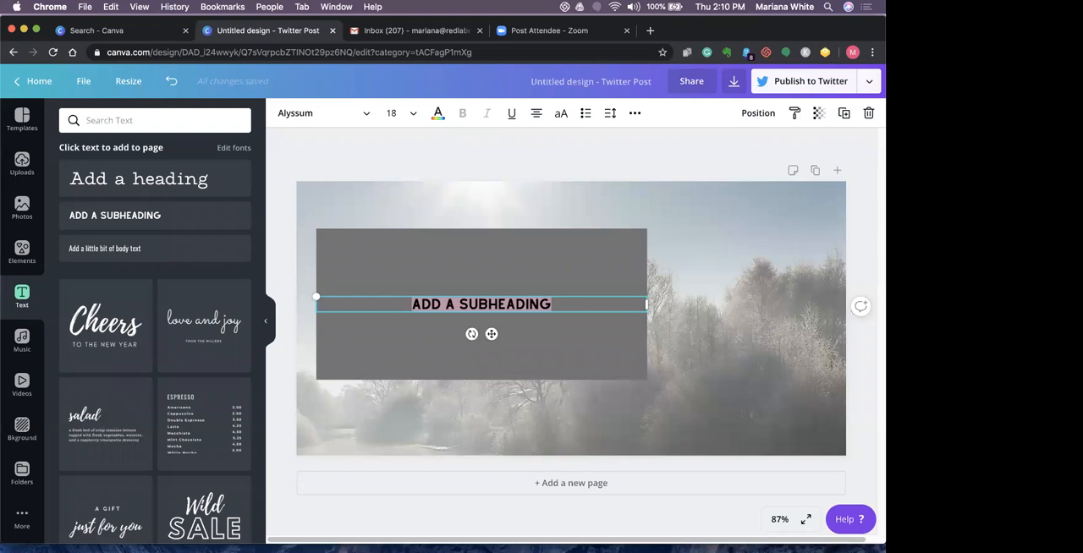
- Replace the placeholder subheading text with "We are going to get through this"
text(WE ARE )
text(GOIGN TO)
key(BackSpace)
key(BackSpace)
key(BackSpace)
key(BackSpace)
key(BackSpace)
text(NG TO G)
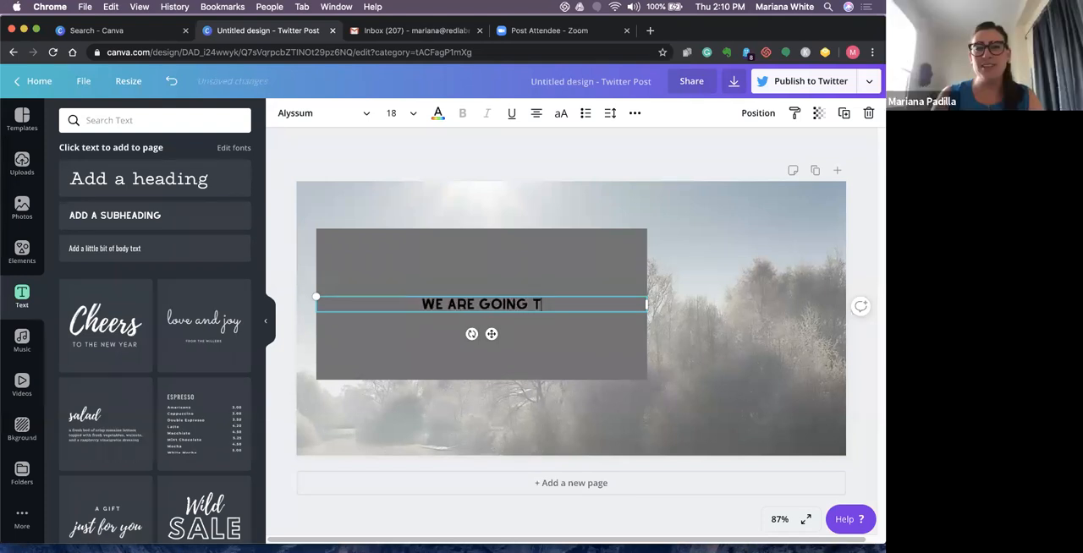
key(BackSpace)
text(GET THROUGH THIS)
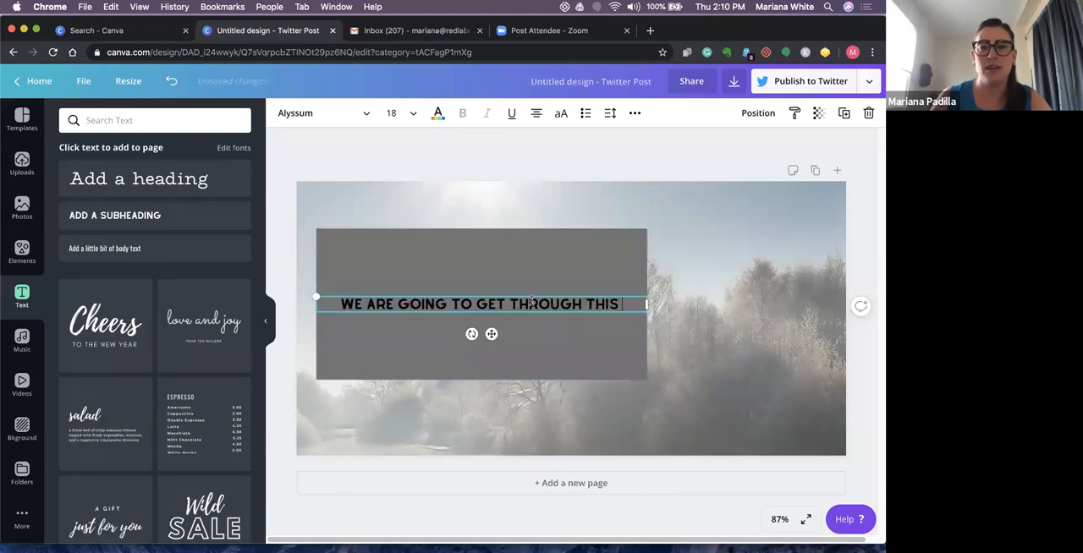
- Narrow the text box to a width of about 560 and center it again on the grey box
drag(492, 334, 488, 332)
drag(646, 305, 617, 305)
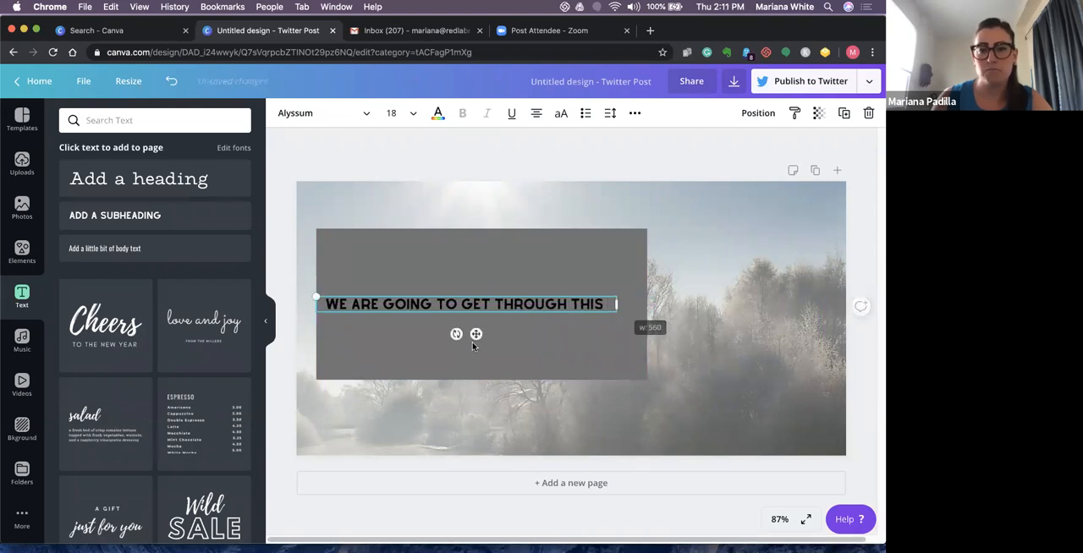
drag(476, 334, 491, 337)
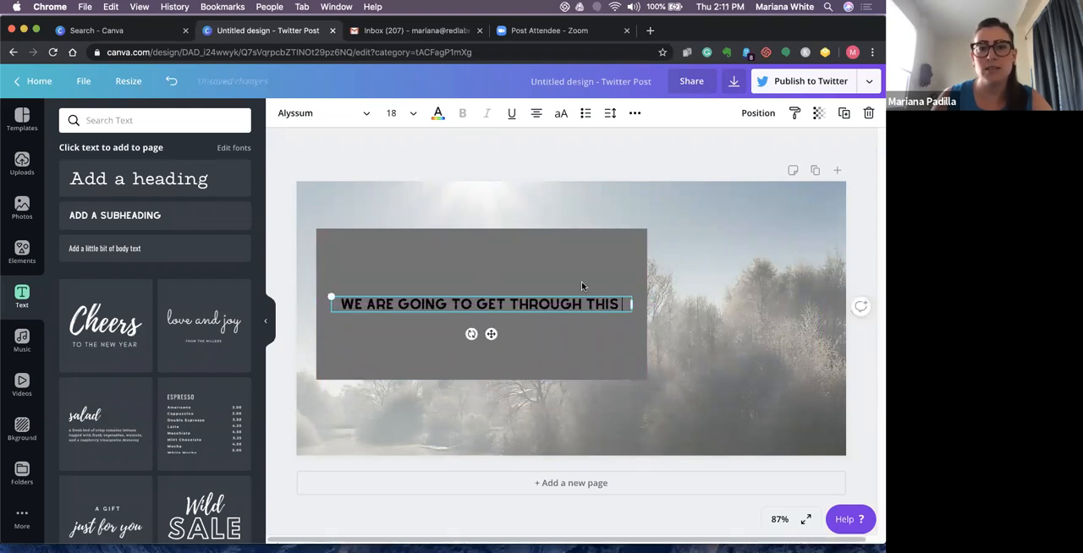
- Browse the Handwriting fonts and apply Mr Dafoe to the subheading
click(330, 116)
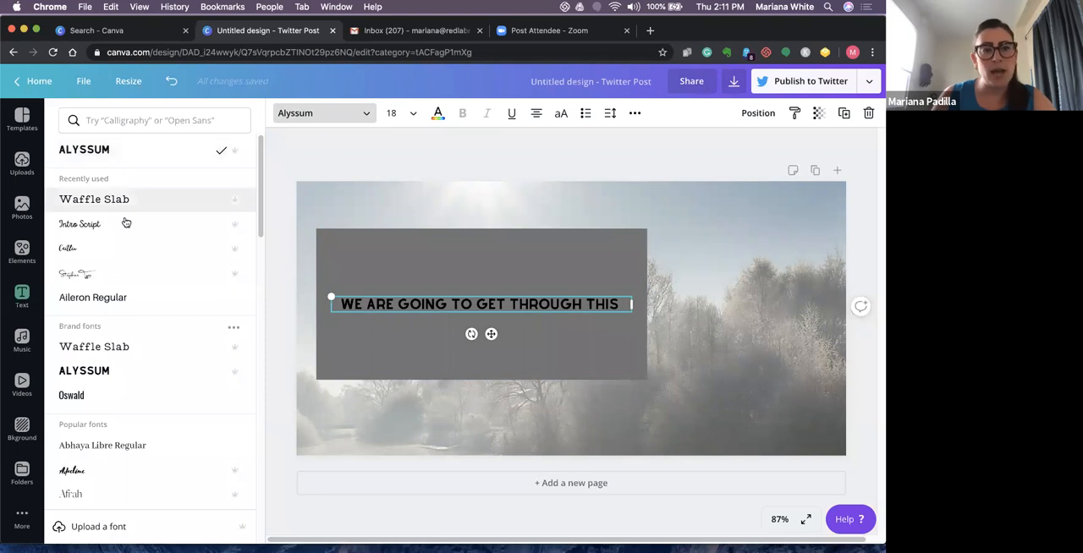
click(180, 120)
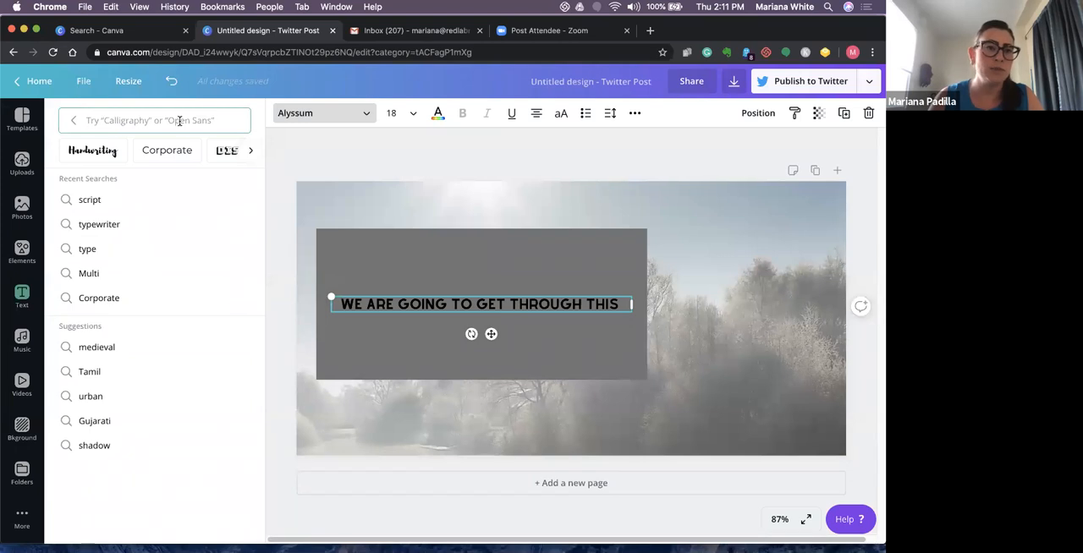
click(82, 155)
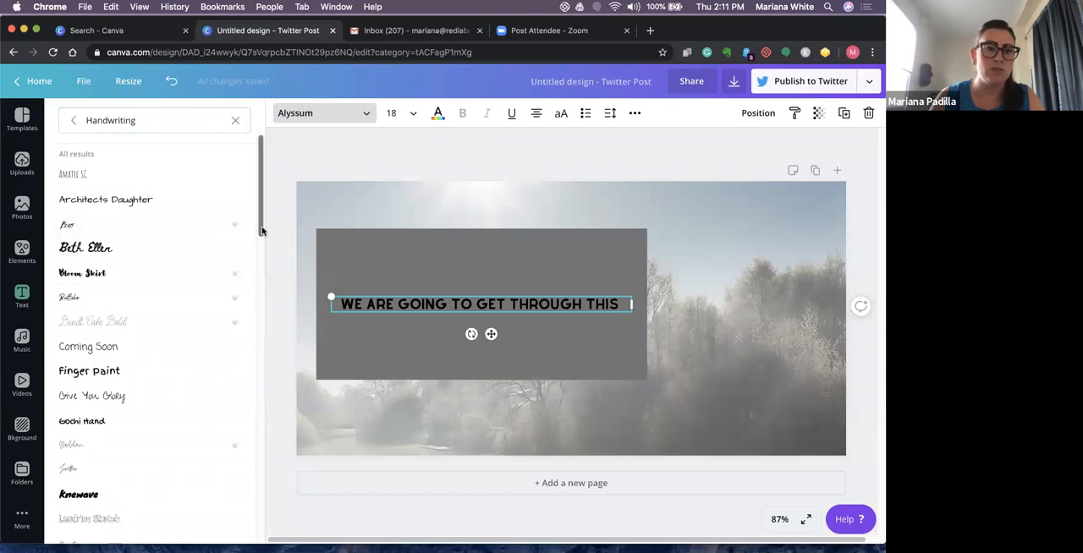
scroll(262, 222, down, 2)
scroll(263, 224, up, 1)
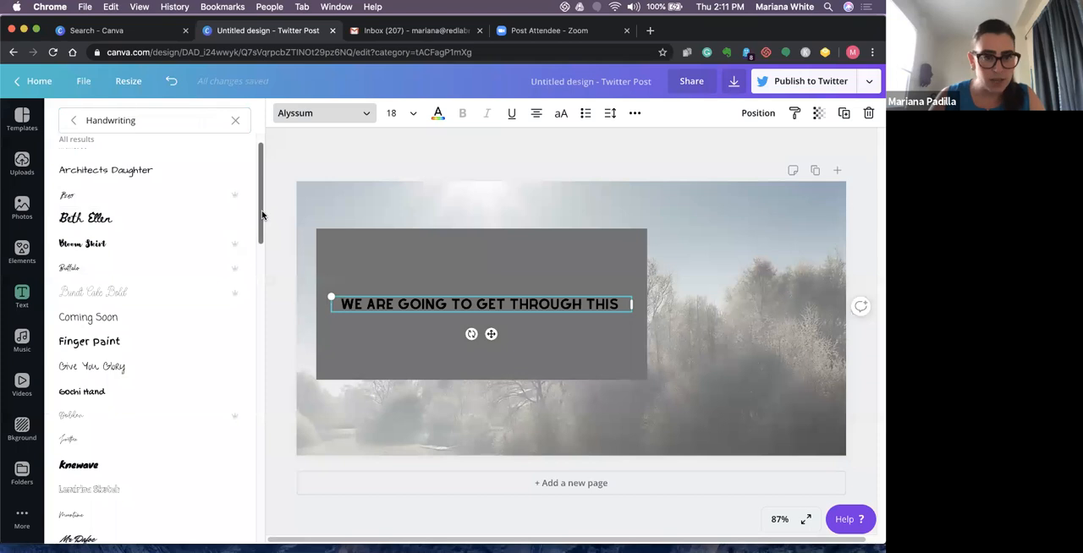
scroll(263, 237, down, 4)
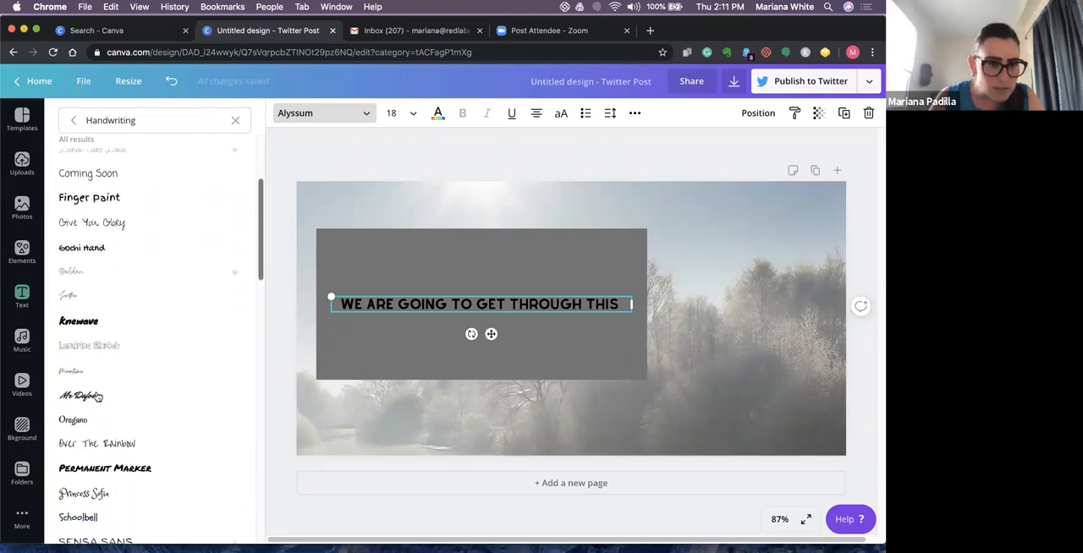
click(94, 395)
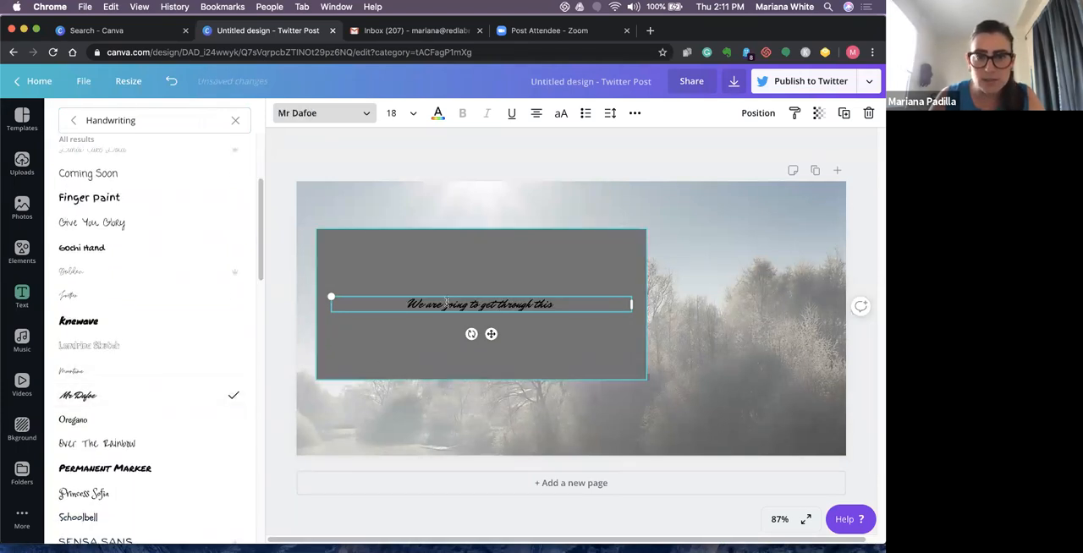
click(551, 259)
click(515, 304)
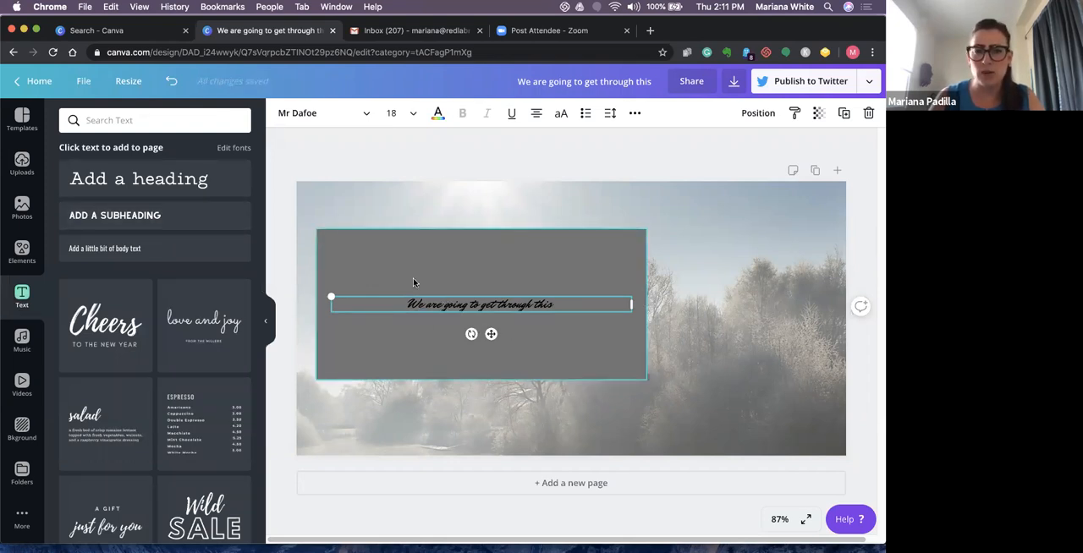
- Add the recently used square, stretch it into a rectangle about 217 high around the text, and center it vertically on the grey box
click(21, 249)
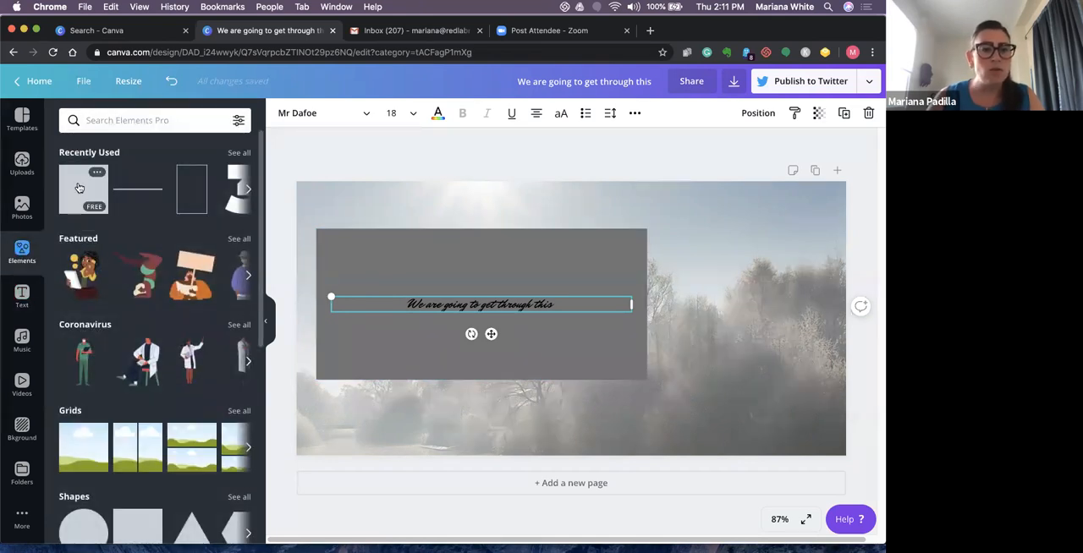
click(79, 187)
drag(445, 265, 433, 263)
drag(481, 311, 626, 308)
drag(496, 347, 497, 347)
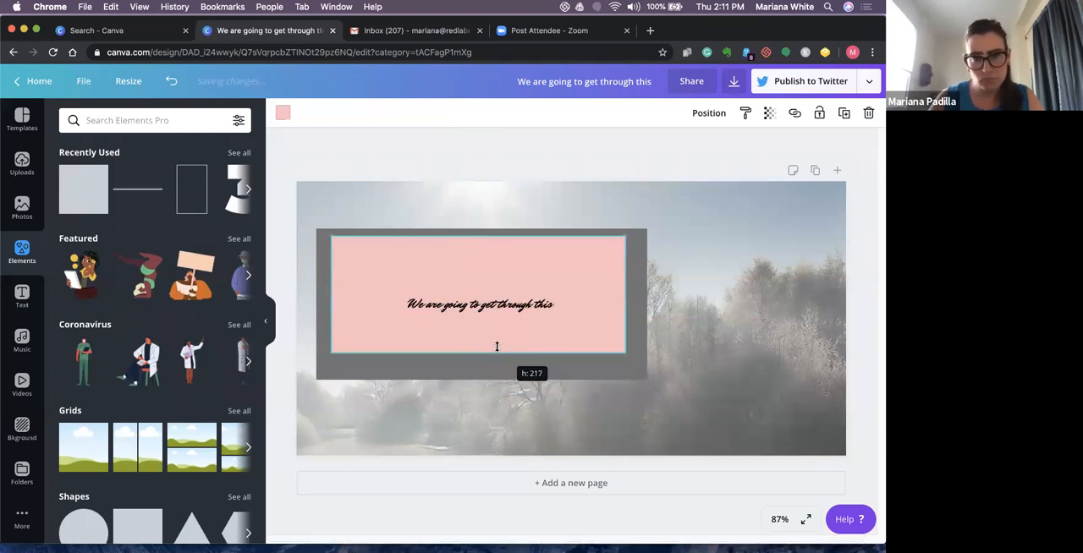
drag(539, 285, 539, 293)
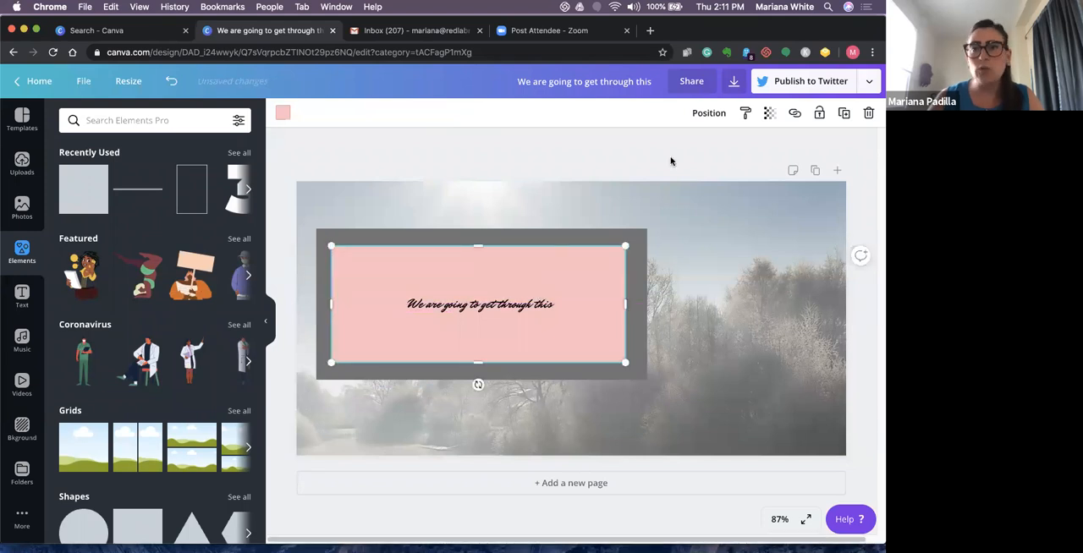
- Set the pink rectangle's transparency to 70
click(770, 114)
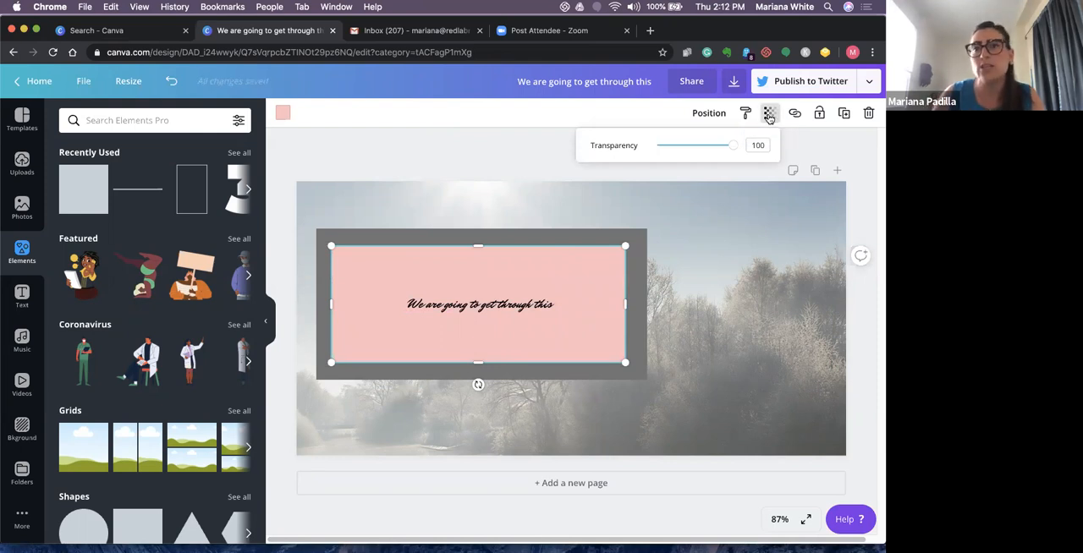
click(734, 146)
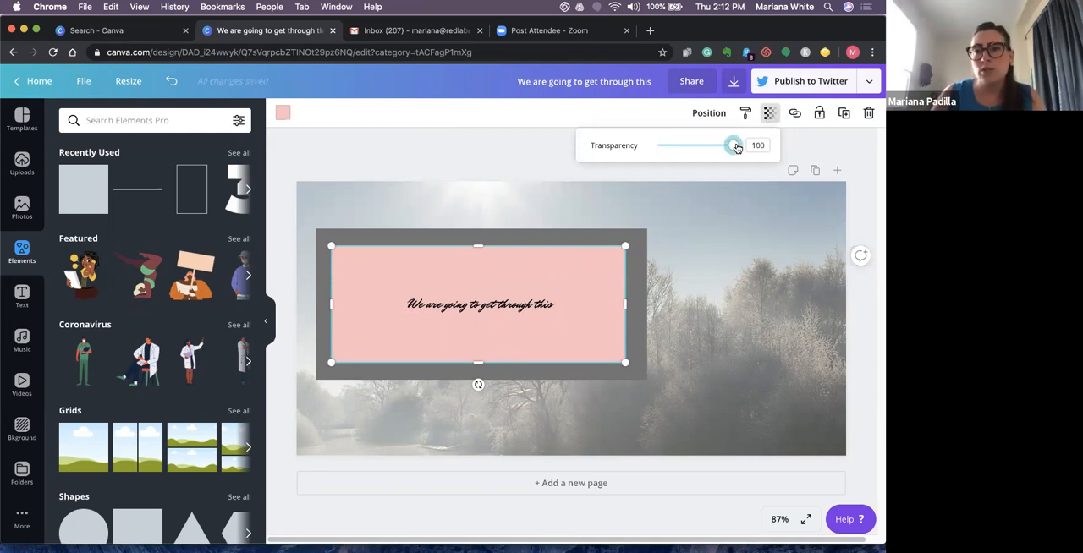
drag(735, 147, 714, 150)
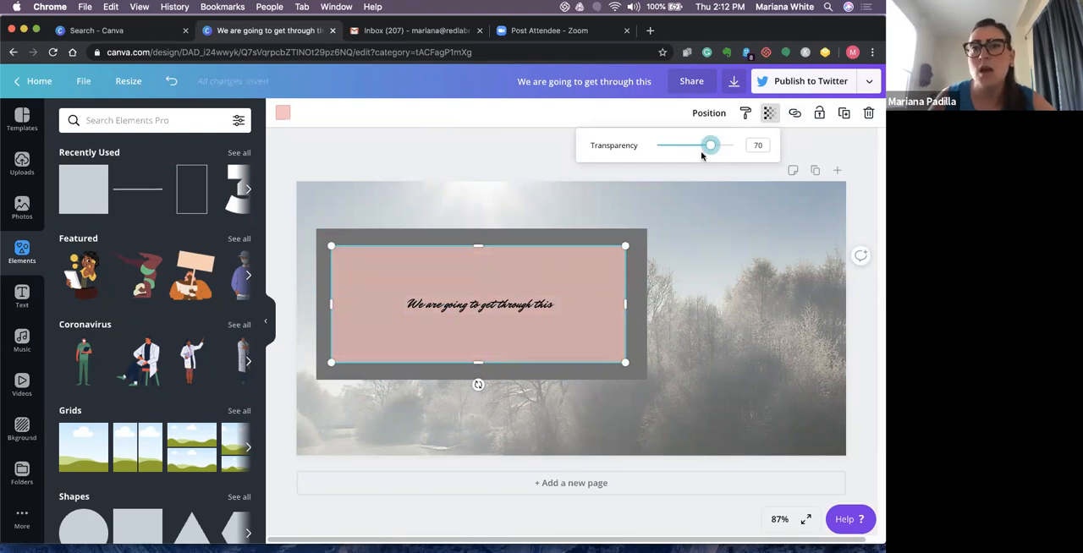
click(619, 303)
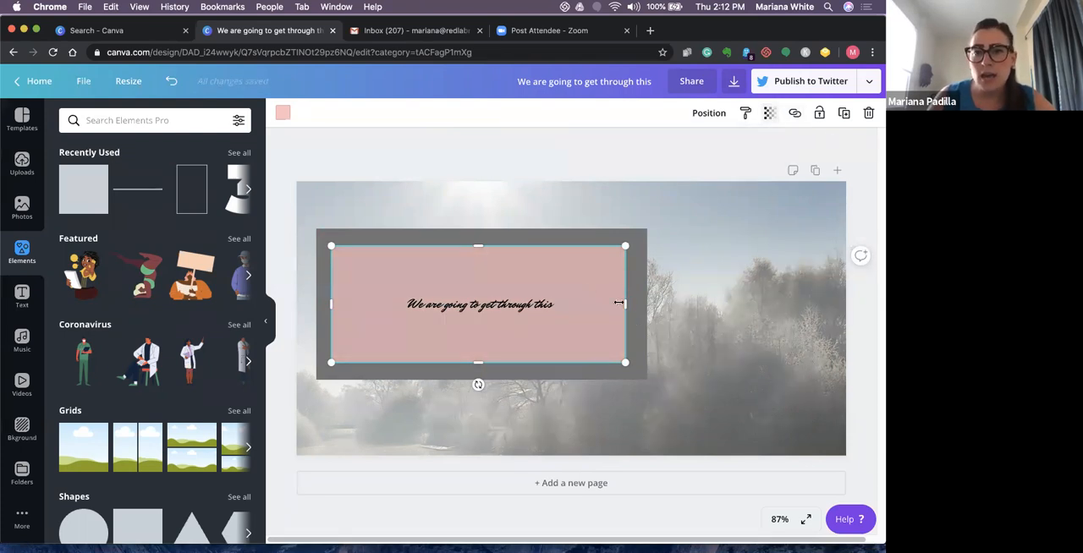
- Enlarge the pink rectangle so that it extends past the grey box on all four sides
drag(624, 303, 694, 304)
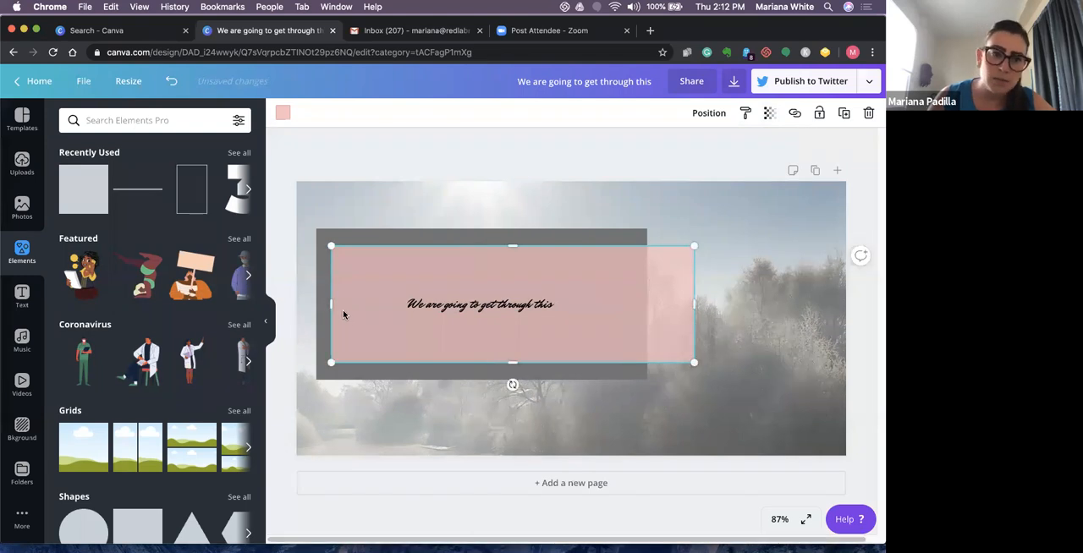
drag(310, 305, 280, 305)
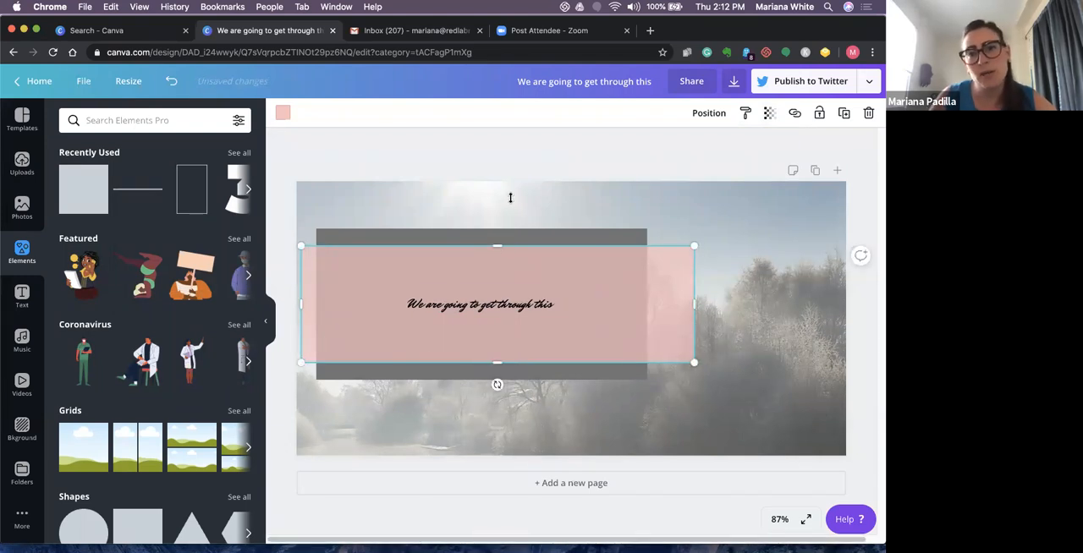
drag(511, 199, 510, 199)
drag(689, 284, 680, 283)
drag(483, 395, 483, 403)
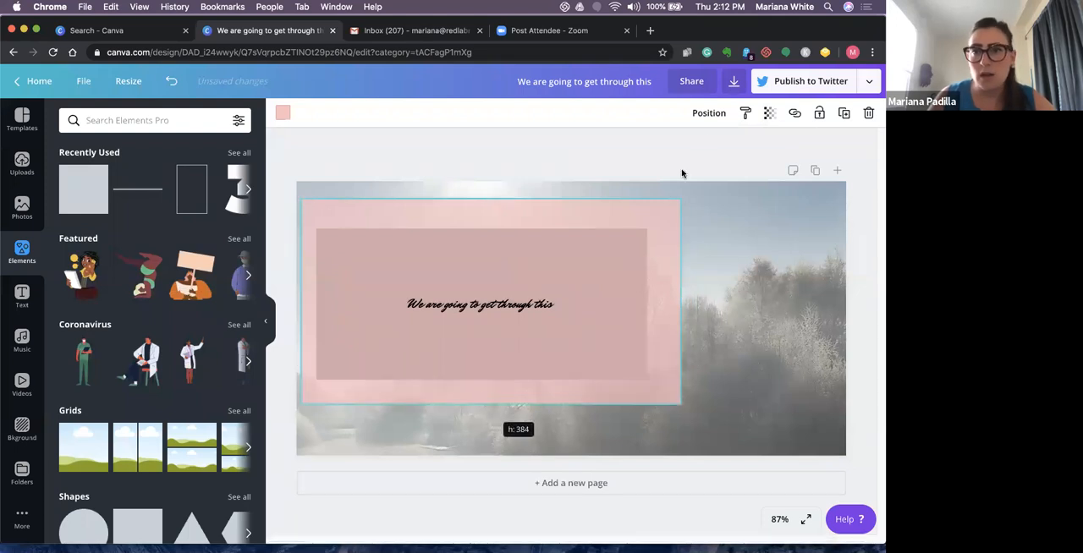
- Send the pink rectangle behind the grey box and pull its right edge slightly inward to even out the border
click(706, 117)
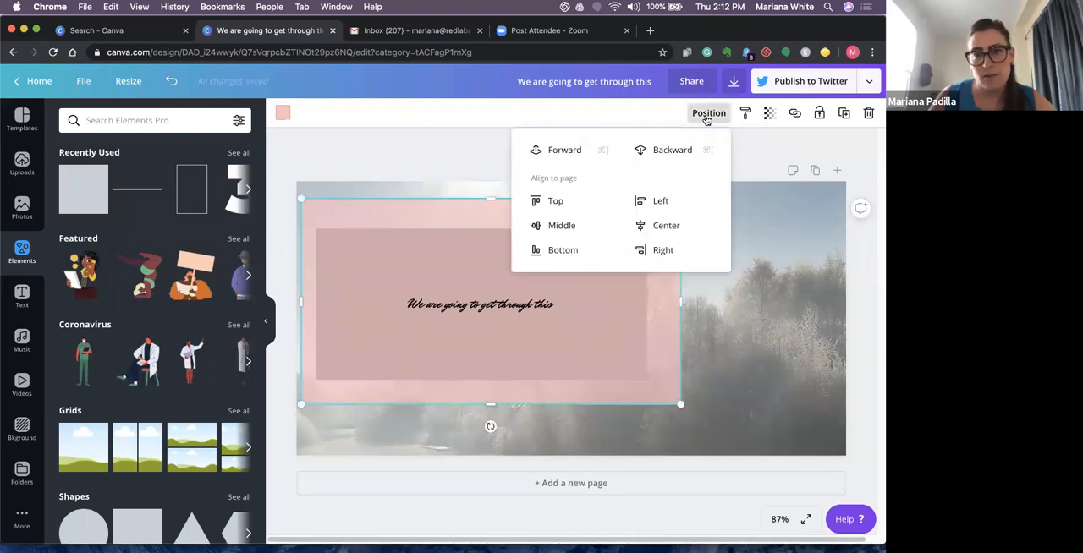
click(653, 151)
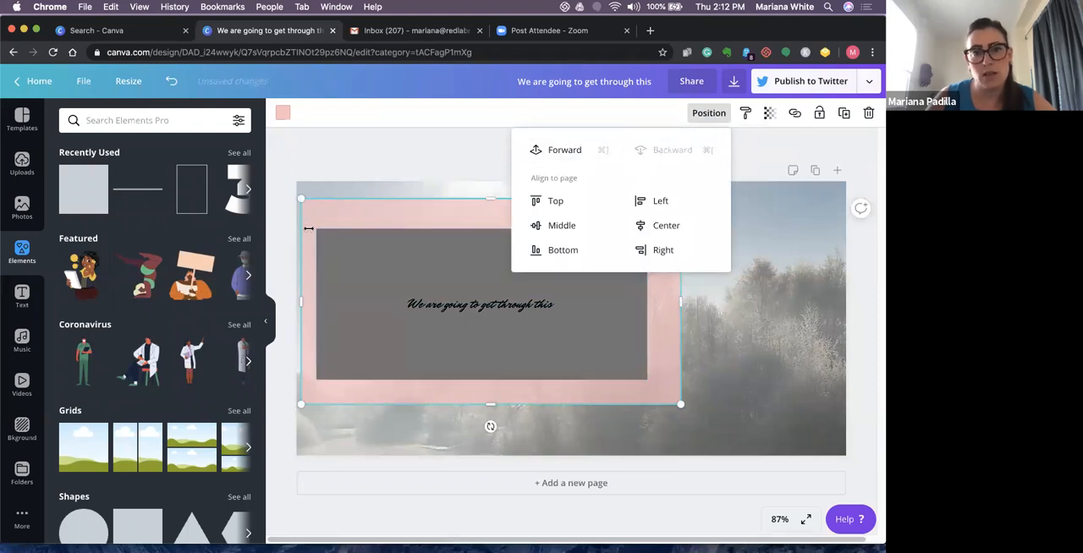
click(780, 363)
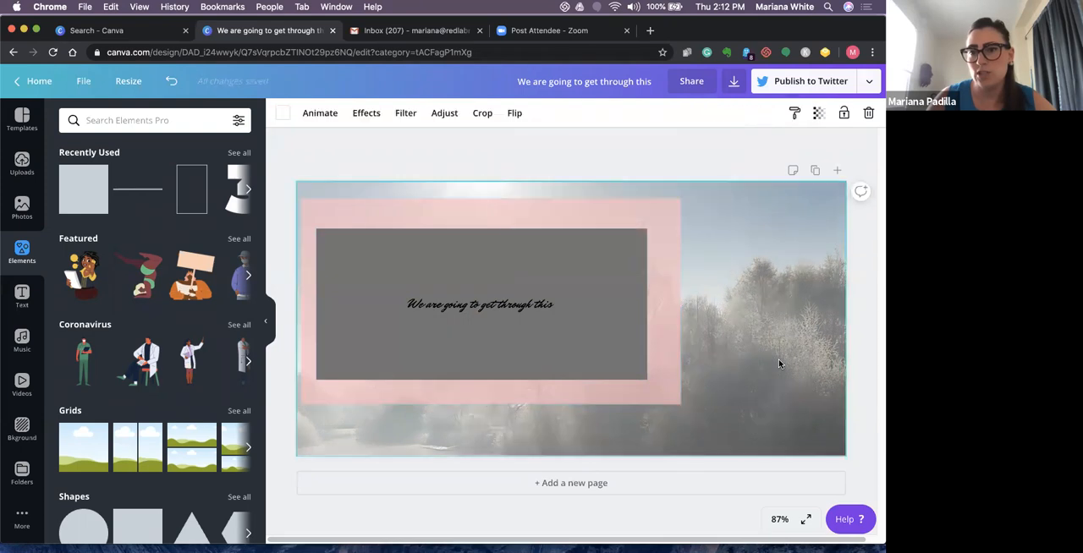
click(682, 305)
drag(675, 303, 666, 303)
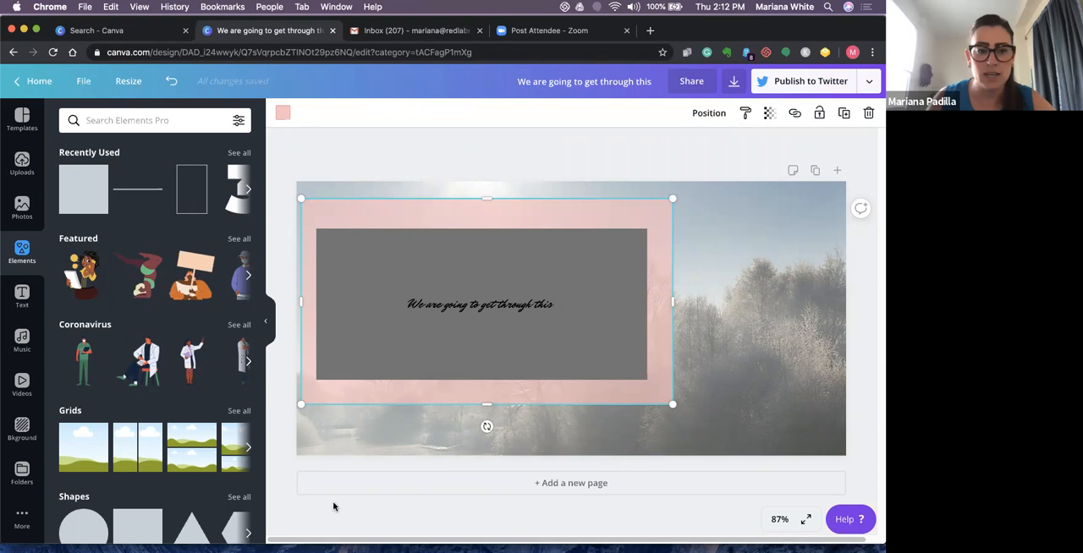
click(525, 34)
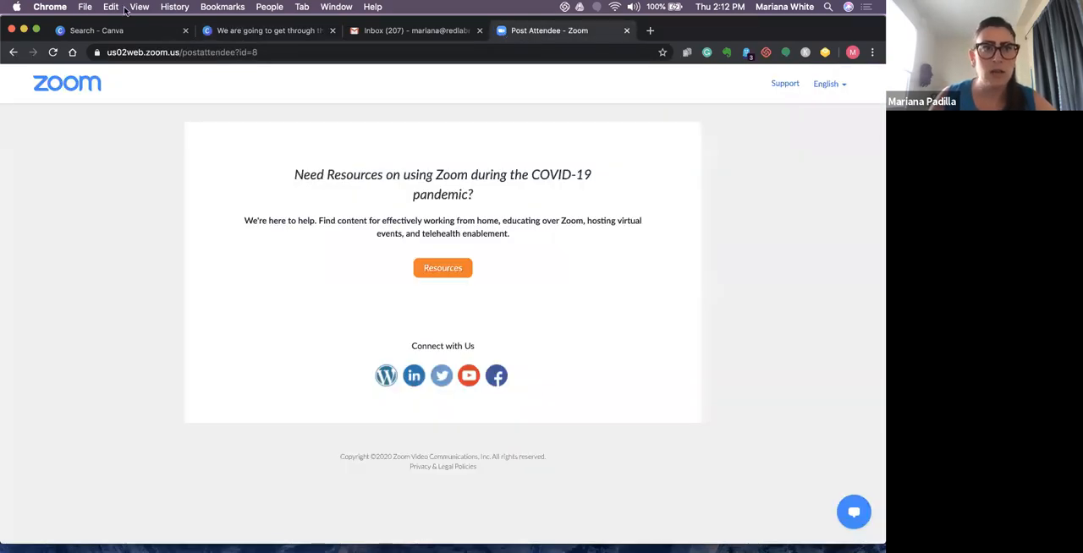
click(73, 35)
click(546, 34)
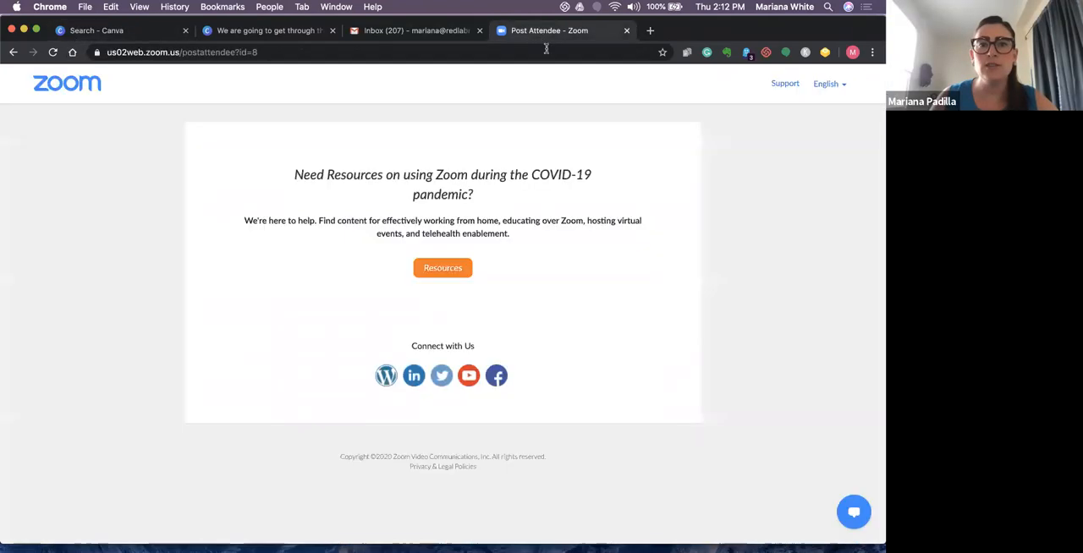
- Return to the Twitter post design and leave the editor for the Canva home page
click(278, 33)
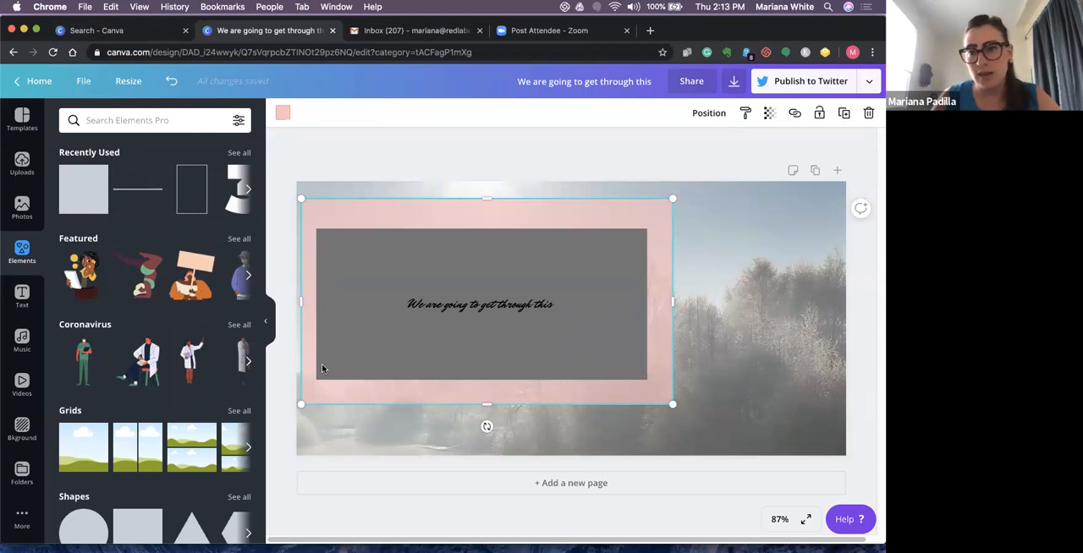
click(38, 82)
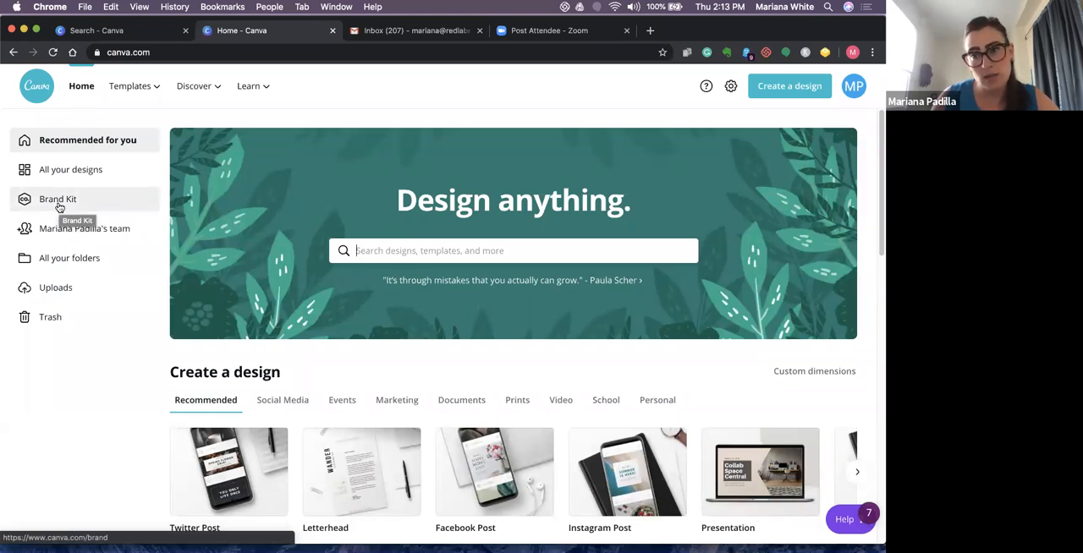
- Review the Brand Kit's logos, color palettes and fonts, and view the team page
click(59, 206)
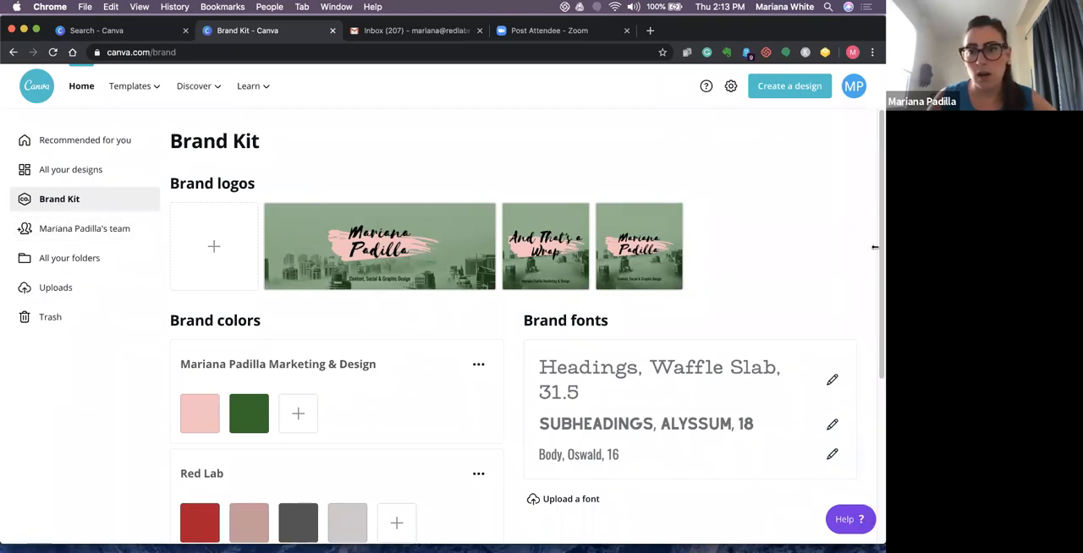
scroll(879, 282, down, 1)
scroll(878, 282, down, 3)
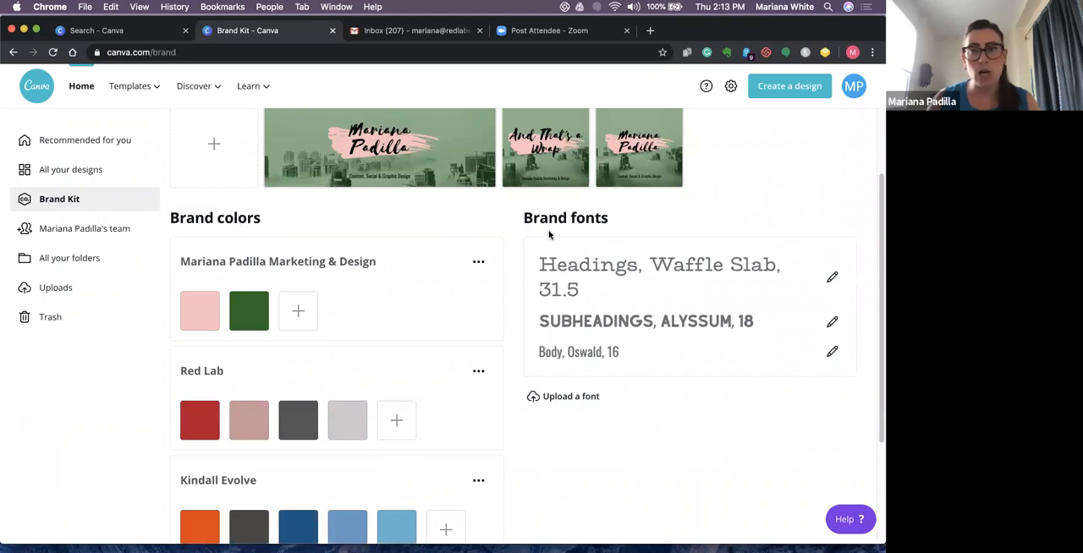
drag(879, 273, 851, 414)
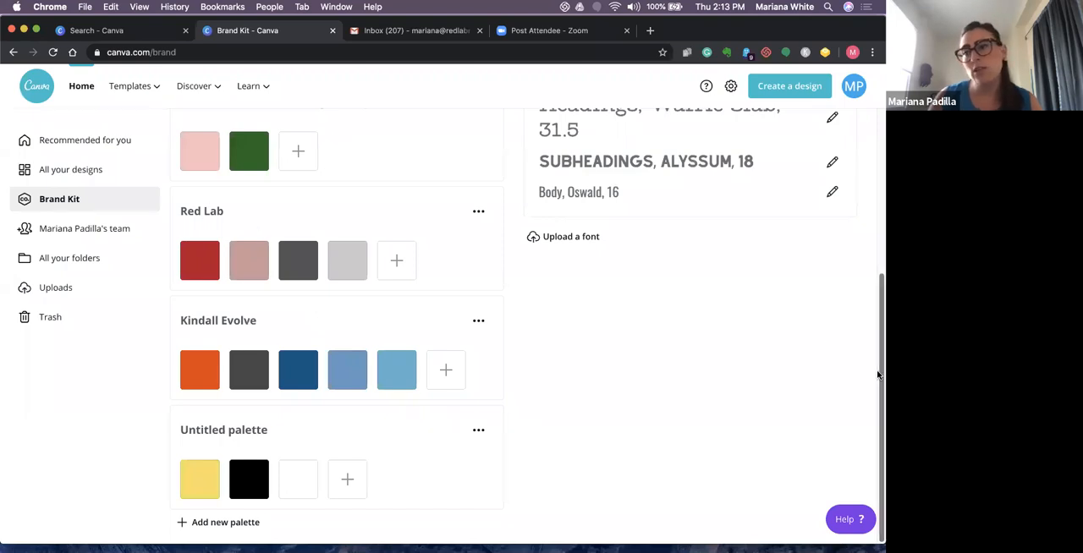
drag(879, 369, 811, 447)
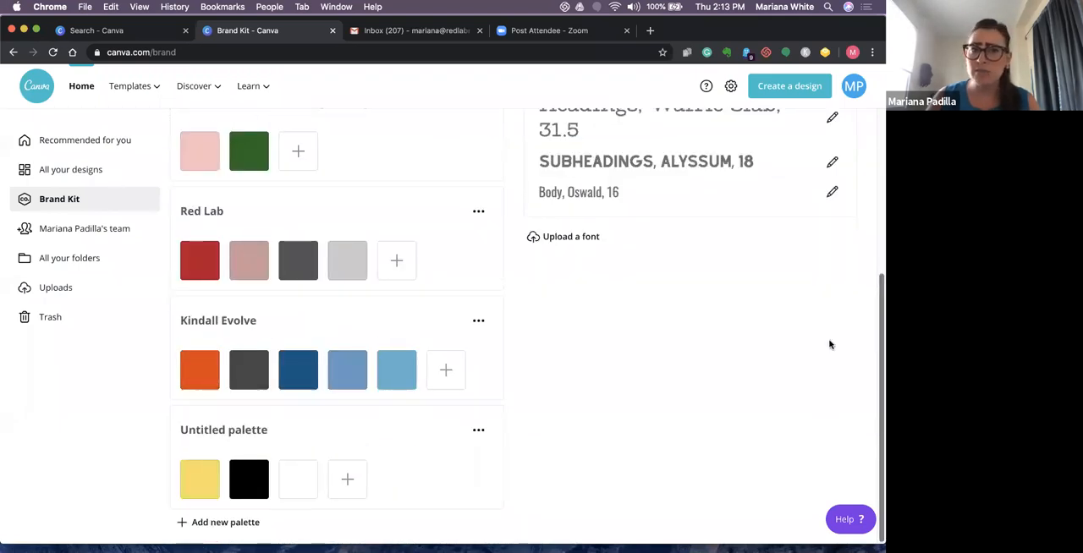
scroll(833, 313, up, 5)
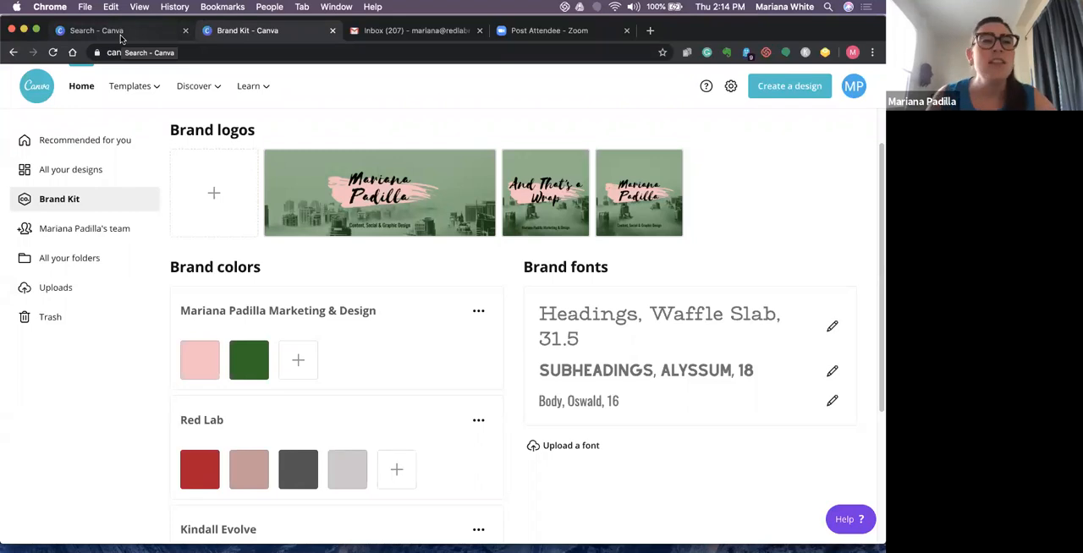
click(80, 228)
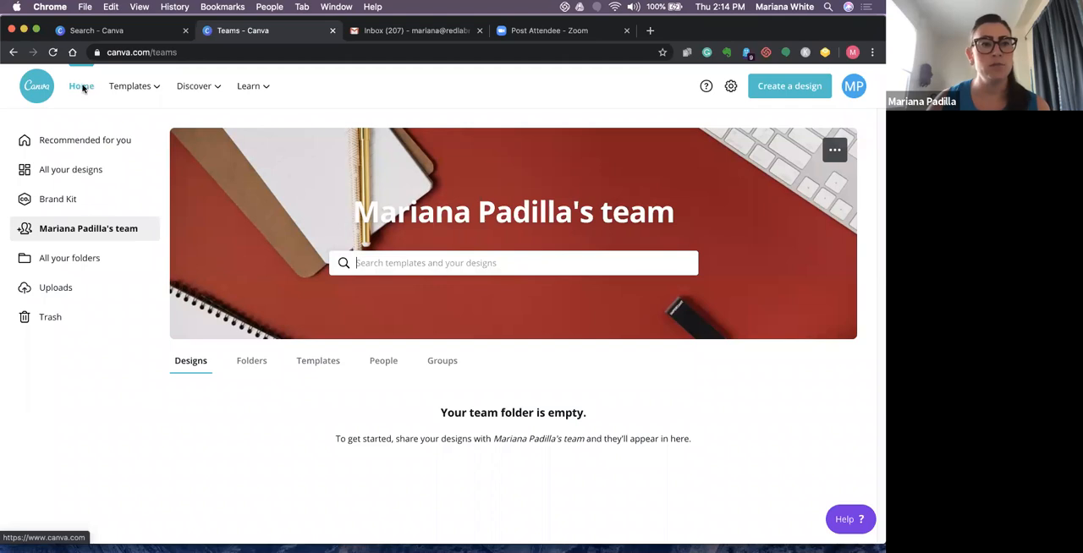
- Return to the home page and open the "We are going to get through this" design from the recent designs
click(89, 98)
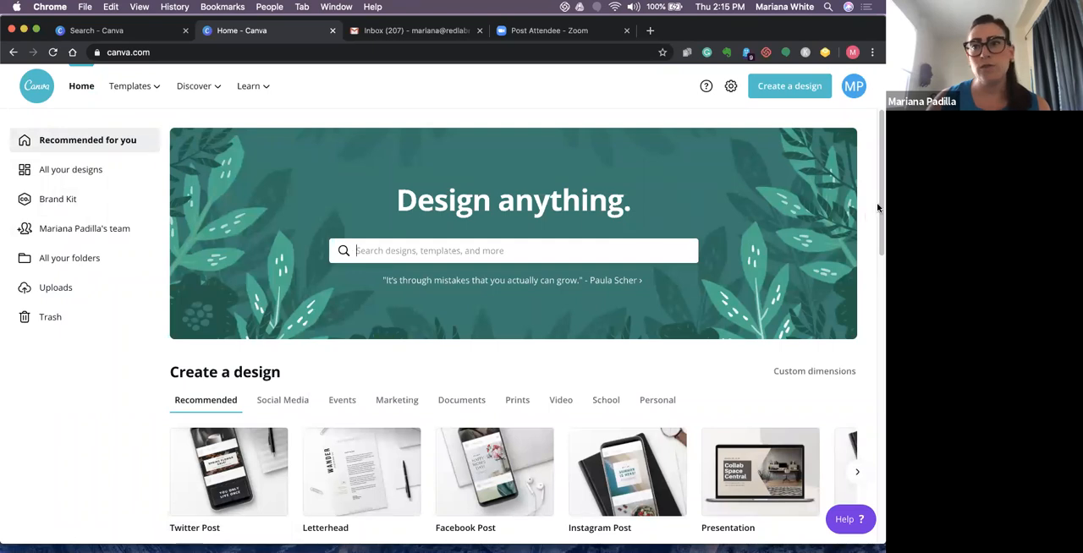
scroll(875, 254, down, 3)
scroll(865, 301, down, 4)
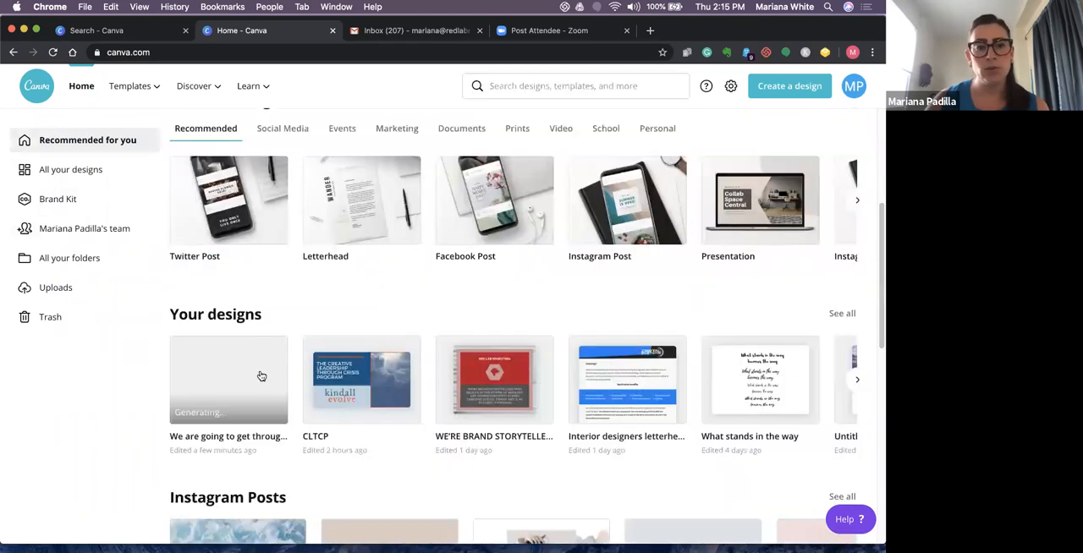
click(261, 374)
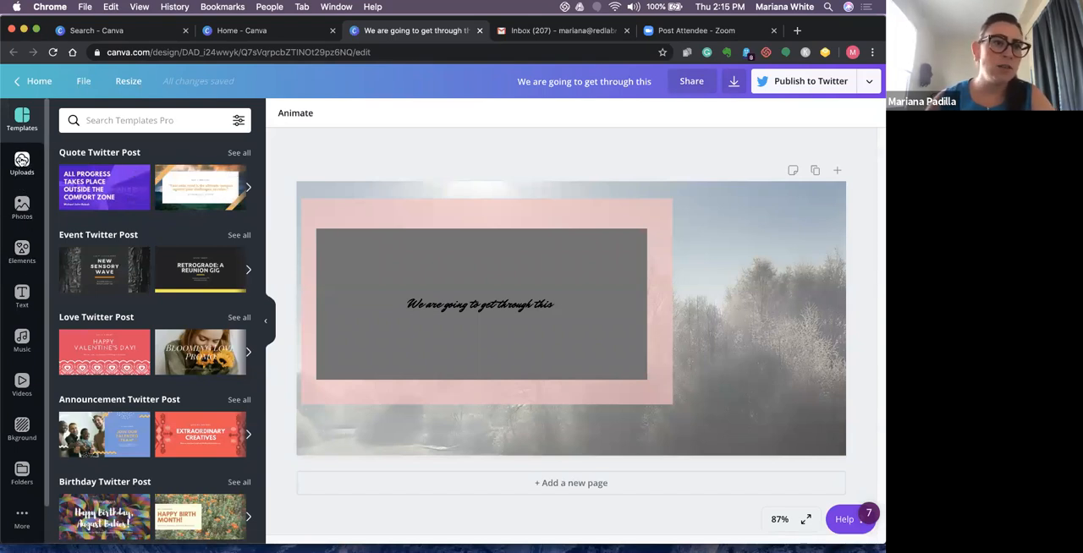
- Browse the uploaded images and insert the white-on-black Digital Systems & Integration logo into the design
click(22, 160)
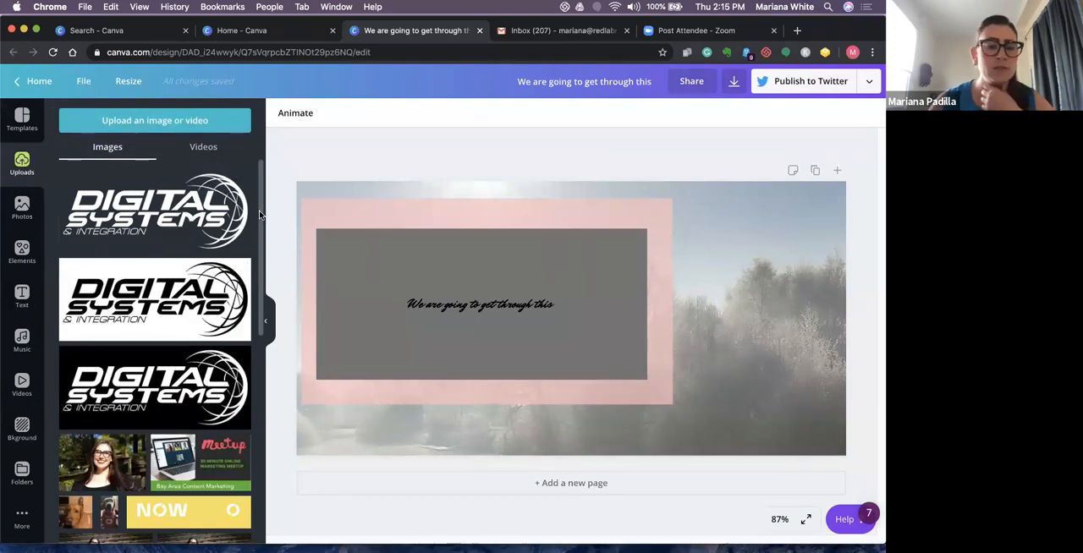
scroll(245, 288, down, 5)
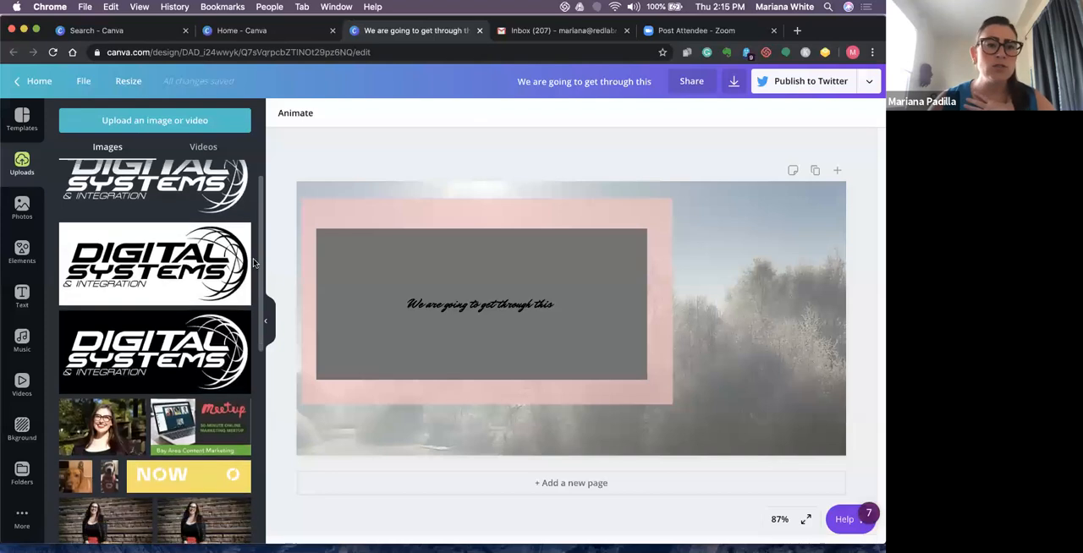
scroll(233, 363, down, 3)
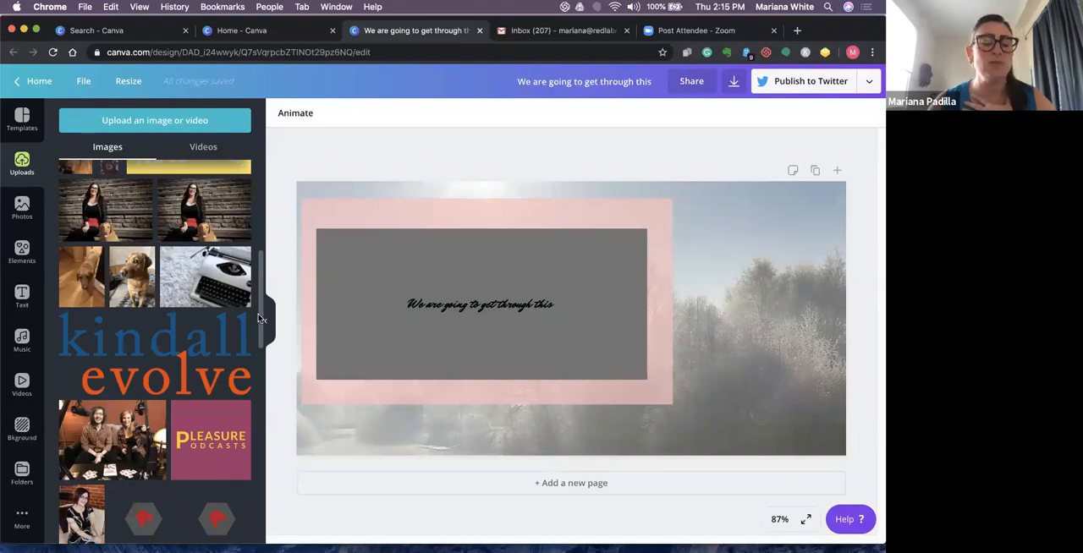
scroll(255, 340, down, 2)
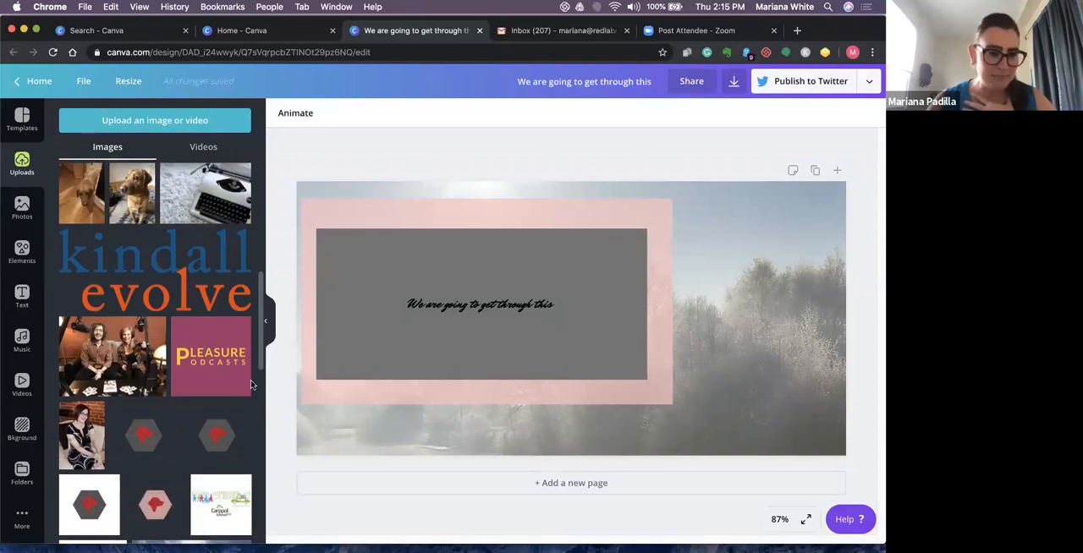
scroll(250, 385, down, 8)
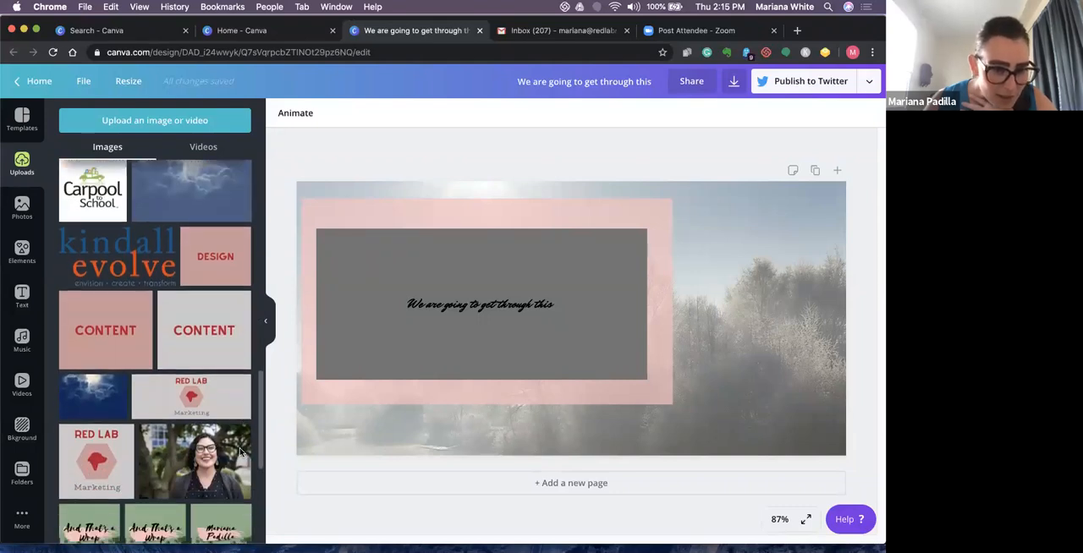
scroll(241, 452, down, 1)
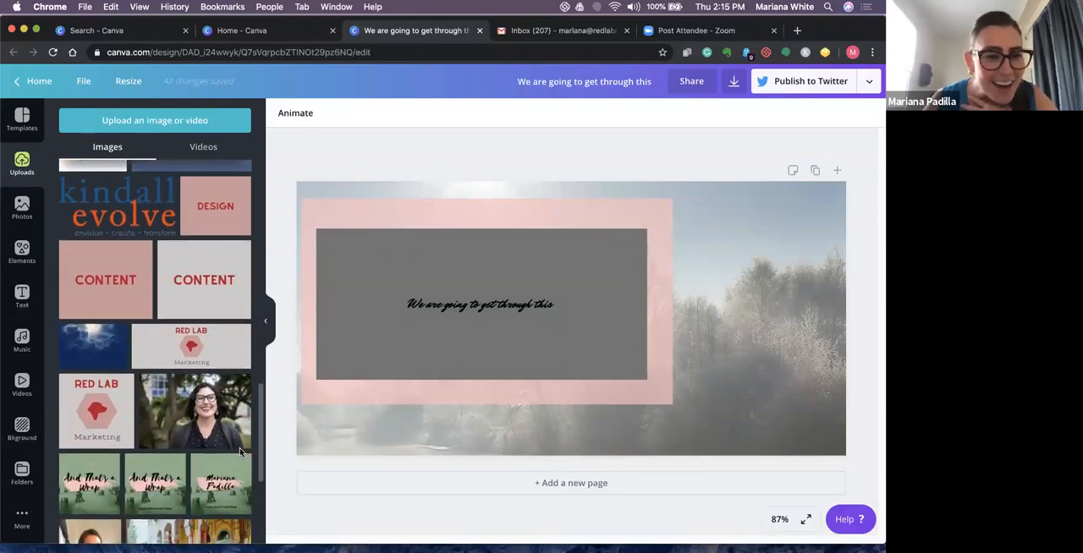
scroll(240, 452, up, 2)
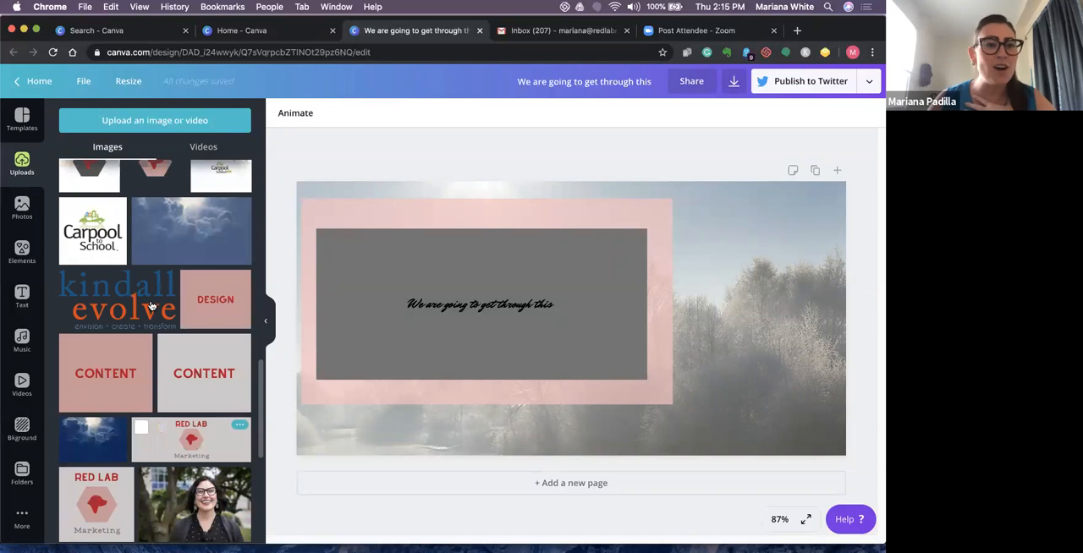
drag(261, 371, 283, 206)
click(164, 237)
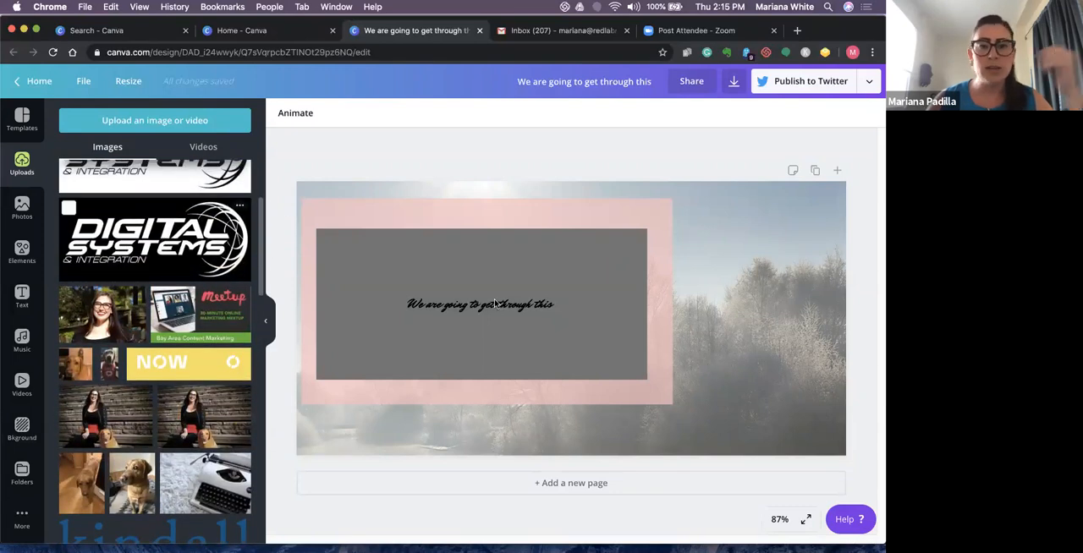
- Shrink the Digital Systems logo and move it to the upper-right corner of the design
drag(658, 311, 656, 270)
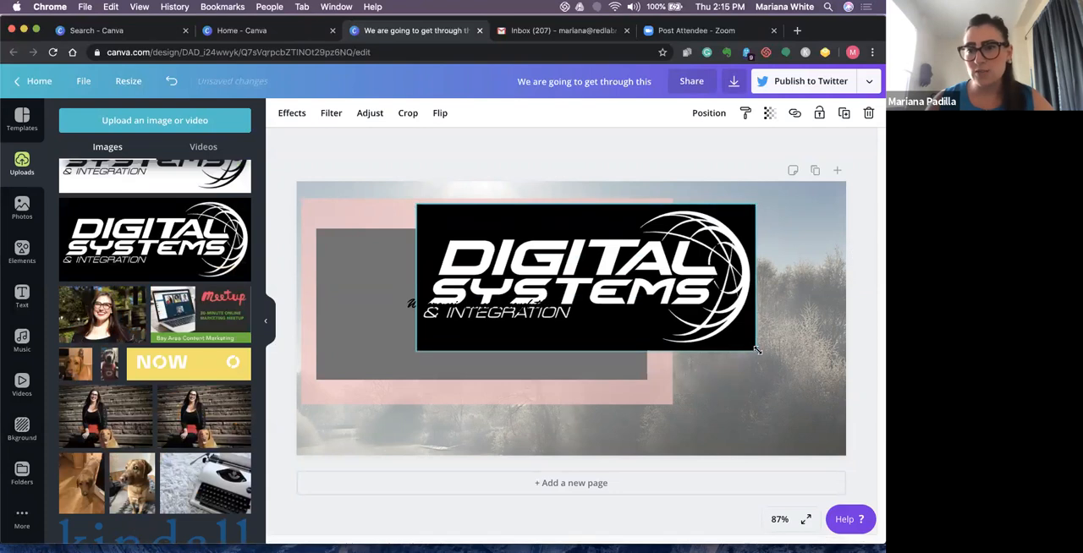
drag(755, 351, 626, 295)
drag(565, 246, 770, 243)
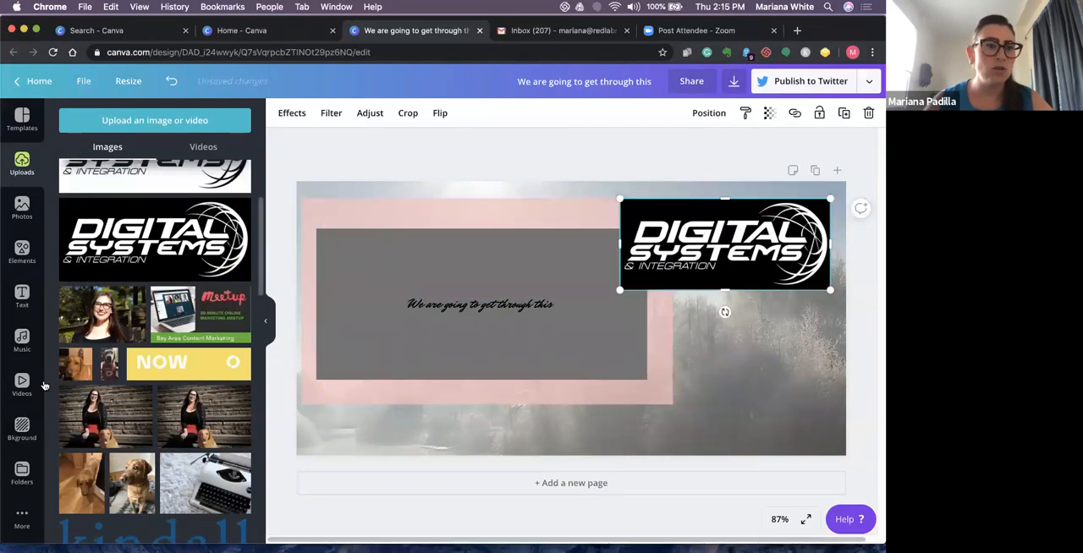
- Insert the trending stock photo of the woman leaning on a chain-link fence and shrink it to about 197 × 295
click(19, 222)
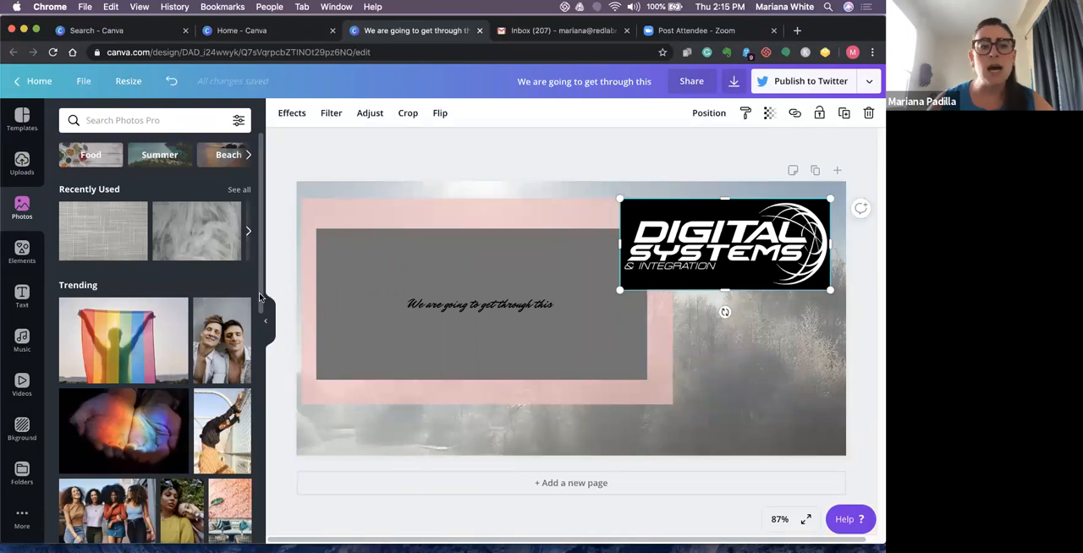
scroll(254, 322, down, 5)
scroll(221, 463, down, 2)
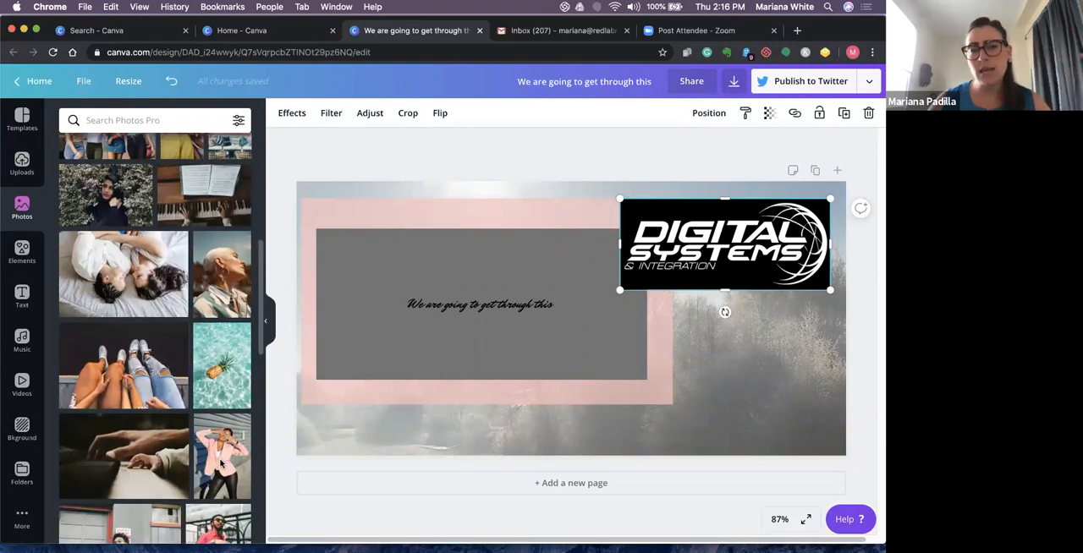
scroll(220, 463, down, 2)
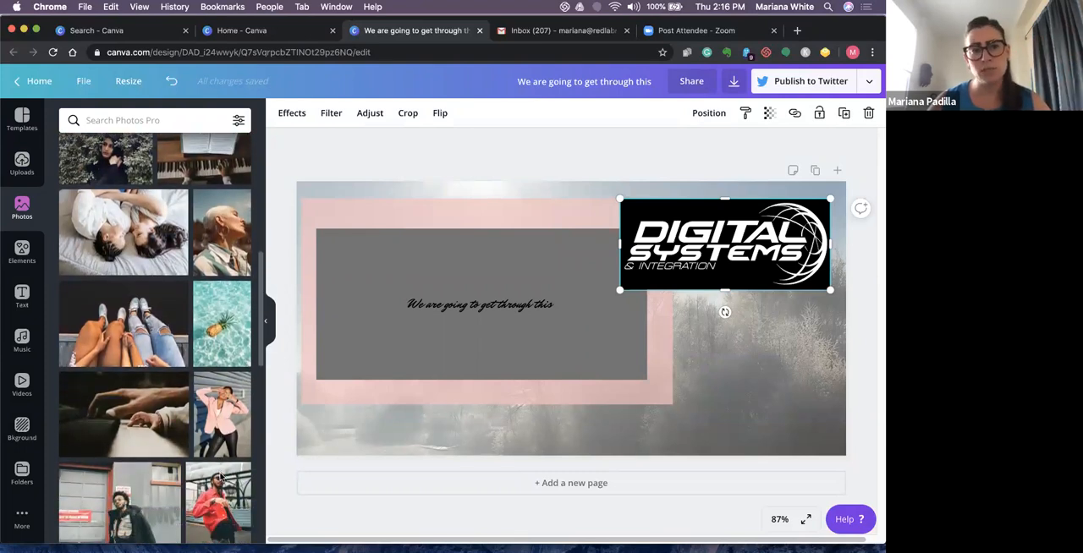
scroll(222, 479, up, 10)
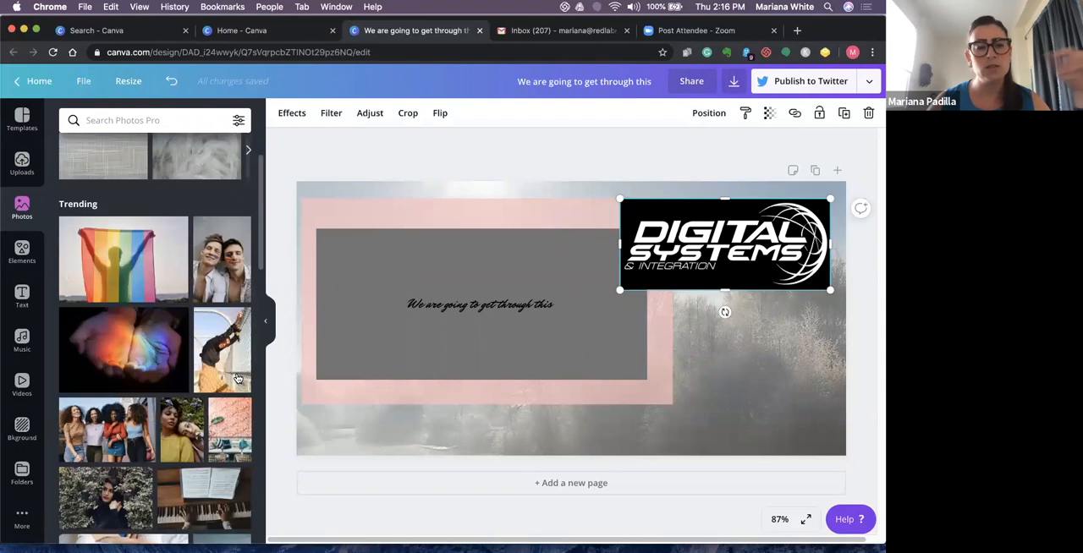
click(222, 350)
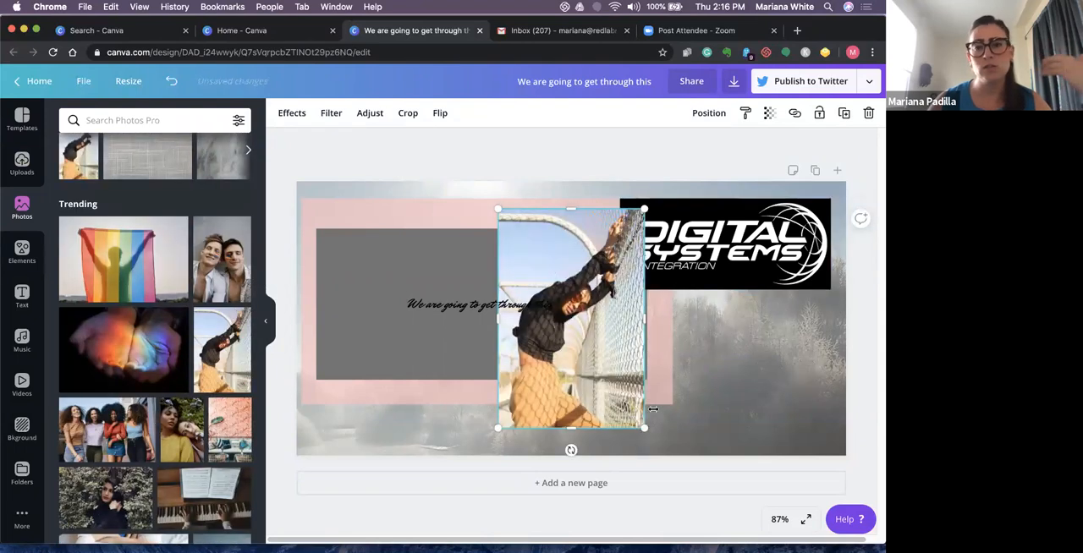
drag(643, 423, 605, 366)
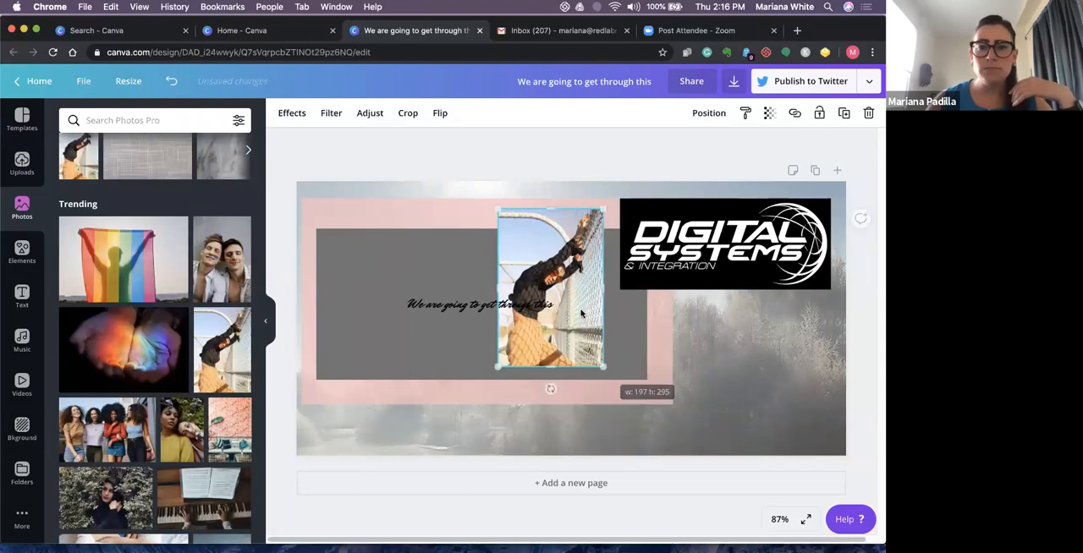
- Delete the chain-link fence photo from the design
click(599, 319)
click(577, 247)
key(BackSpace)
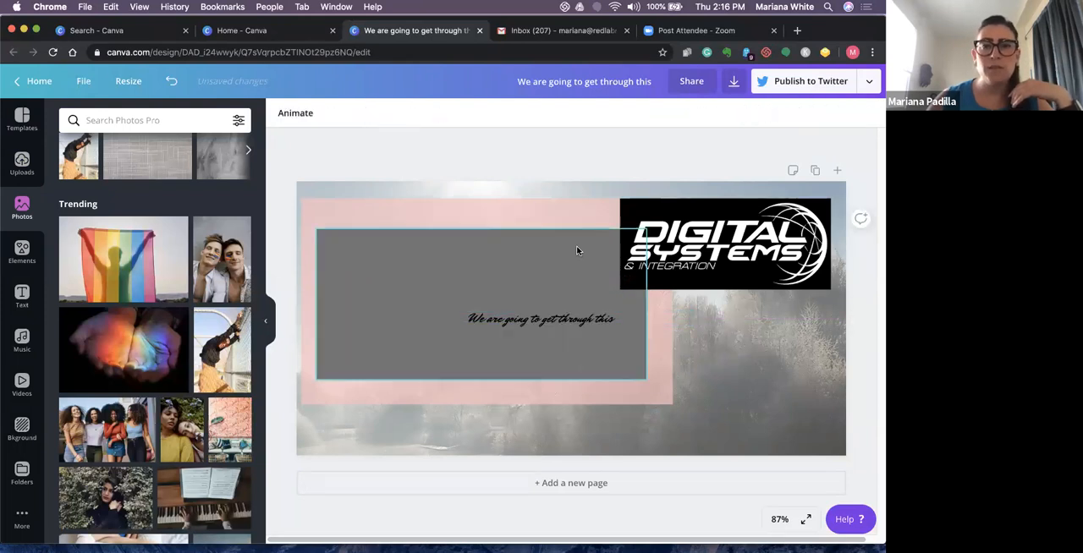
- Search the elements for "grids" and add the single-cell grid to the design
click(22, 252)
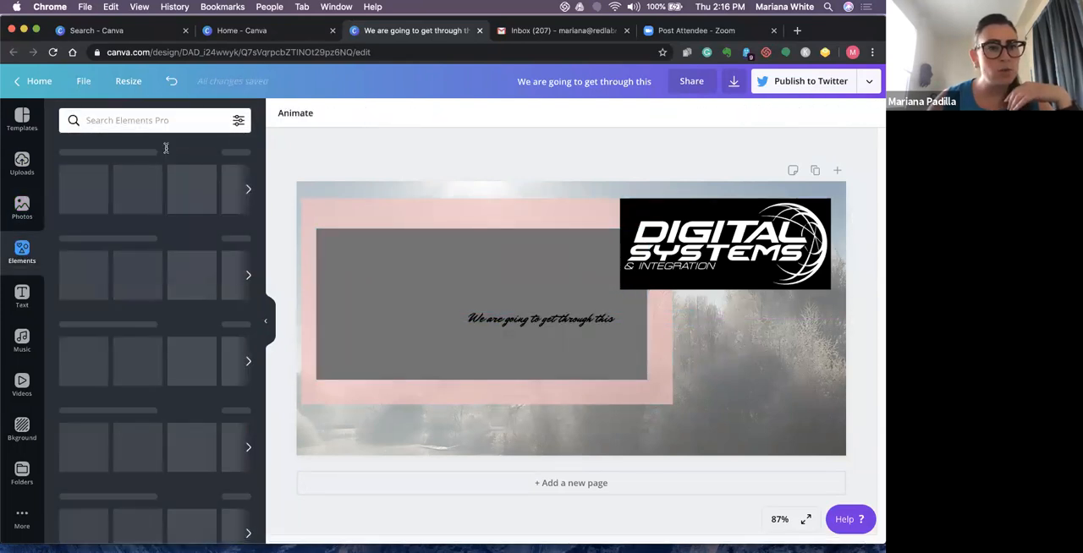
click(154, 121)
text(grids)
key(Return)
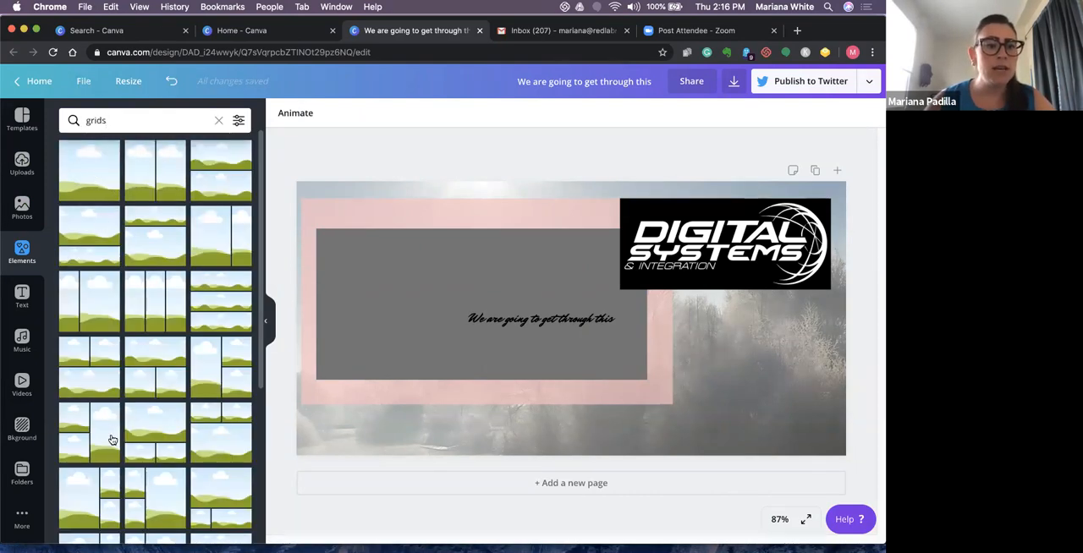
click(102, 174)
- Delete the grey box, the pink rectangle and the handwritten-style message
click(491, 227)
click(492, 292)
key(Delete)
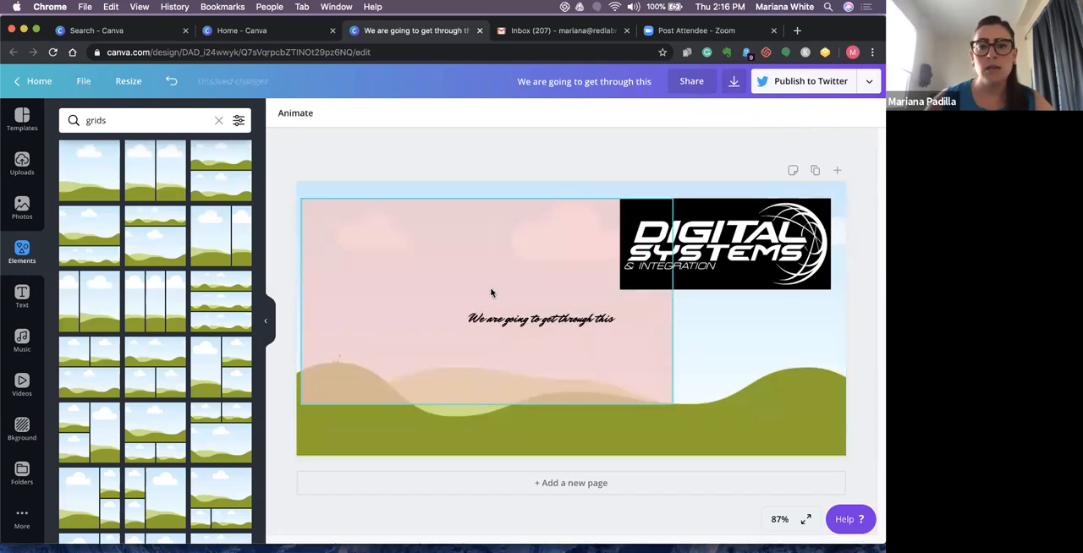
click(492, 292)
key(Delete)
click(517, 315)
key(Delete)
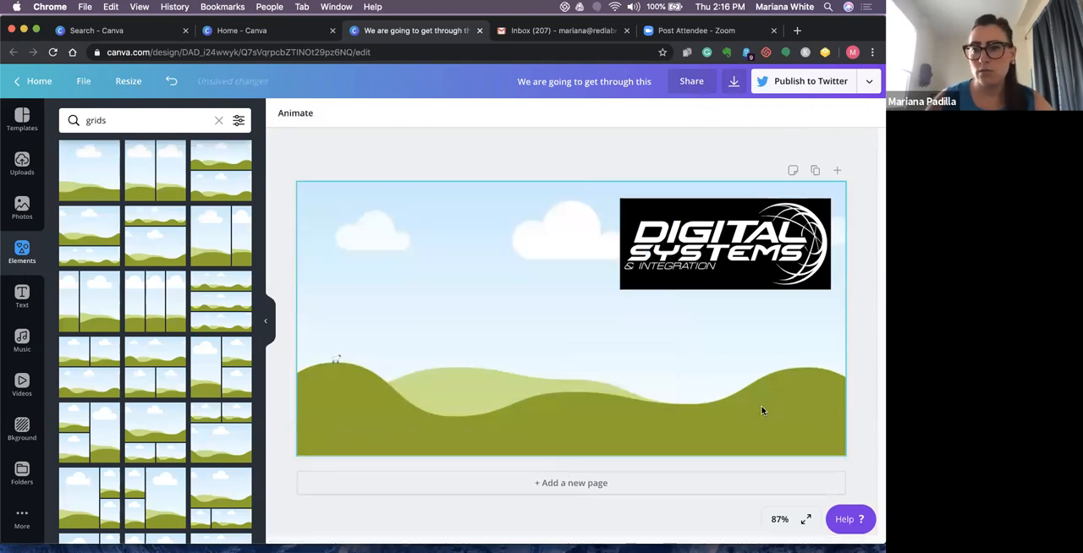
- Shrink the grid toward the page's upper-left area, fill it with the Digital Systems logo, and reduce the filled grid further
click(795, 427)
drag(846, 456, 621, 302)
drag(726, 261, 558, 267)
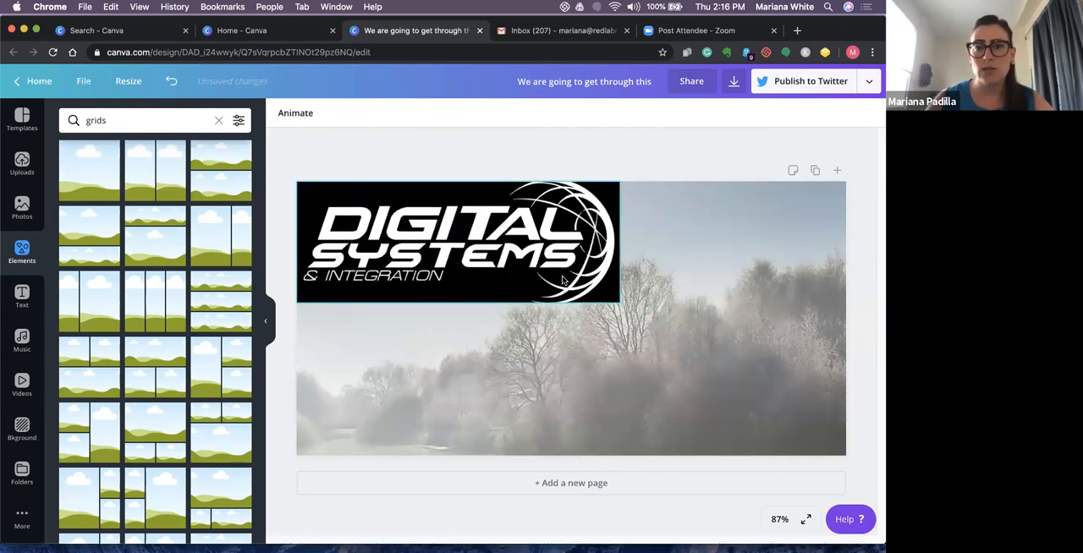
drag(603, 296, 564, 289)
click(565, 294)
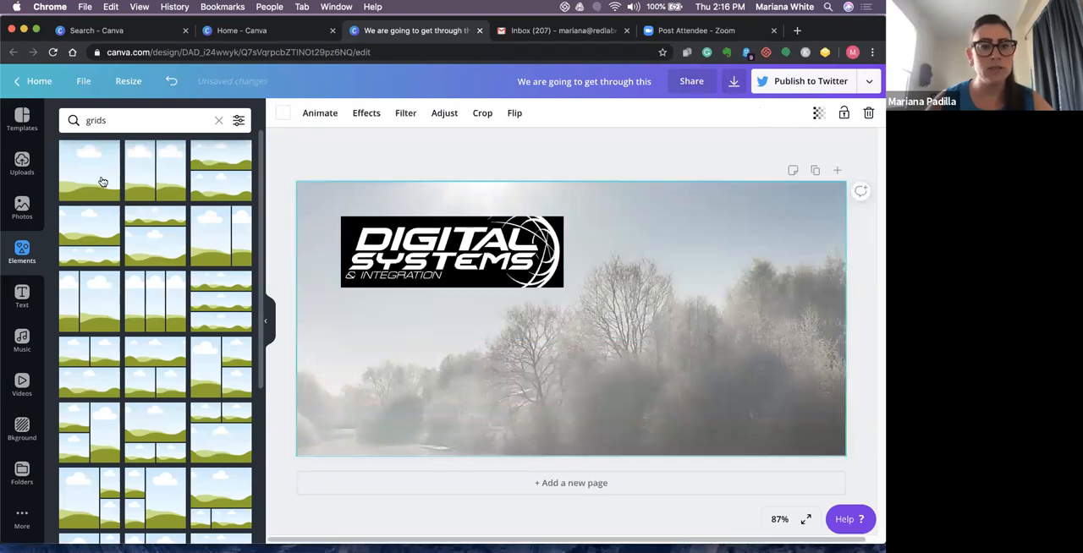
- Try adding the grid with two cells above one wide cell, and undo it
drag(249, 429, 660, 333)
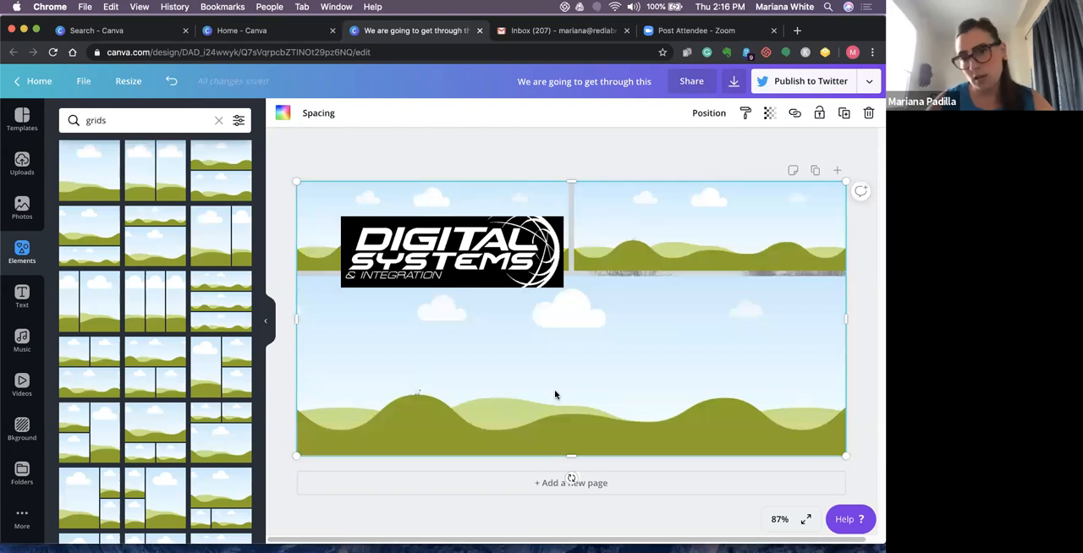
key(super+z)
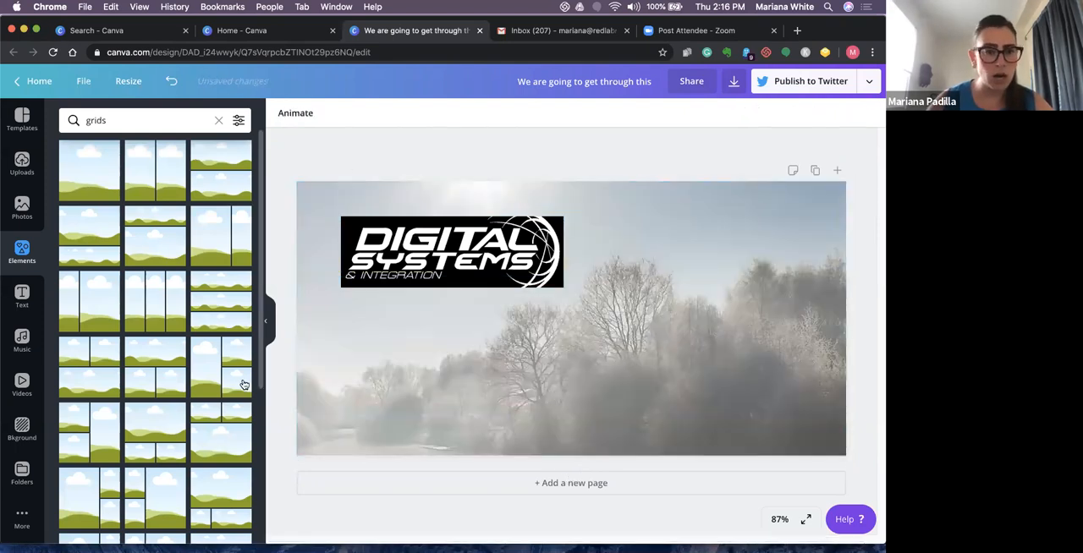
- Search the elements for "grids circle", look through the results, and clear the search
click(176, 120)
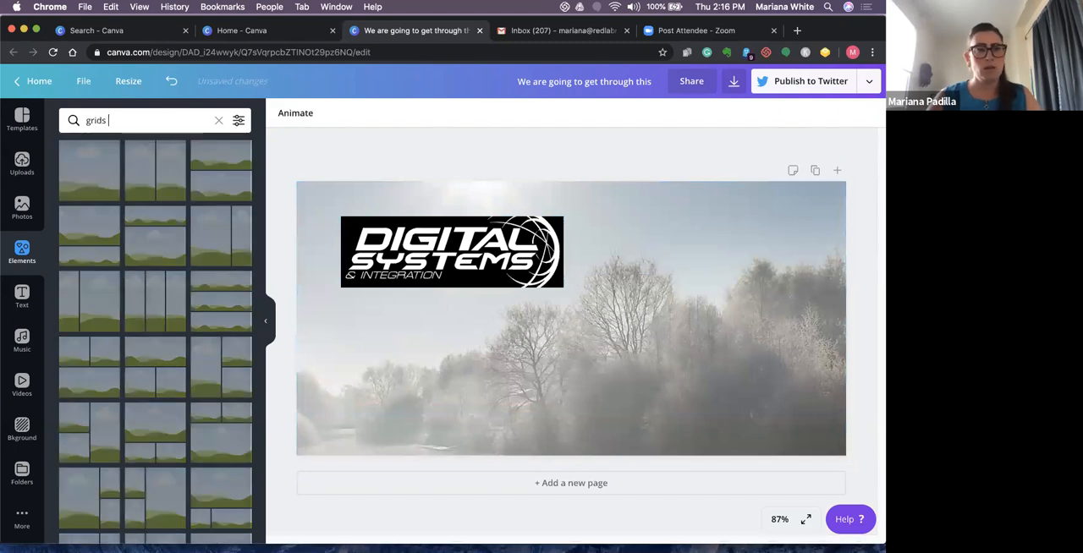
text(circle)
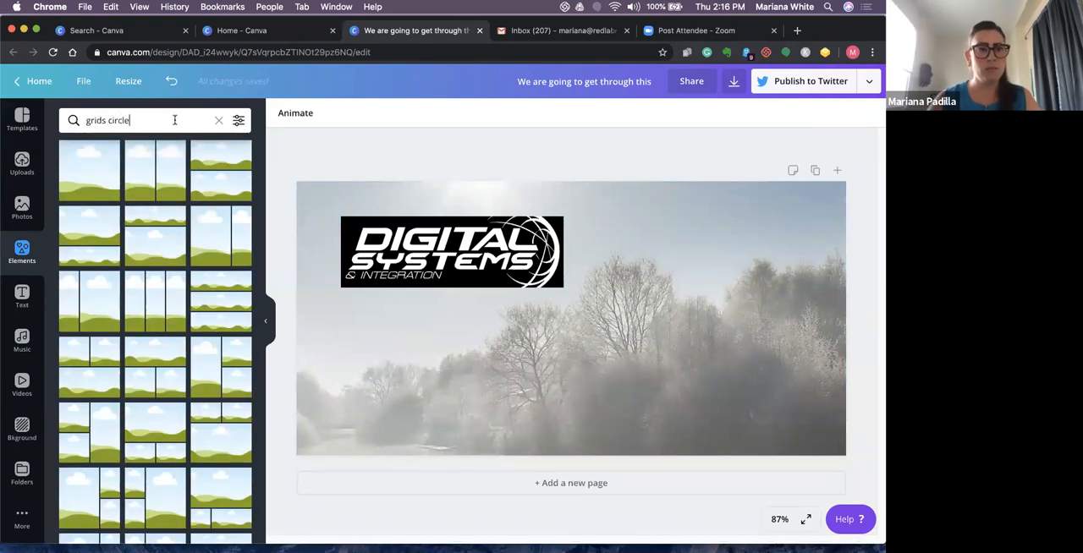
key(Return)
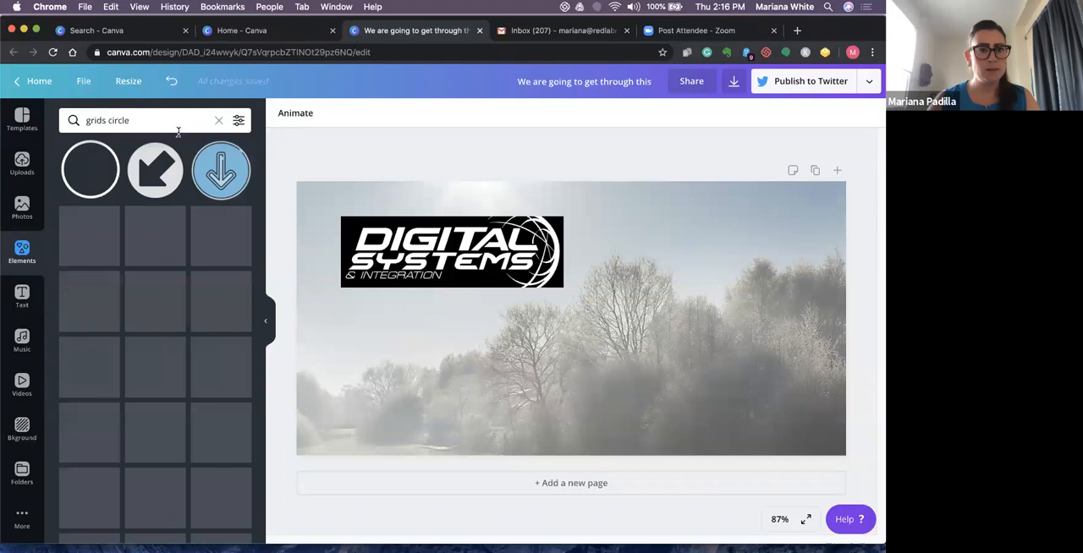
scroll(253, 413, down, 2)
scroll(253, 412, down, 10)
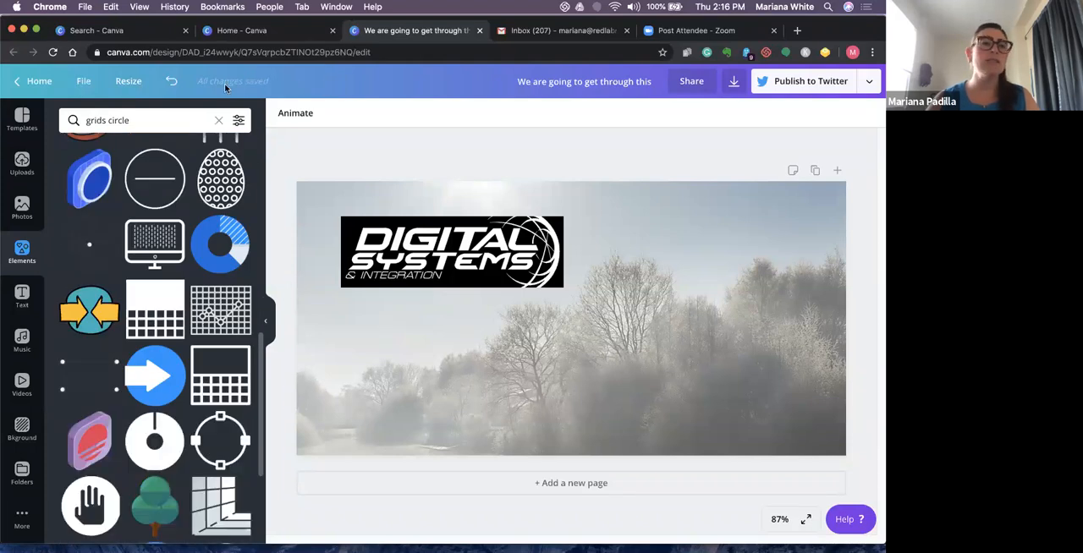
scroll(162, 117, up, 10)
key(BackSpace)
key(BackSpace)
key(BackSpace)
key(BackSpace)
key(BackSpace)
key(BackSpace)
key(BackSpace)
key(BackSpace)
key(BackSpace)
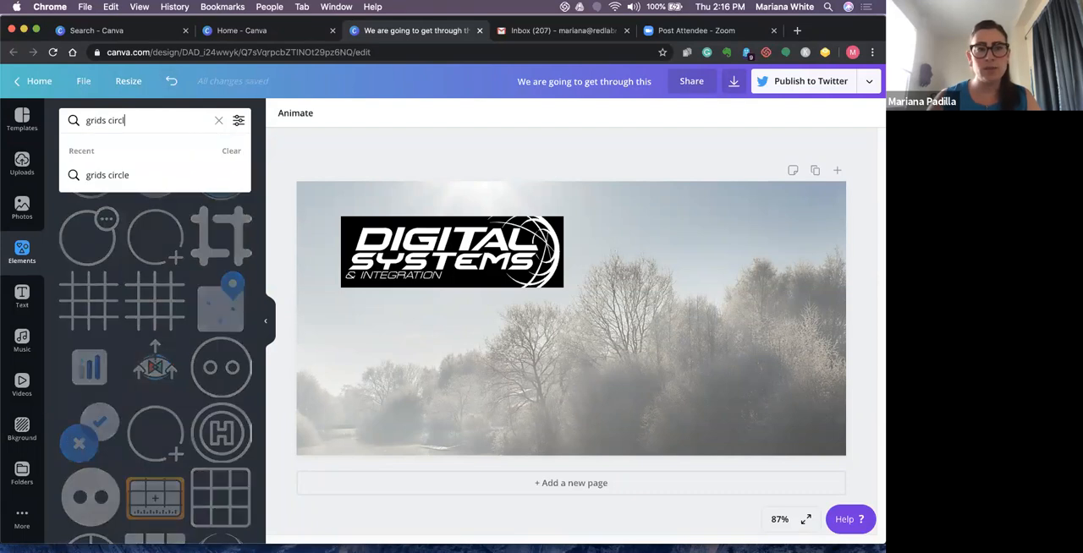
key(BackSpace)
key(BackSpace)
key(BackSpace)
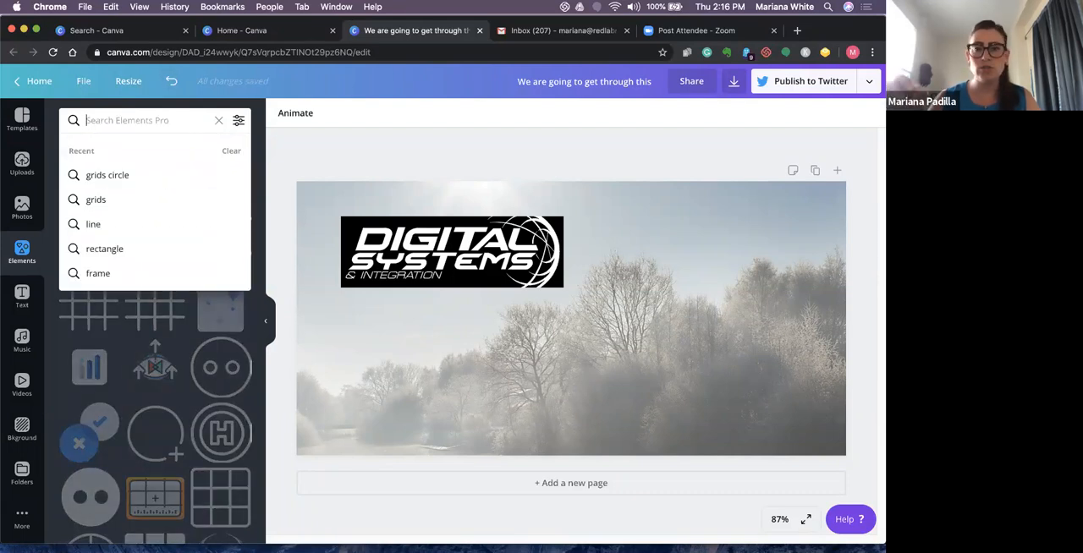
- Browse the audio tracks offered in the music library, from Epic through Travel to Trap
click(22, 342)
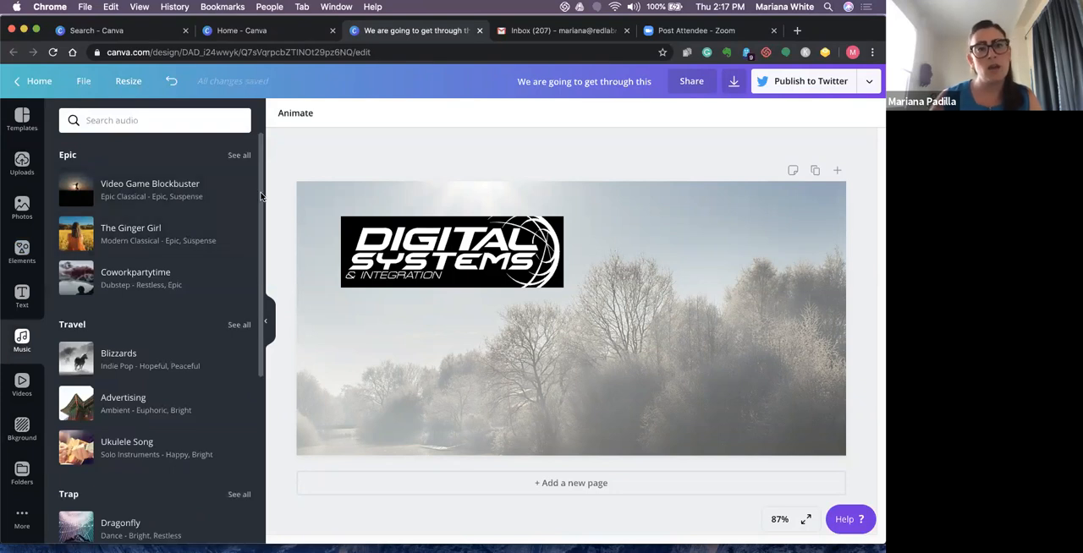
drag(262, 197, 256, 226)
scroll(245, 279, down, 3)
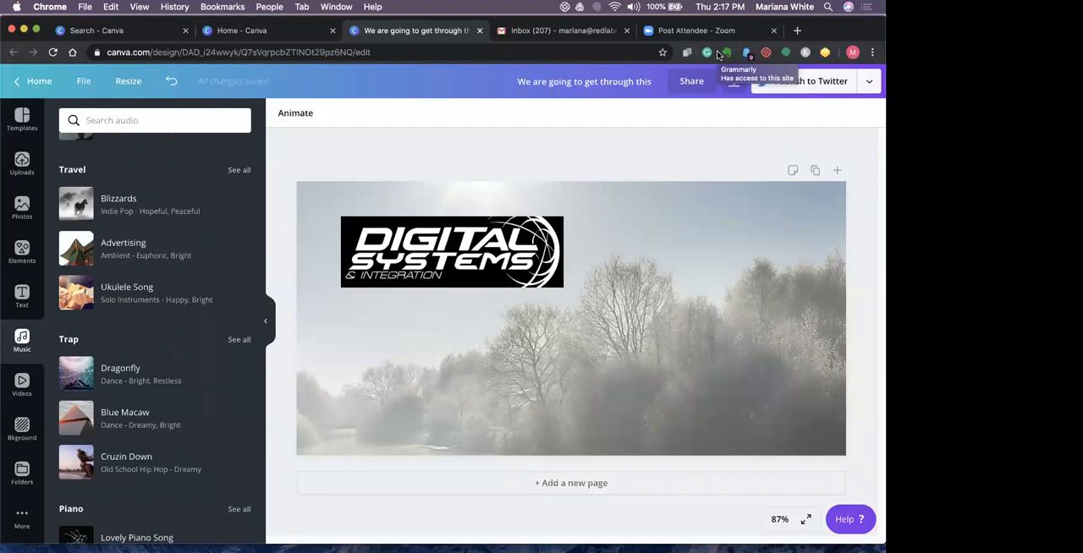
- Return to the elements and search them for "grids" again
click(26, 255)
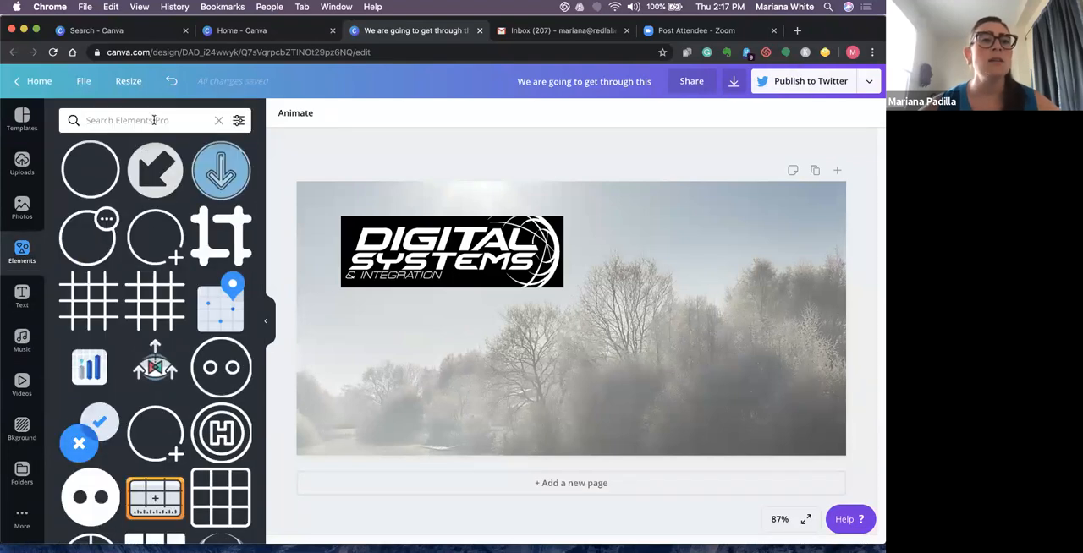
click(154, 120)
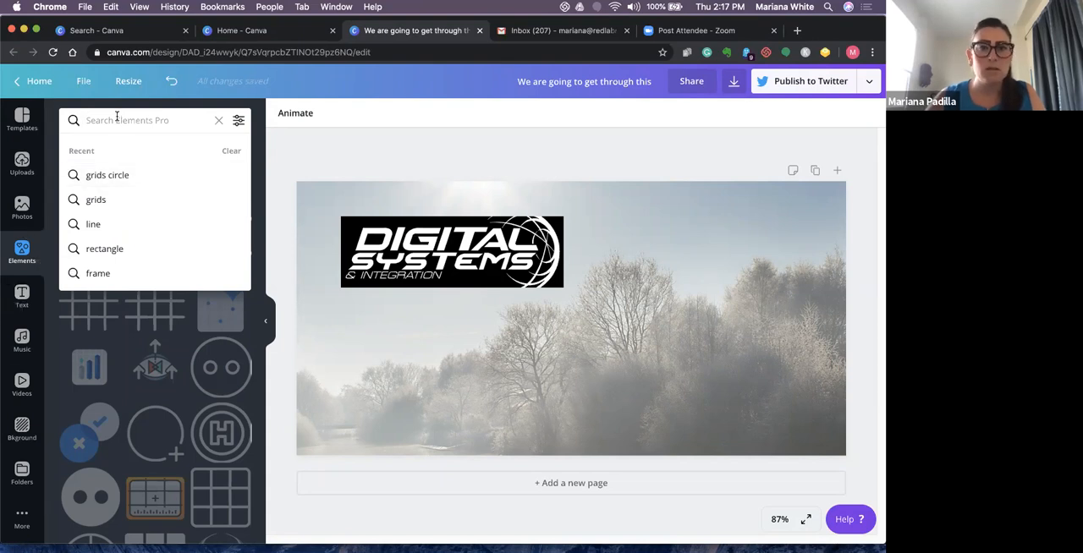
text(grids)
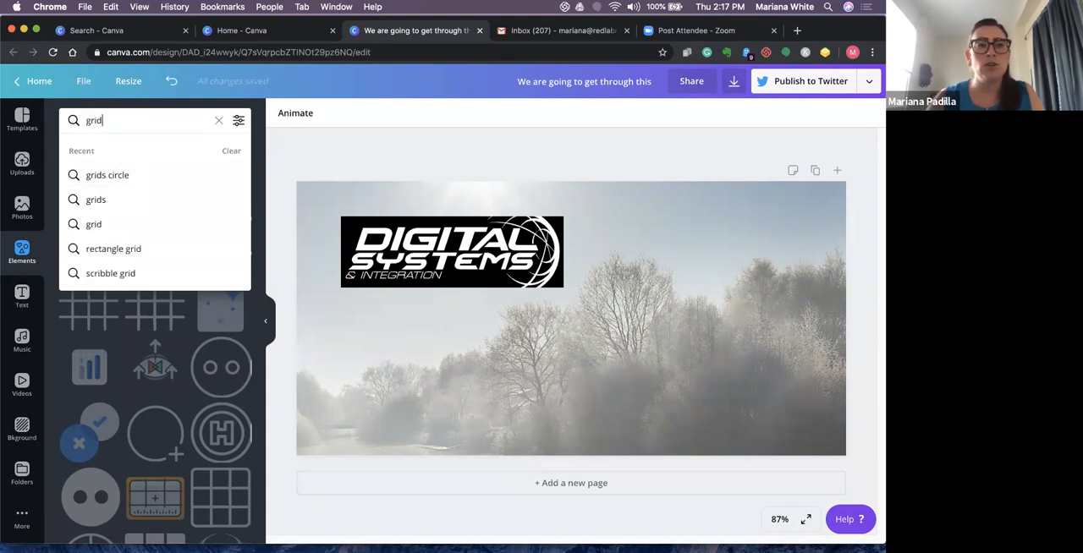
key(Return)
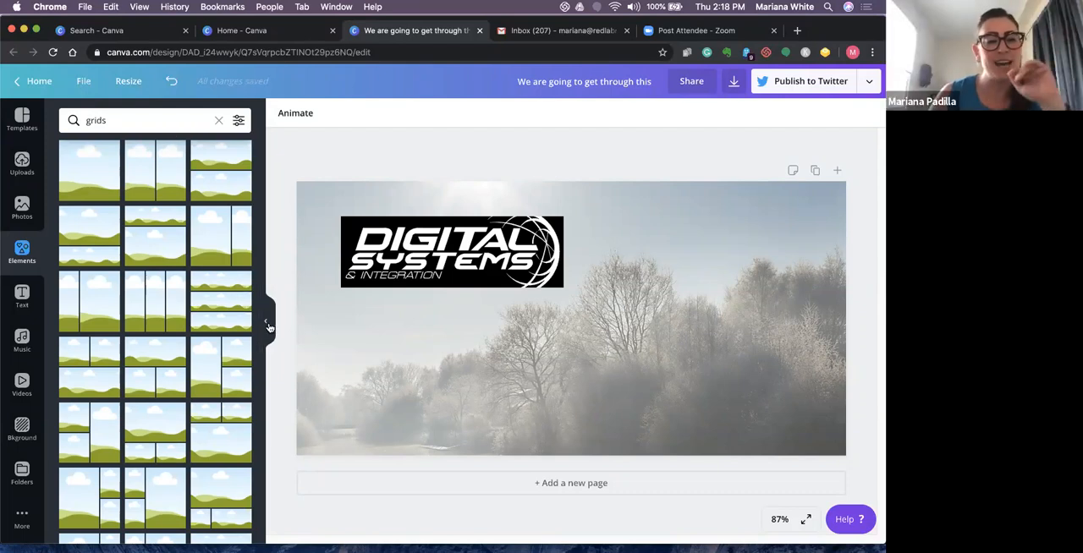
- Reset the elements search and look through the element categories, including Grids, Shapes, Frames, Stickers and Charts
click(23, 251)
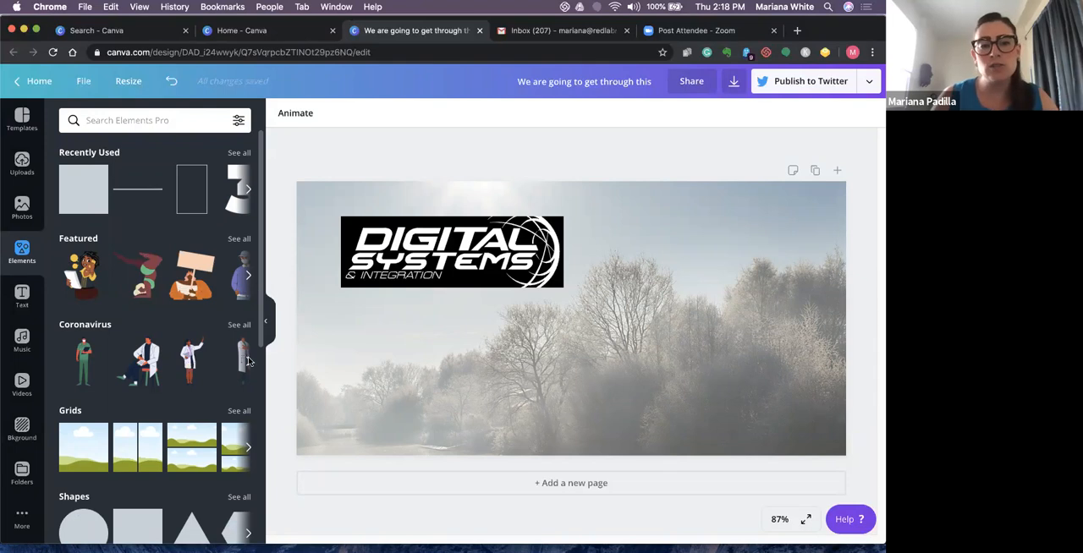
scroll(237, 414, down, 5)
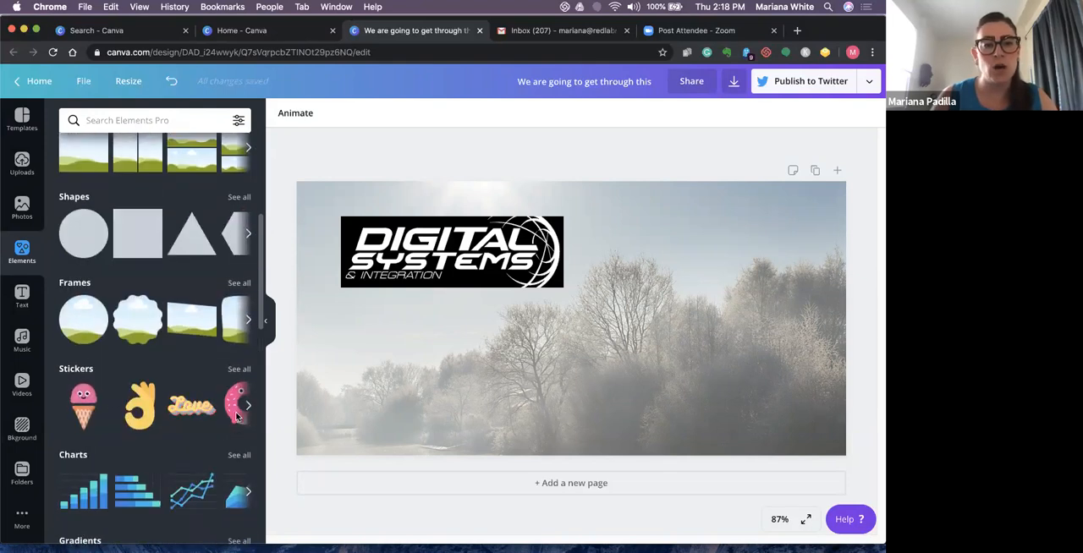
scroll(238, 413, up, 1)
scroll(237, 414, down, 2)
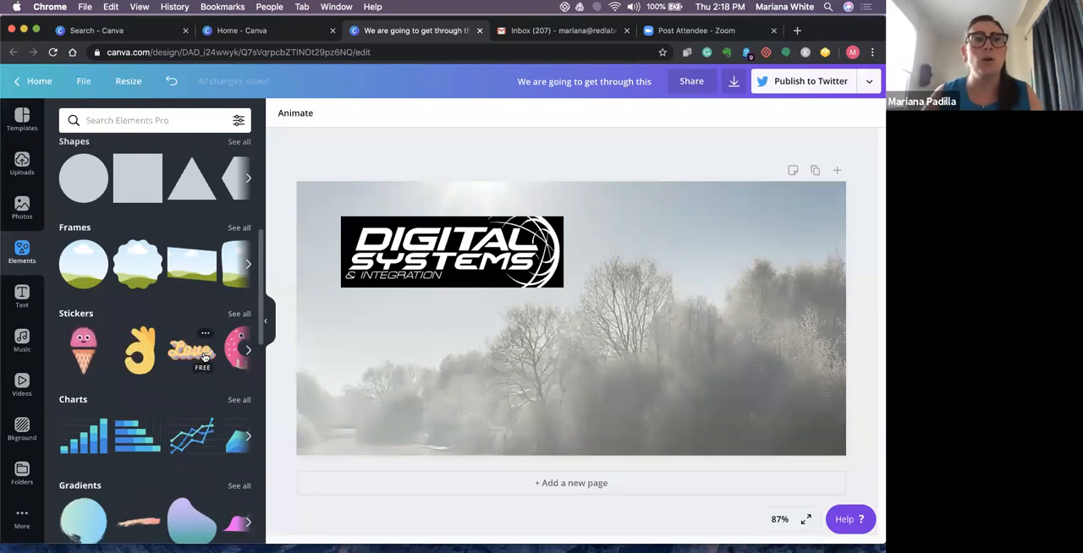
- Search the elements for "gif", add the animated white starbursts to the page, and delete the Digital Systems logo
click(152, 125)
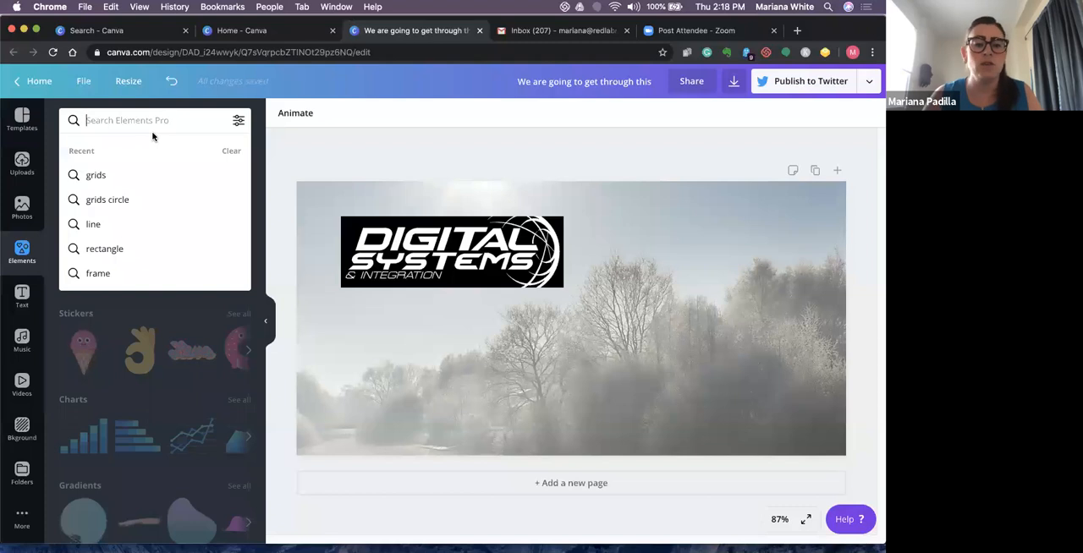
text(gif)
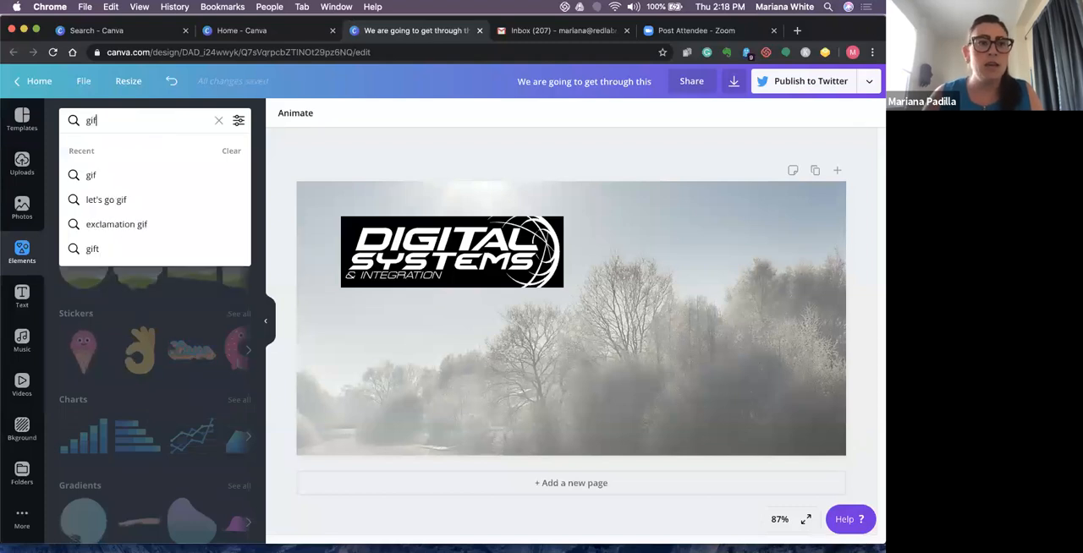
key(Return)
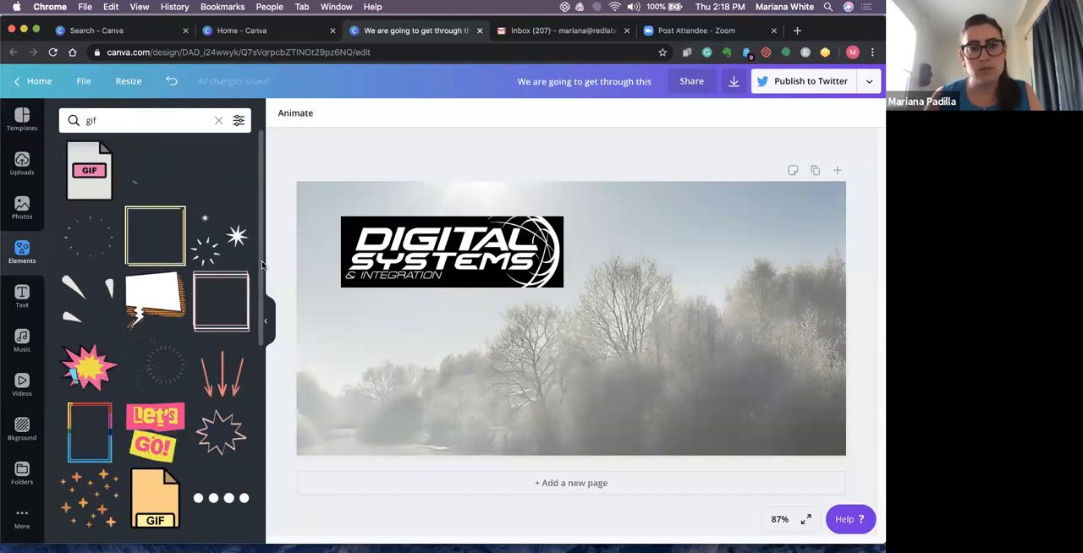
click(225, 244)
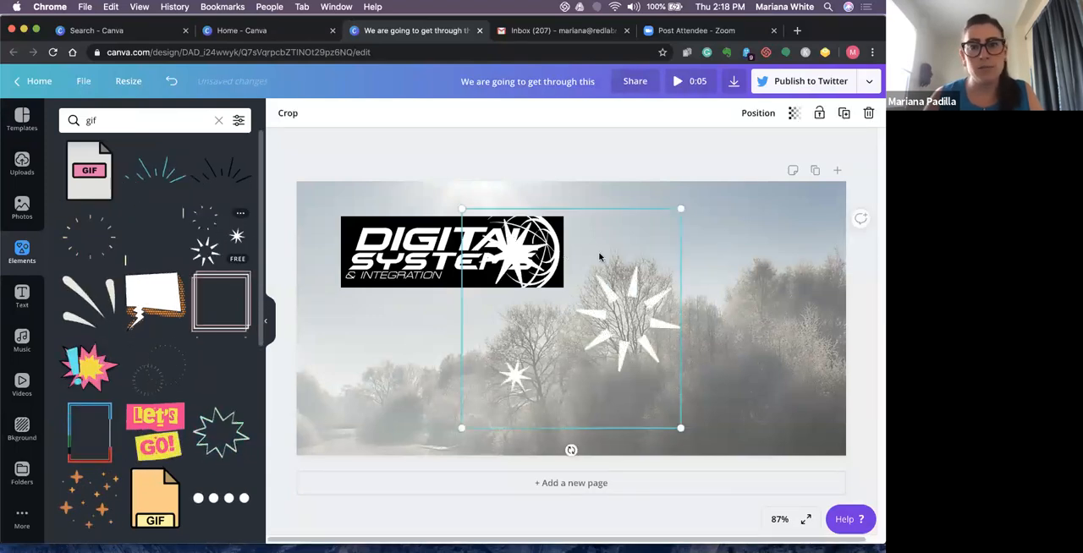
click(390, 244)
key(Delete)
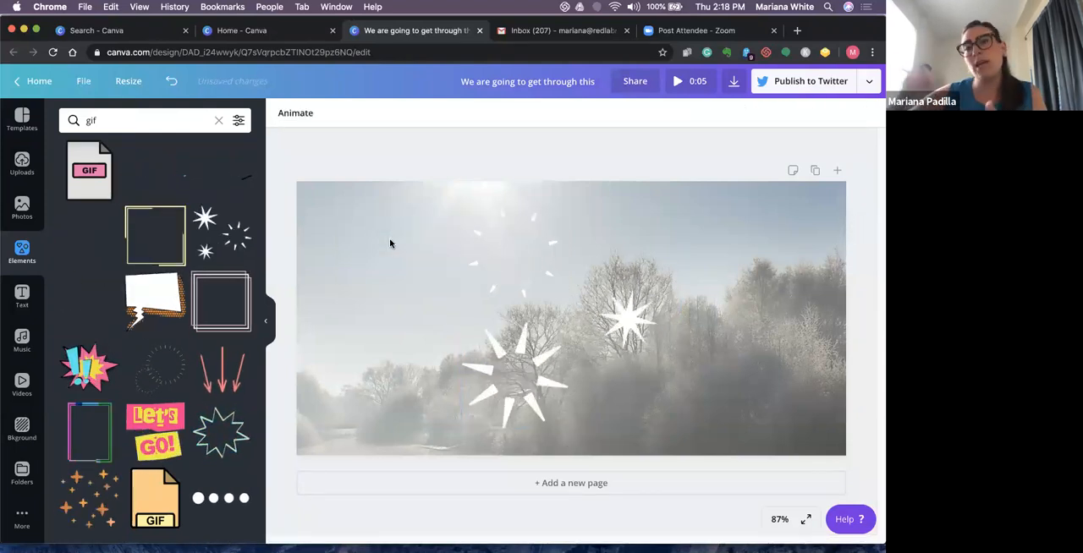
- Shrink the animated white starbursts to a little over half size and place them above the trees, right of the page's centre
click(669, 402)
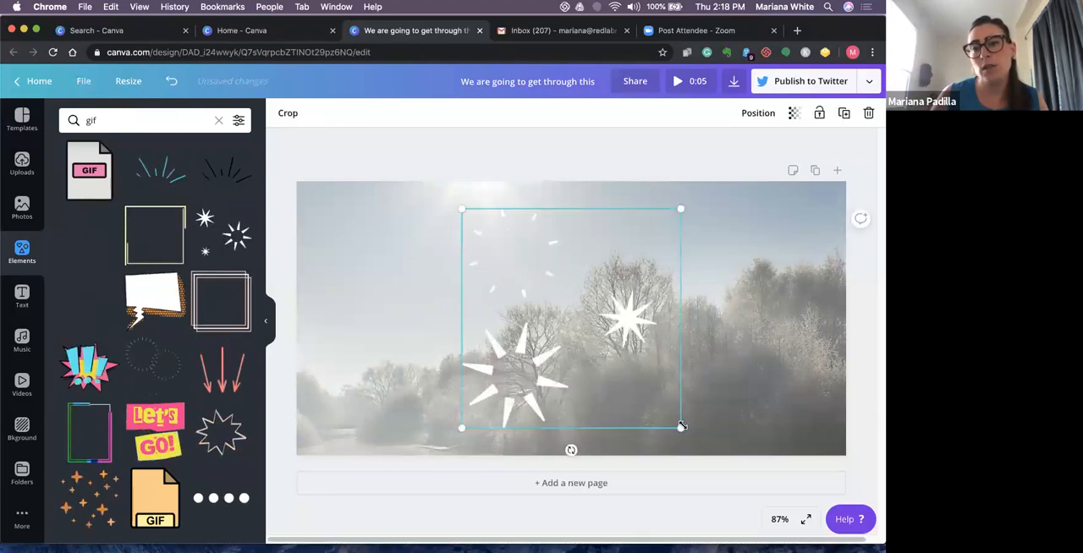
drag(681, 428, 590, 337)
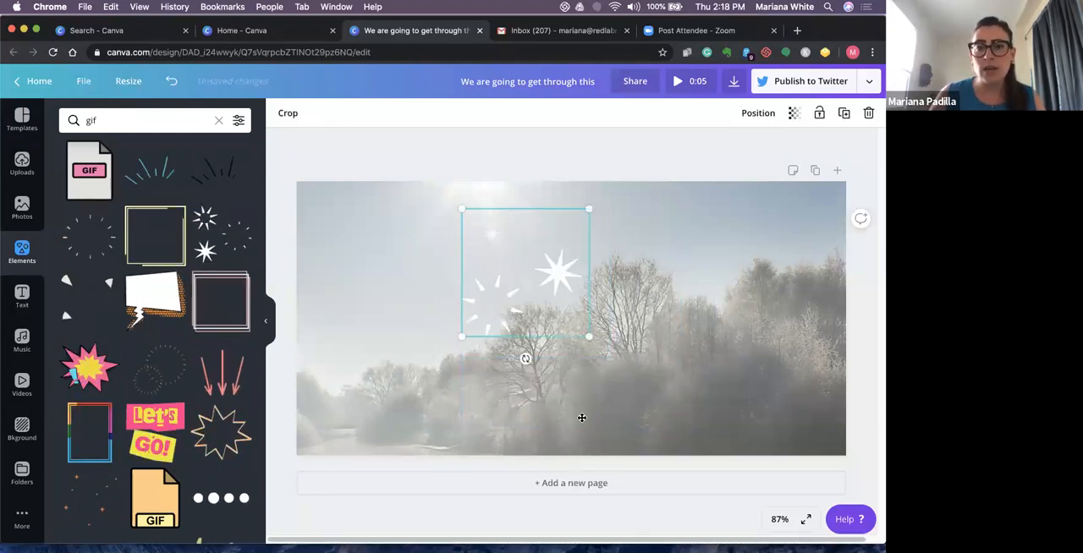
drag(550, 286, 592, 411)
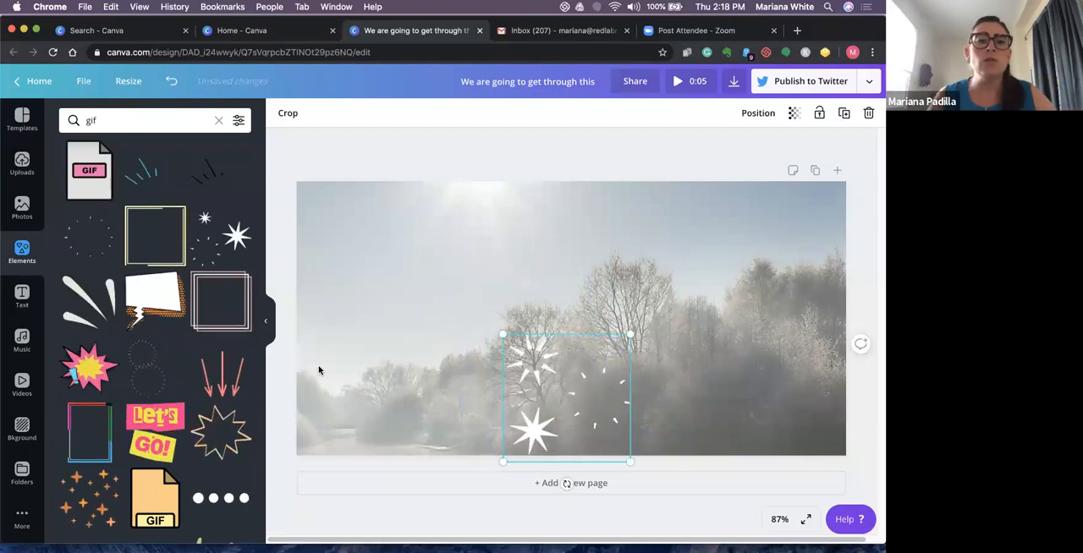
drag(532, 386, 640, 270)
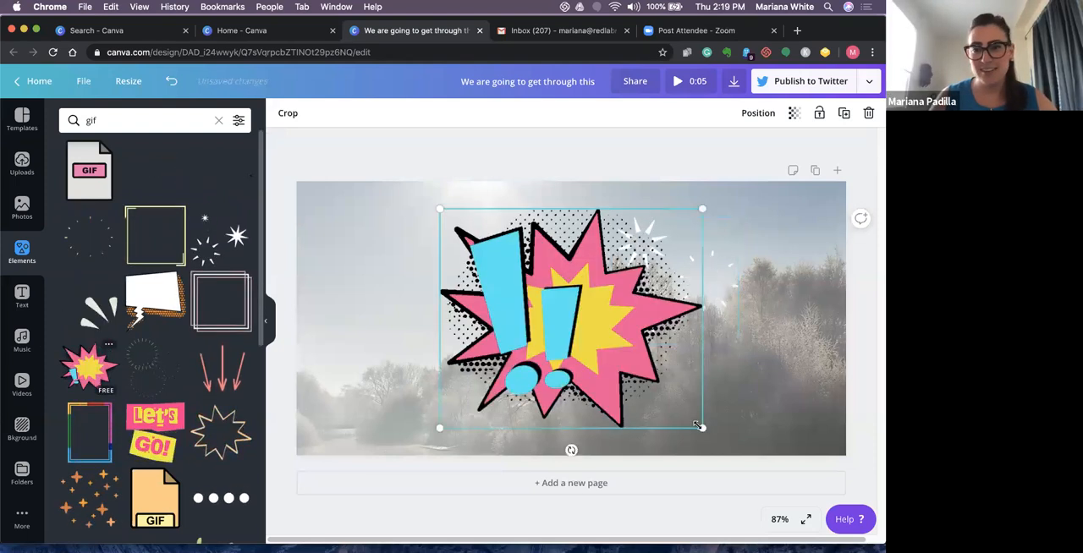
- Add the animated pink burst with blue exclamation marks, shrink it, and place it in the page's upper-left area
drag(703, 428, 588, 332)
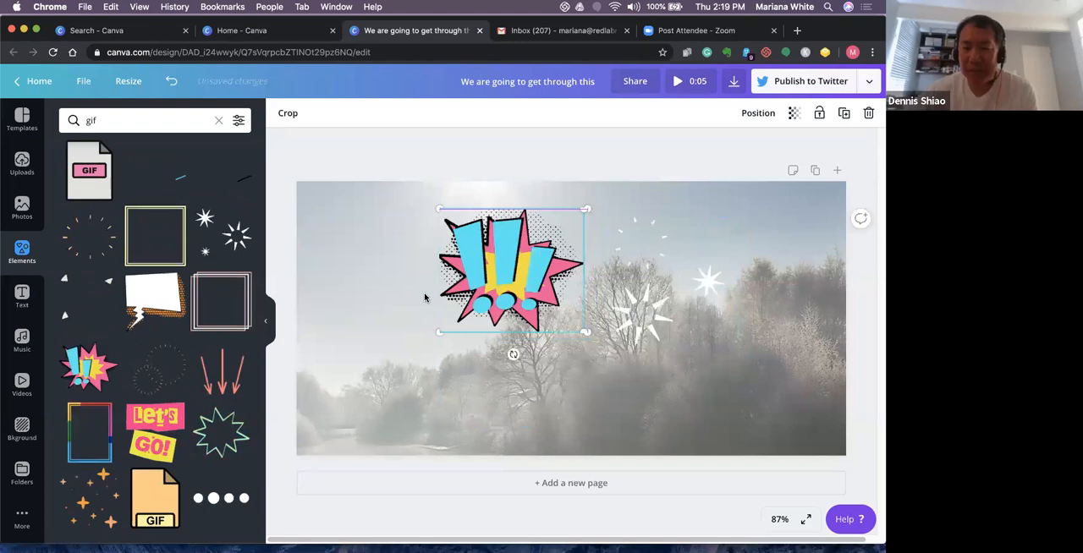
drag(524, 296, 426, 297)
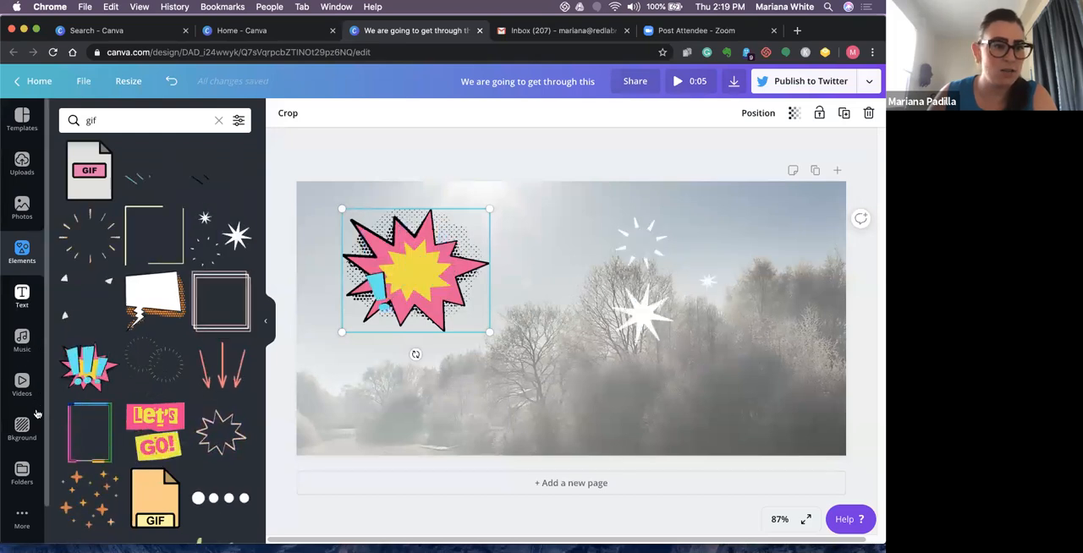
- Open the Embeds integration to view its supported media sources, and return to the elements
click(22, 520)
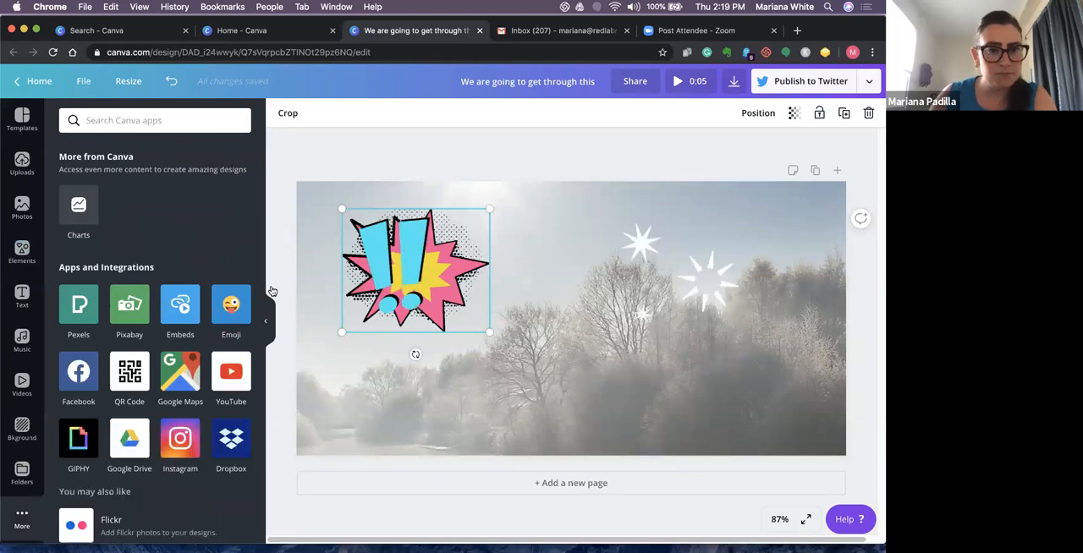
click(181, 307)
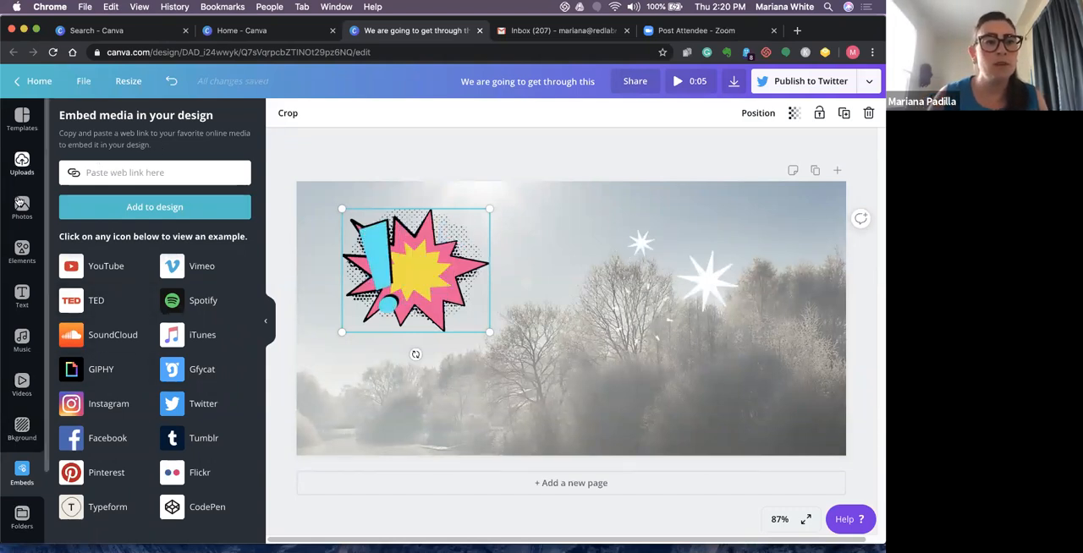
click(22, 251)
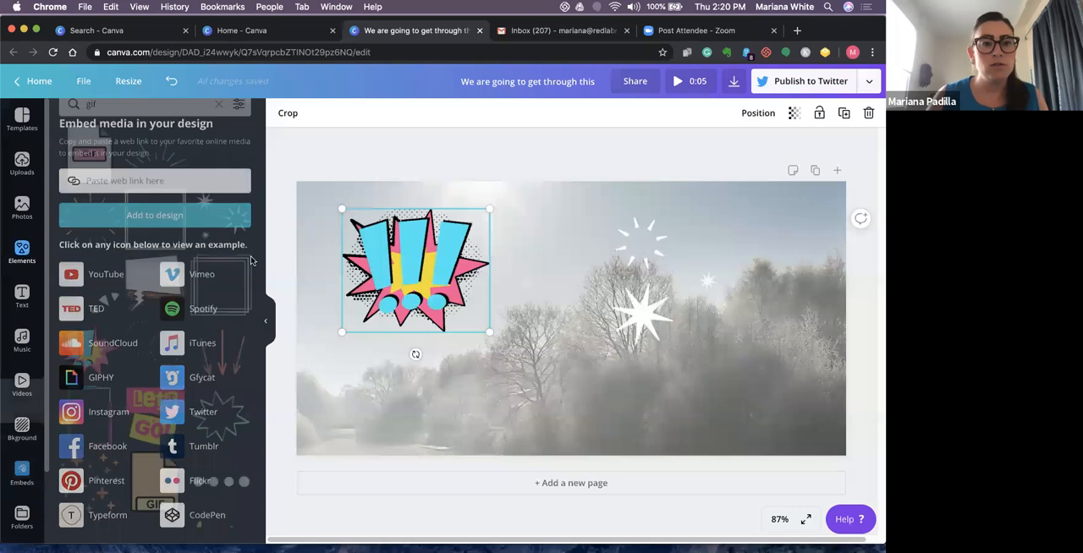
- Deselect the background photo and show the animation styles available for the whole page
click(796, 386)
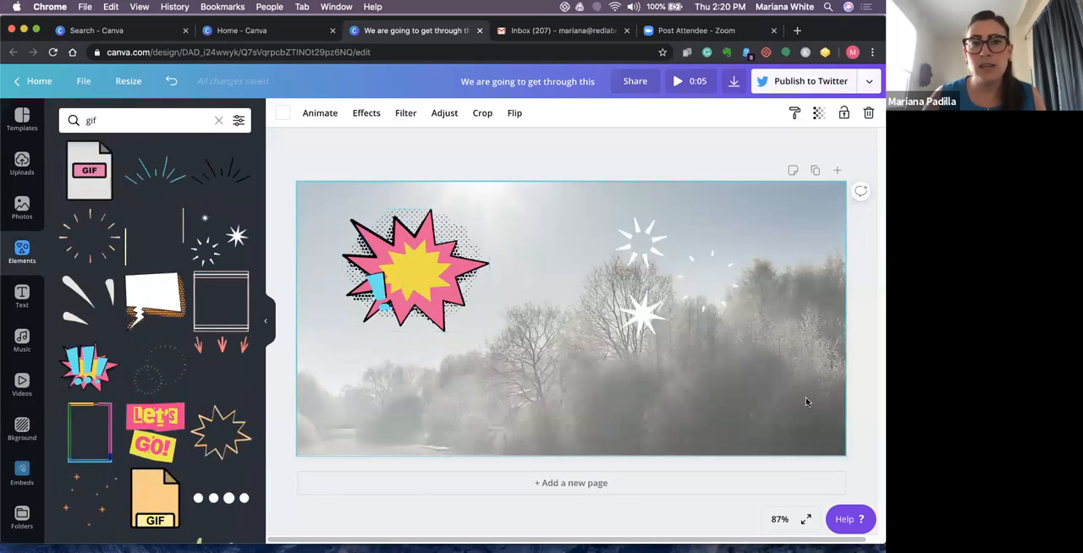
click(868, 276)
click(748, 309)
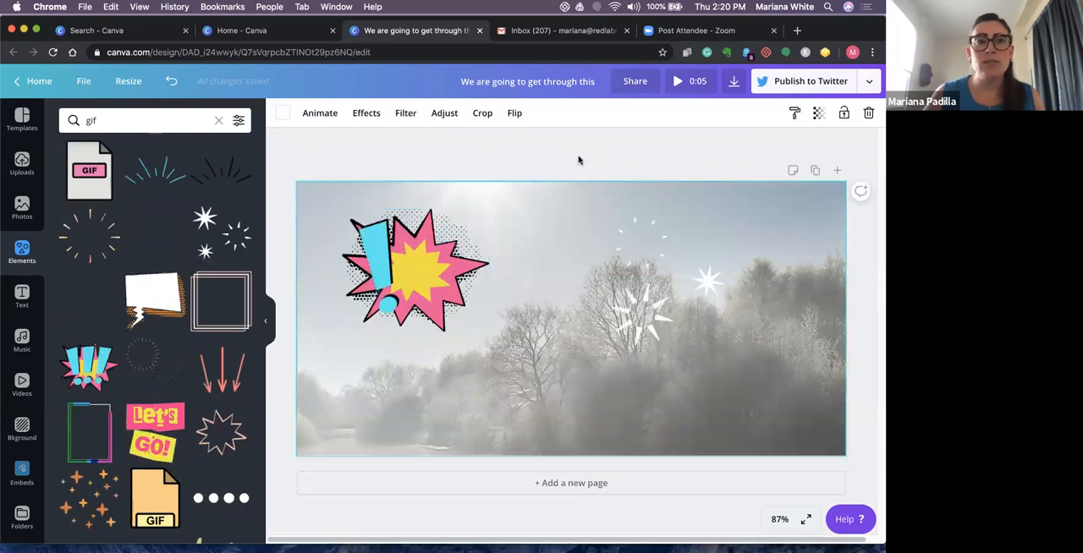
click(296, 138)
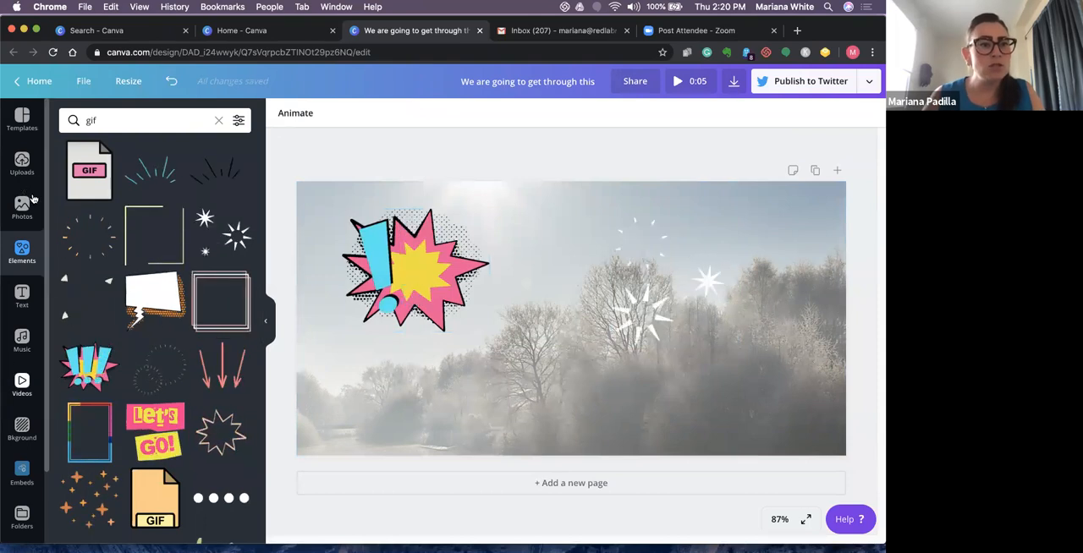
click(309, 113)
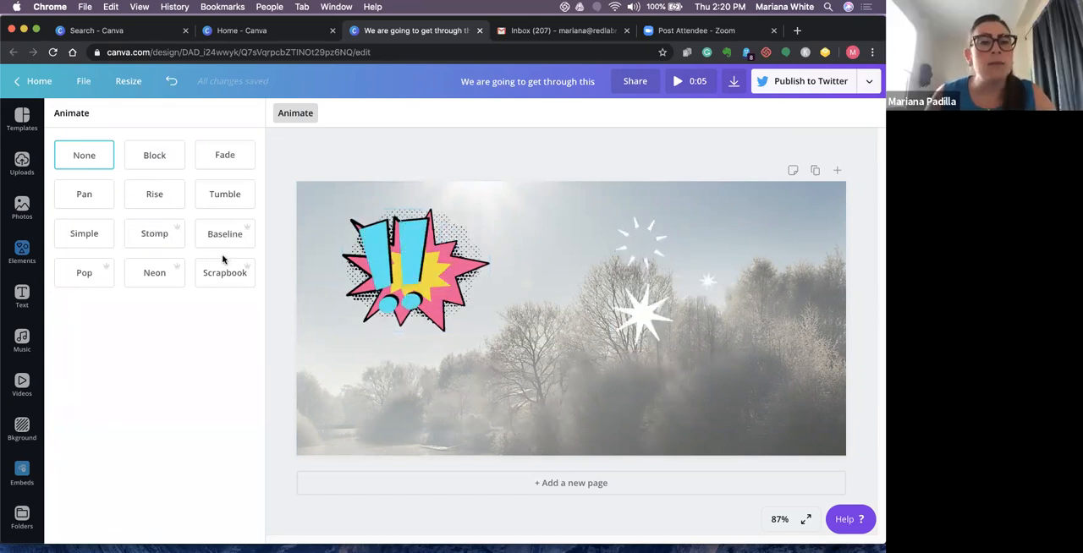
- Create a resized copy of the design in the Instagram Post format
click(129, 83)
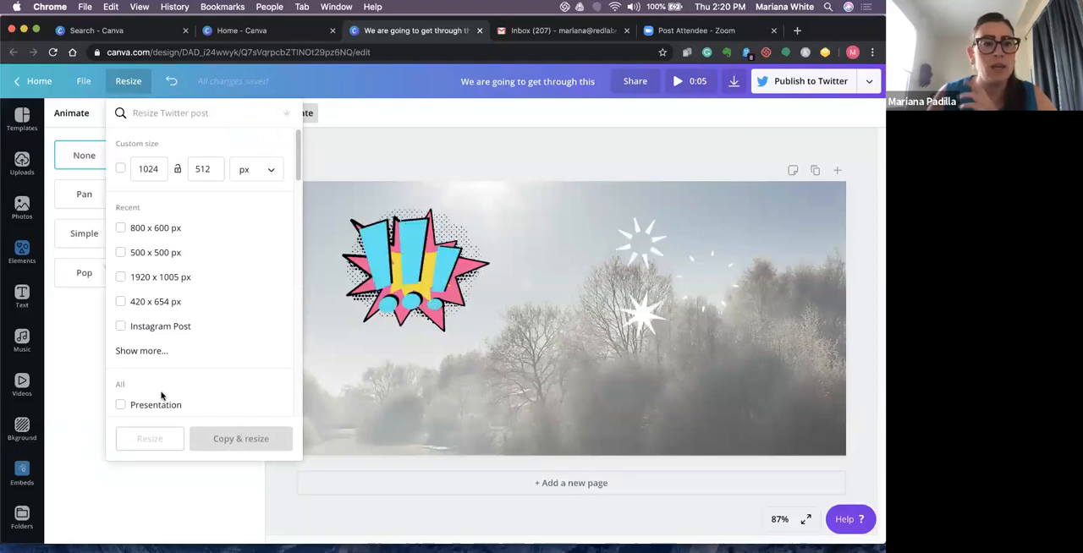
click(121, 327)
click(264, 449)
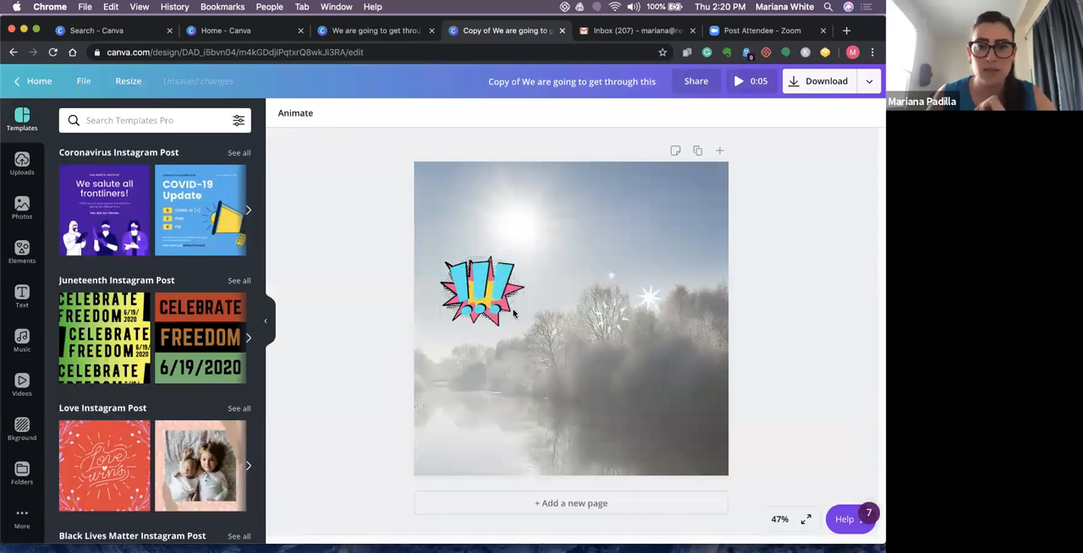
- Move the pink burst up near the page's upper-left corner and shift the white sparkles slightly left
drag(501, 296, 501, 233)
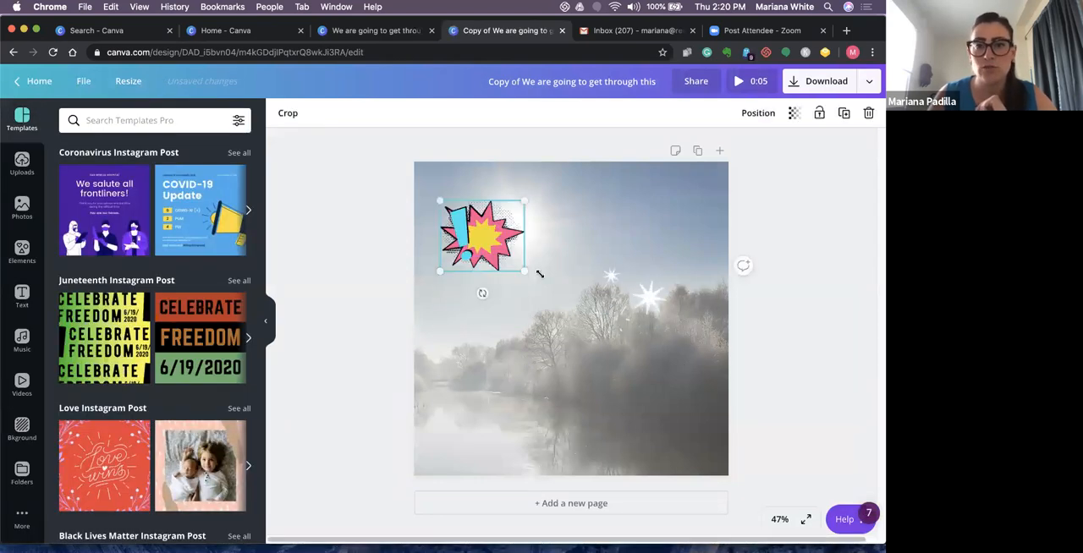
mouse_move(616, 295)
mouse_down()
mouse_move(527, 351)
mouse_move(563, 307)
mouse_move(595, 294)
mouse_up()
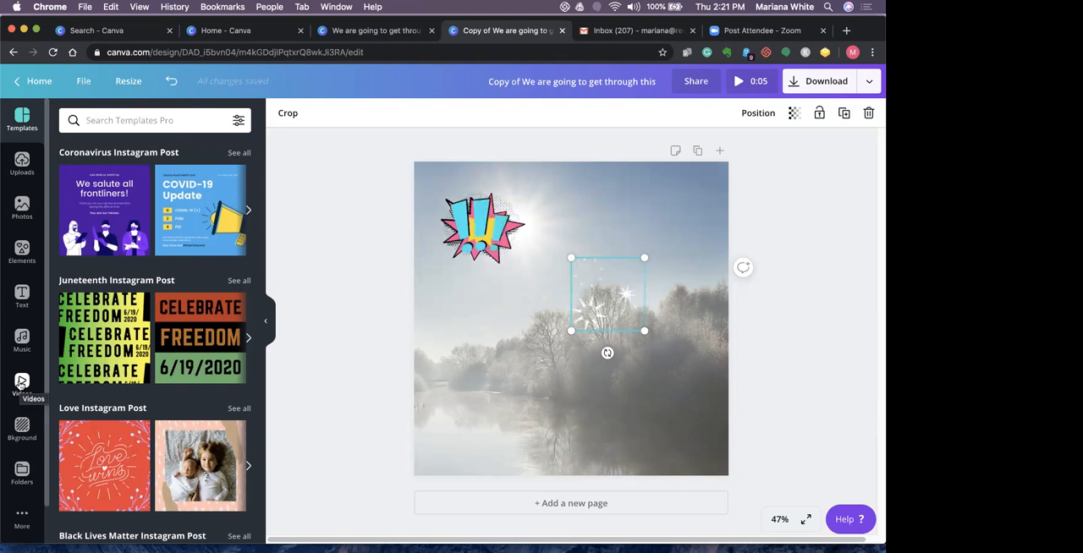
- Examine the custom, recent and standard formats available for resizing the design, and close the list
click(128, 81)
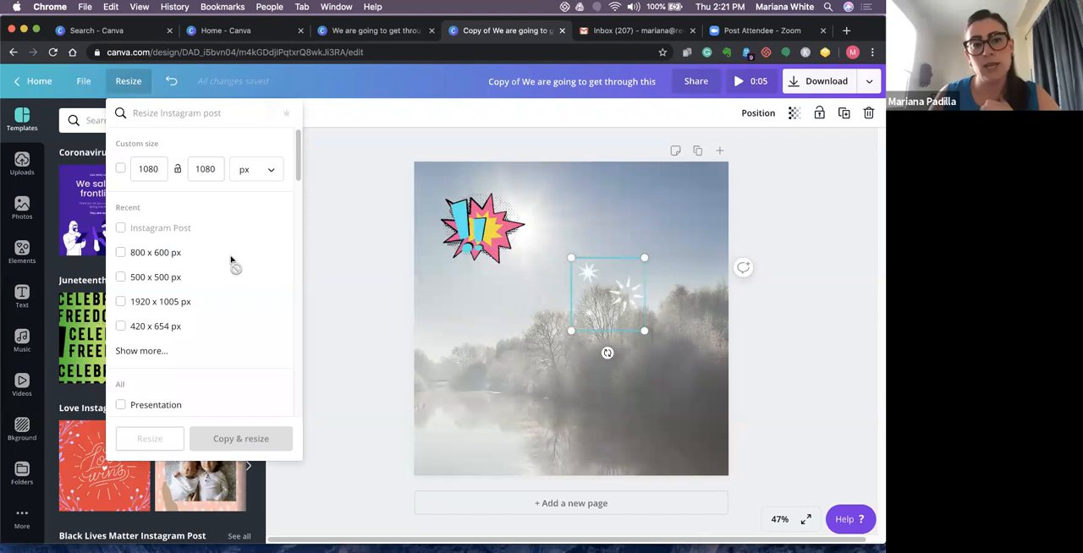
scroll(294, 220, down, 3)
scroll(295, 226, down, 1)
scroll(295, 216, up, 2)
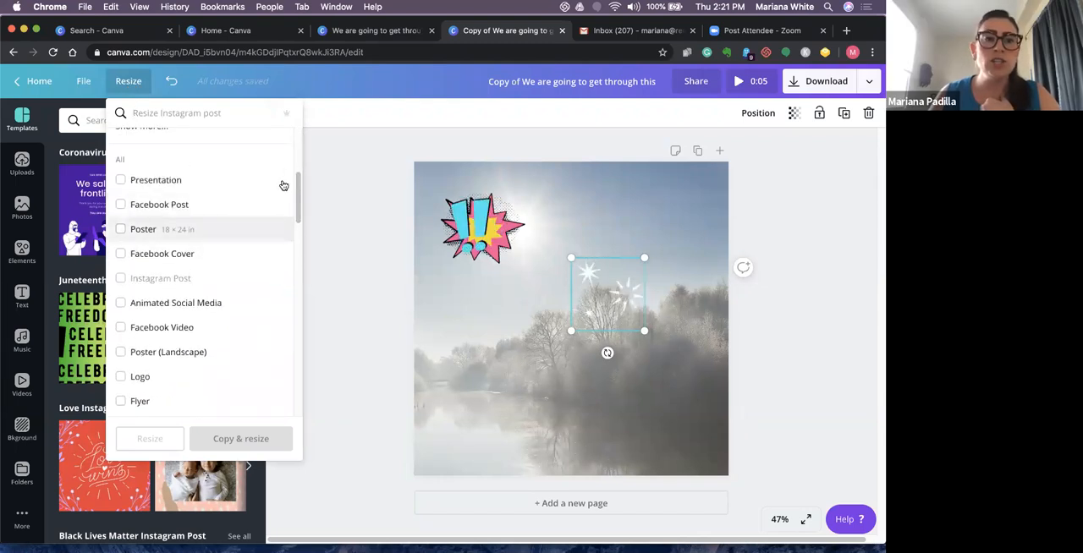
scroll(295, 193, down, 1)
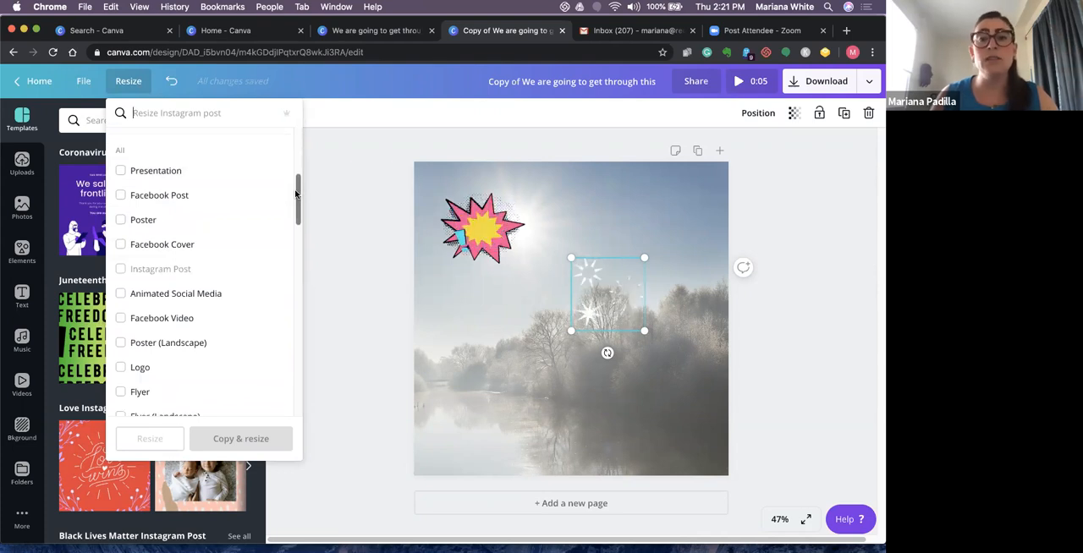
drag(296, 195, 295, 231)
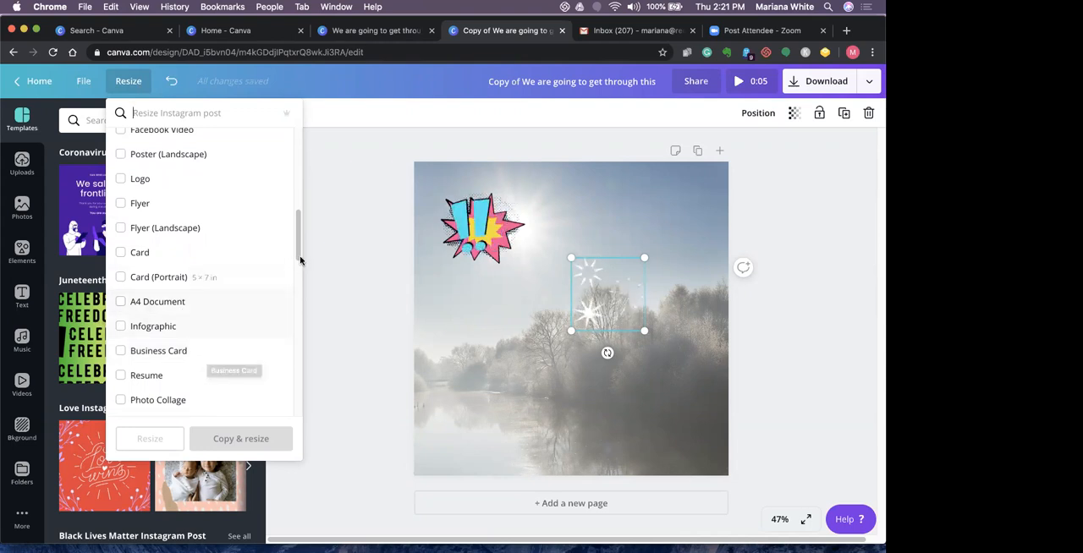
scroll(300, 275, down, 1)
scroll(298, 283, down, 5)
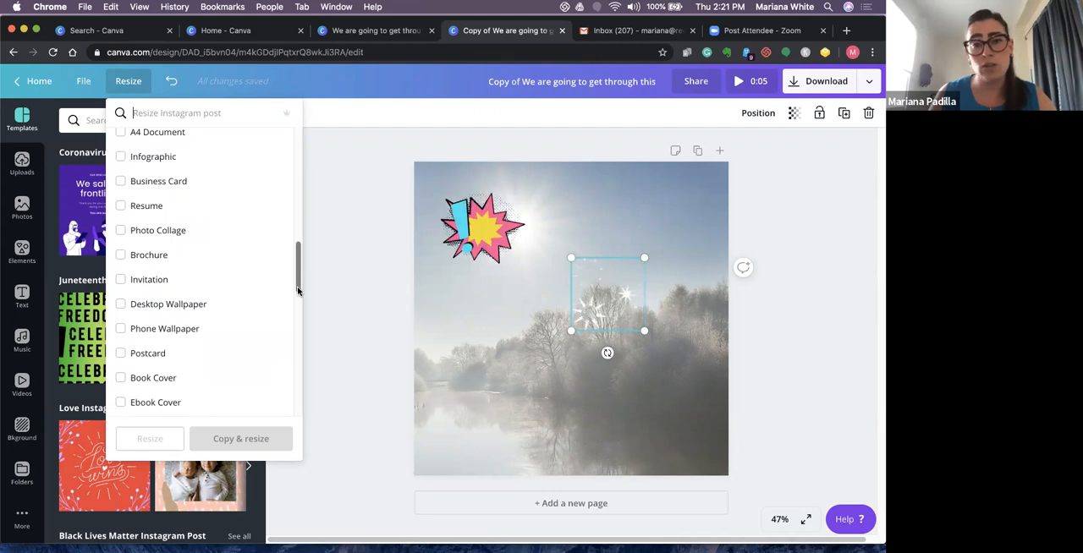
scroll(297, 286, up, 6)
scroll(288, 320, down, 9)
scroll(283, 356, down, 15)
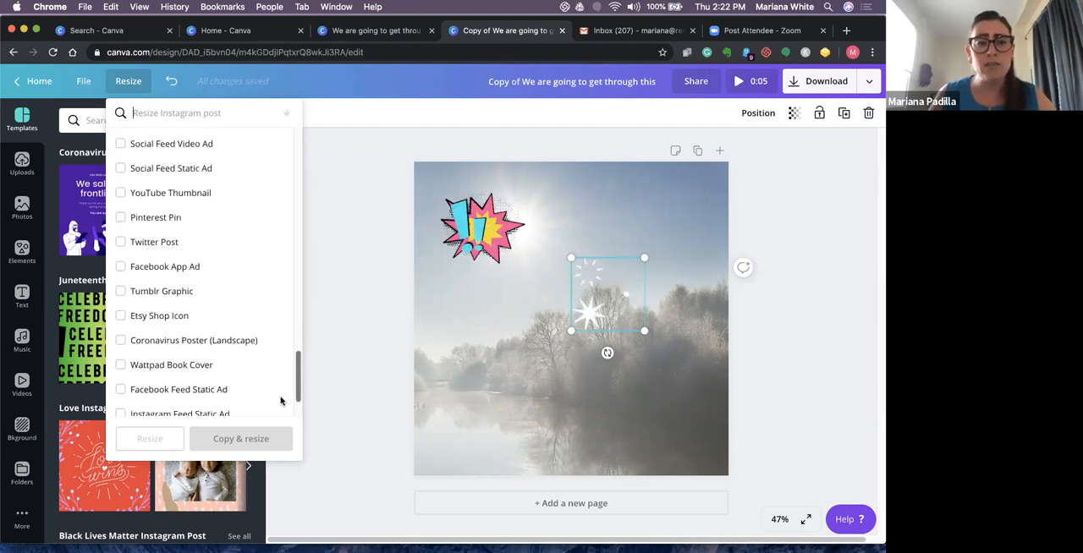
scroll(279, 398, up, 20)
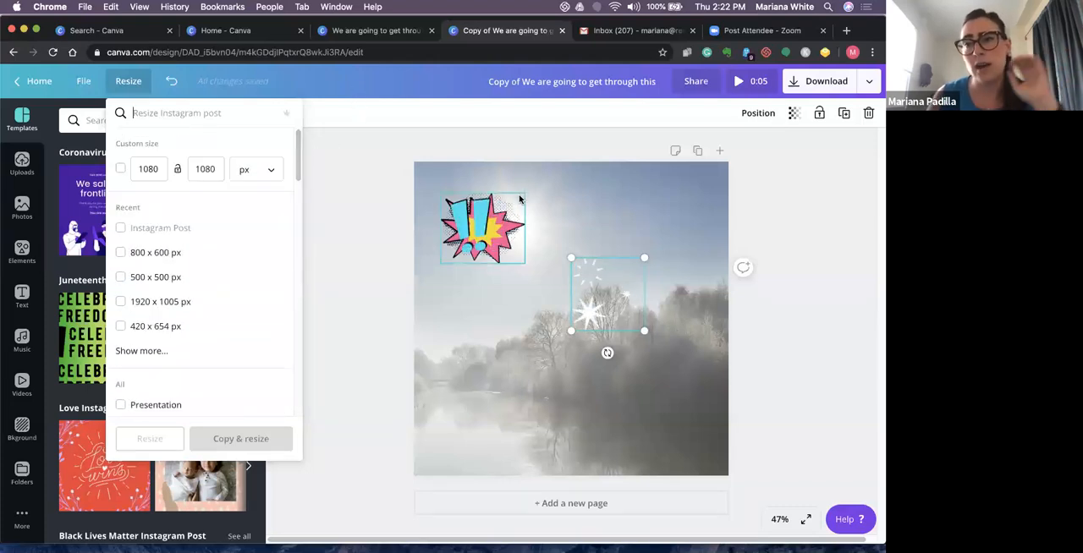
click(334, 306)
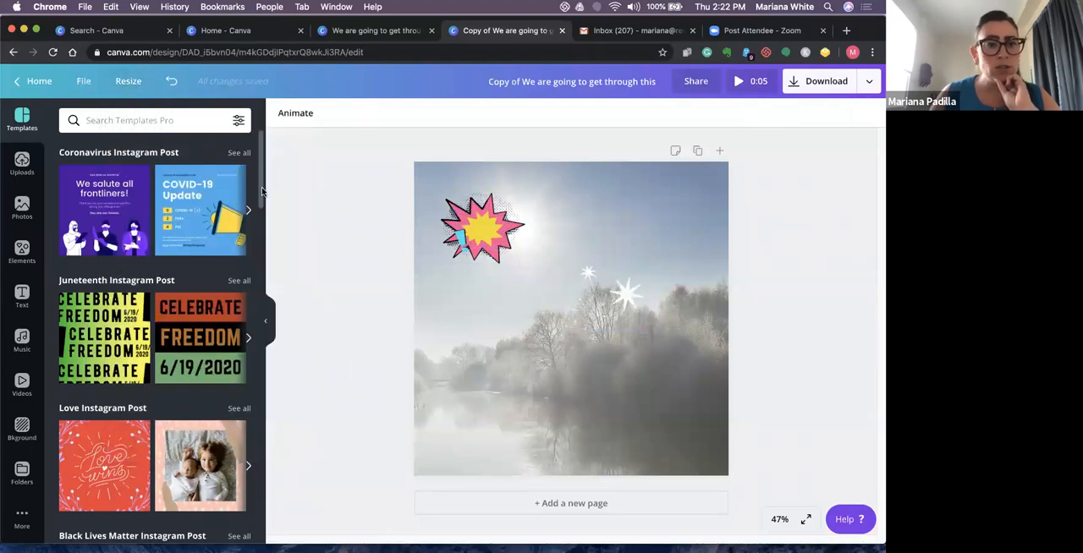
- Apply the COVID-19 Update template from the Coronavirus Instagram Post group and select its numbers, message and date in turn
scroll(191, 179, down, 1)
click(191, 179)
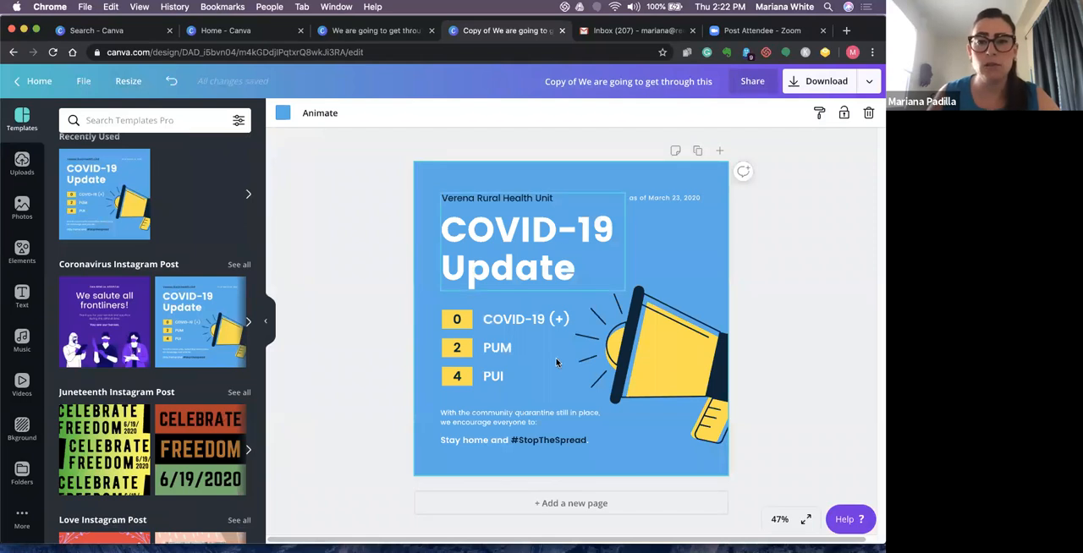
click(460, 325)
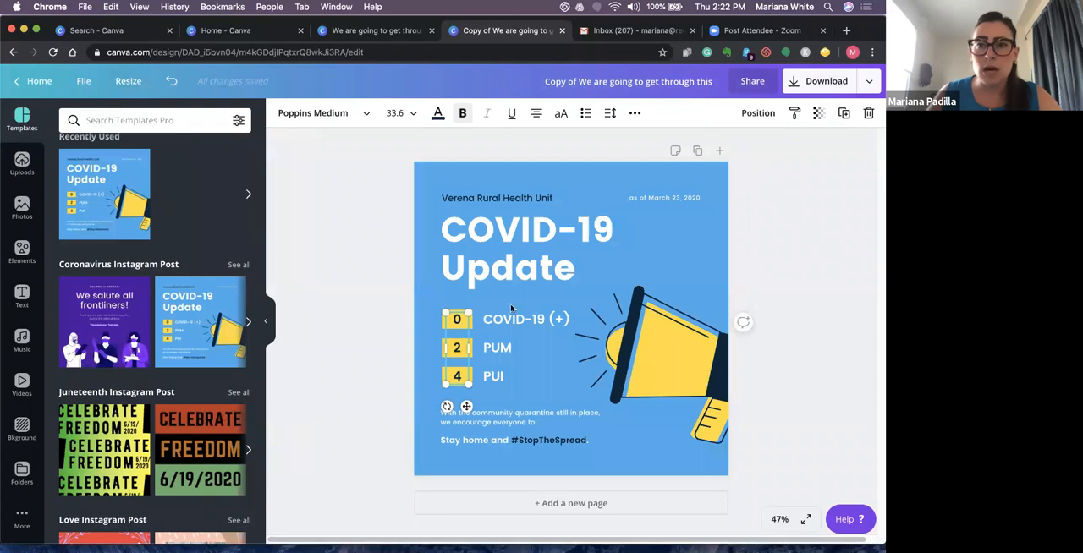
click(545, 418)
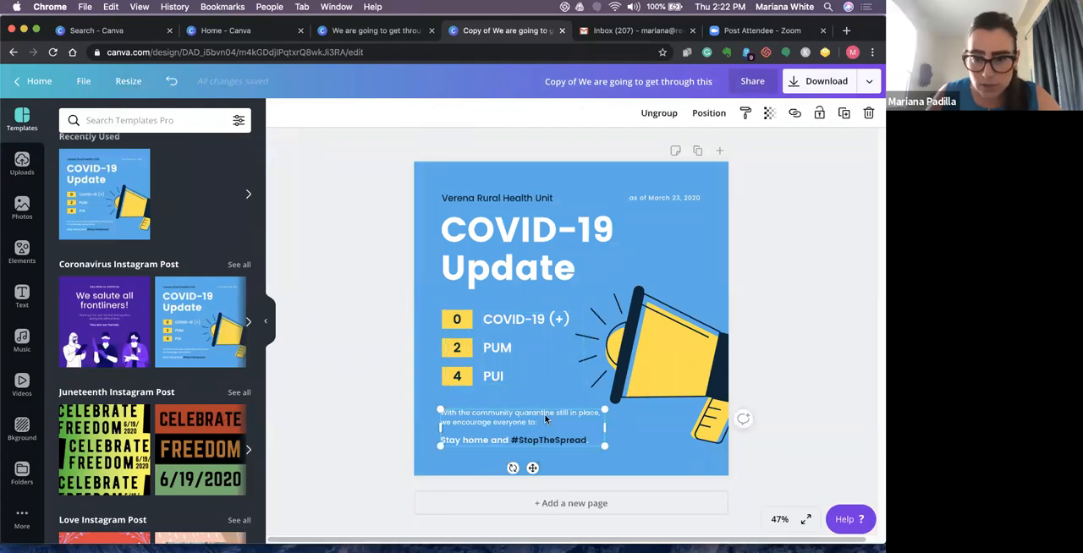
click(647, 364)
click(659, 196)
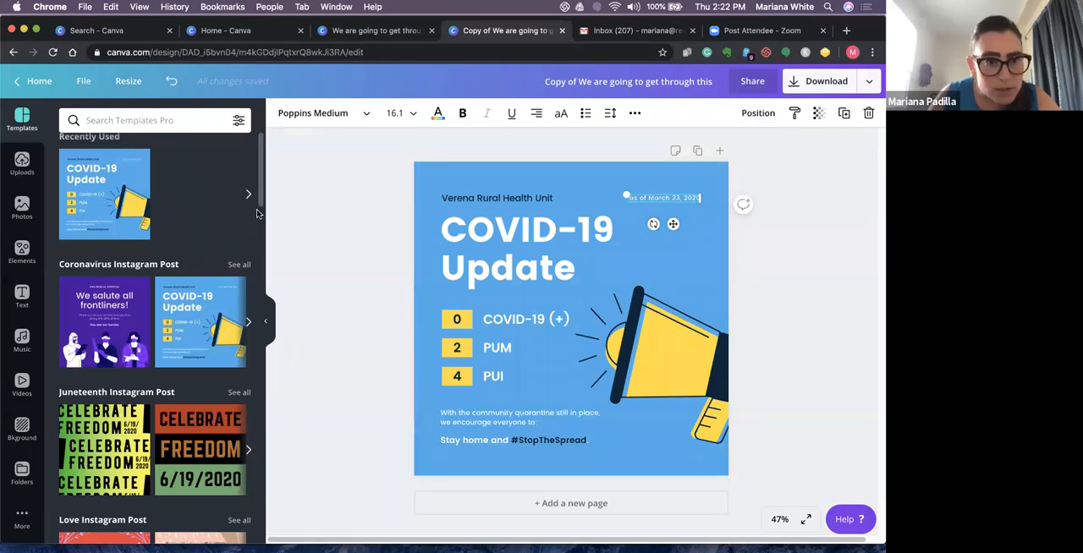
- Replace the page with the "We salute all frontliners!" template and select the headline, thank-you message and closing line in turn
click(113, 309)
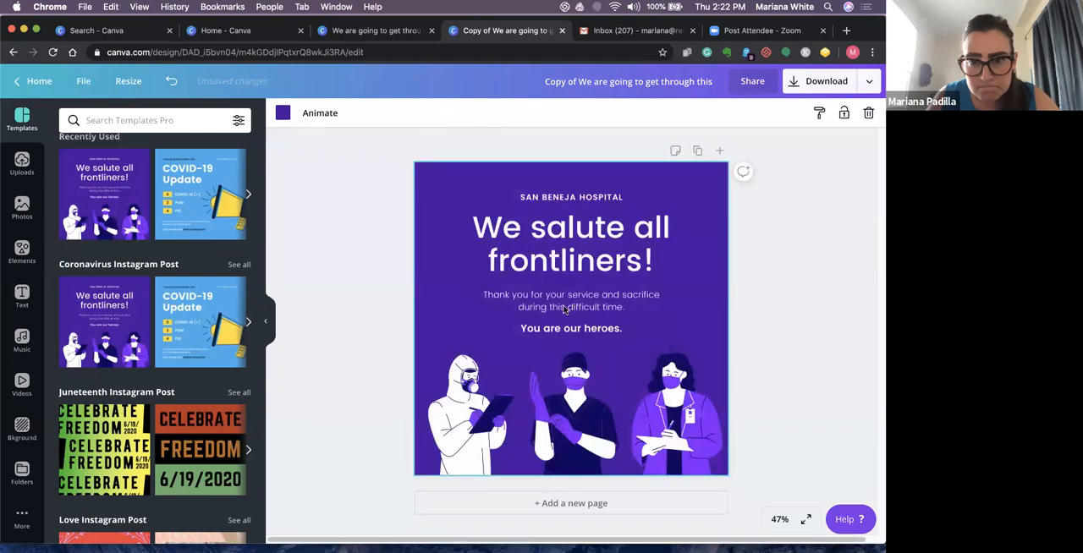
click(575, 252)
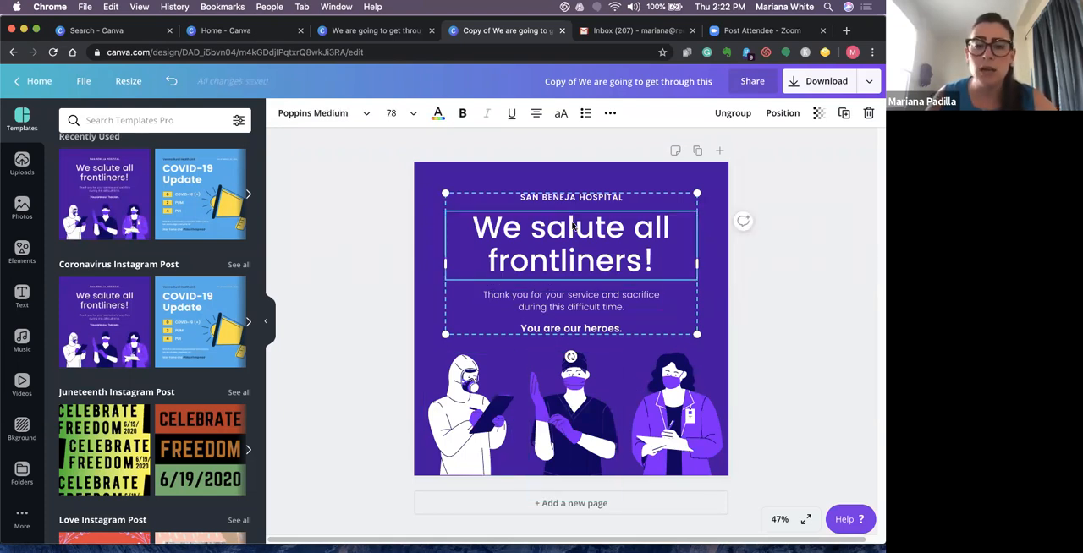
click(555, 310)
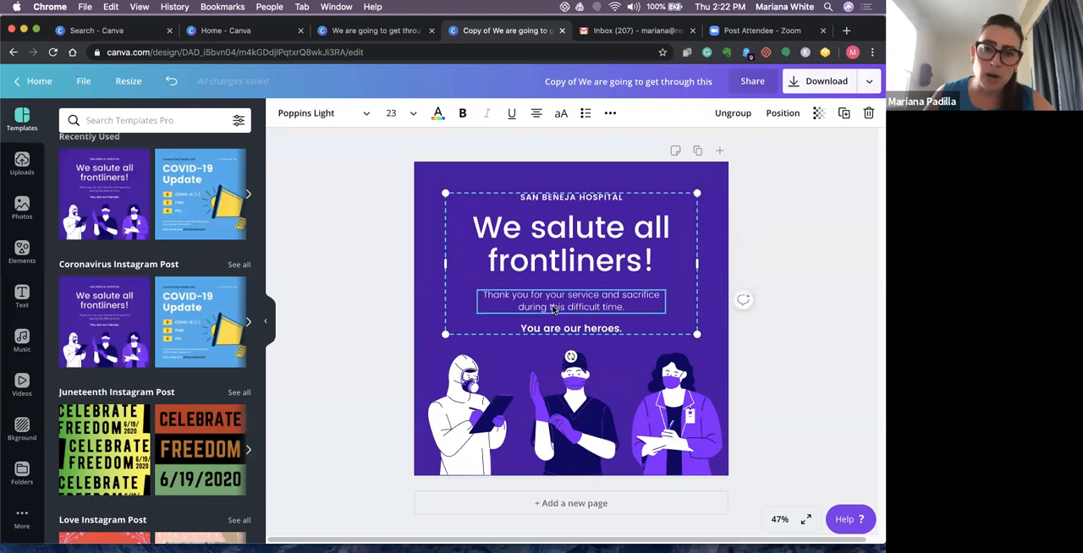
click(544, 330)
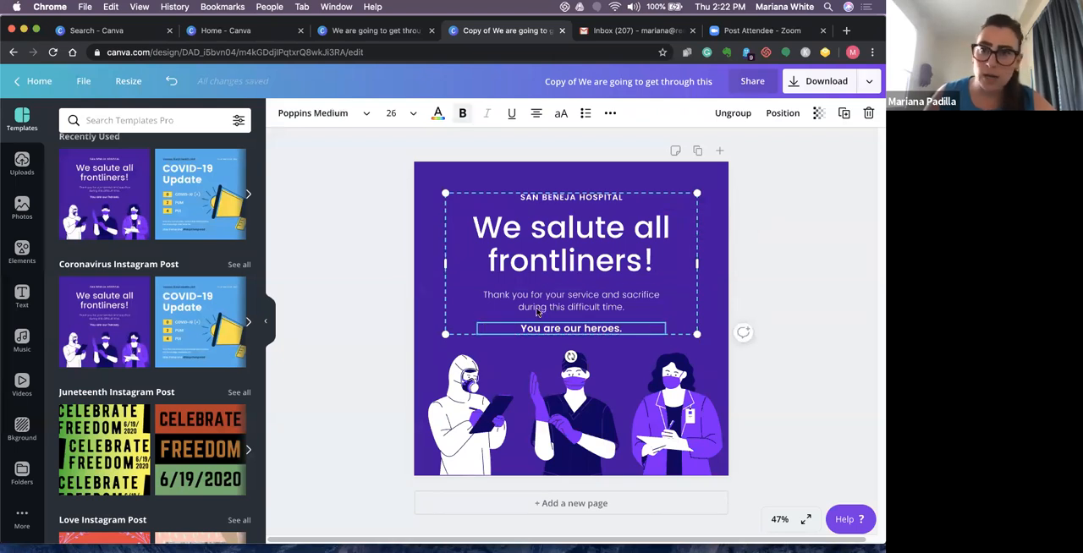
- Ungroup the template's text block, try regrouping and ungrouping it again, and select the text lines individually
click(733, 114)
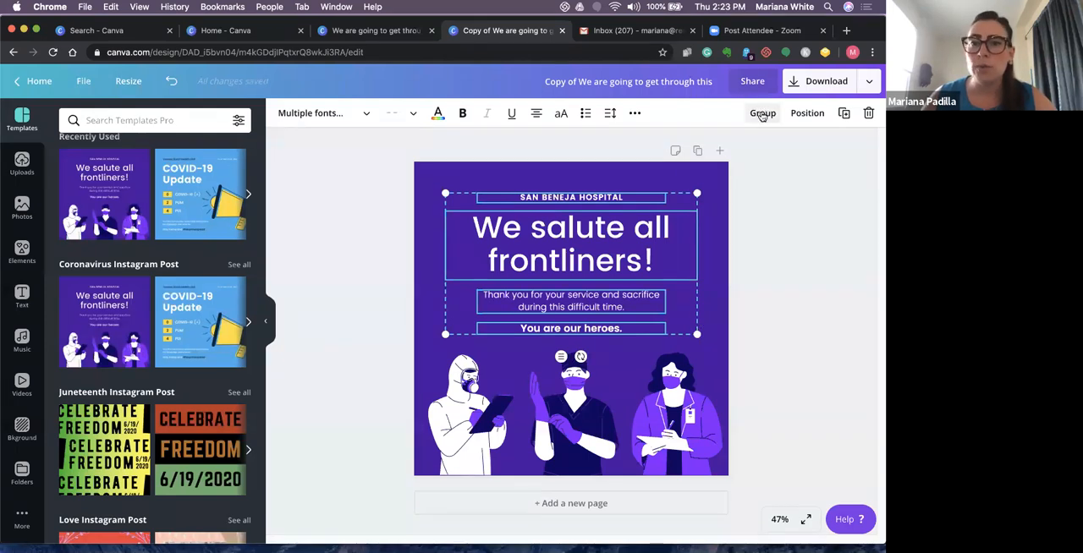
click(762, 115)
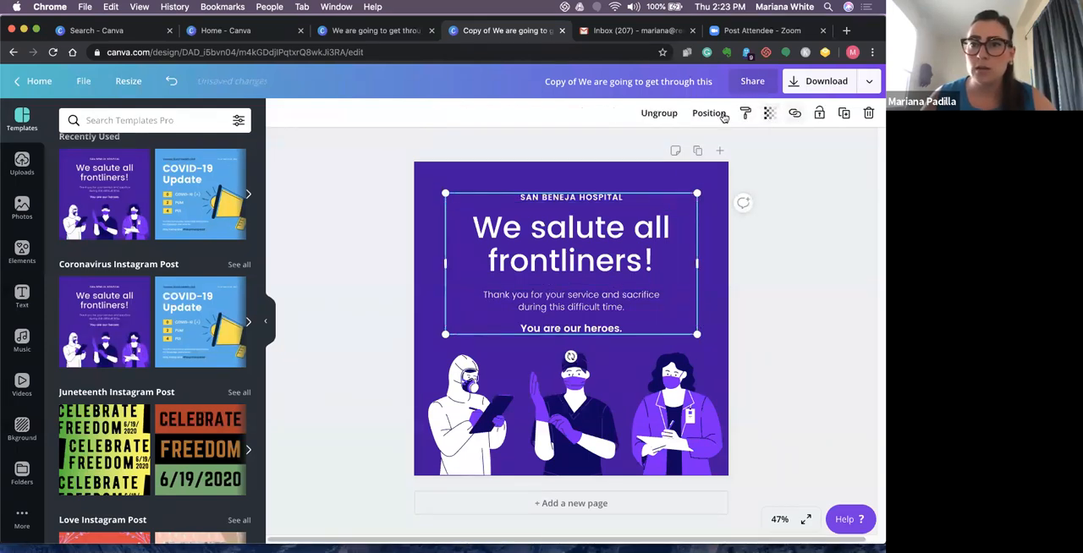
click(669, 113)
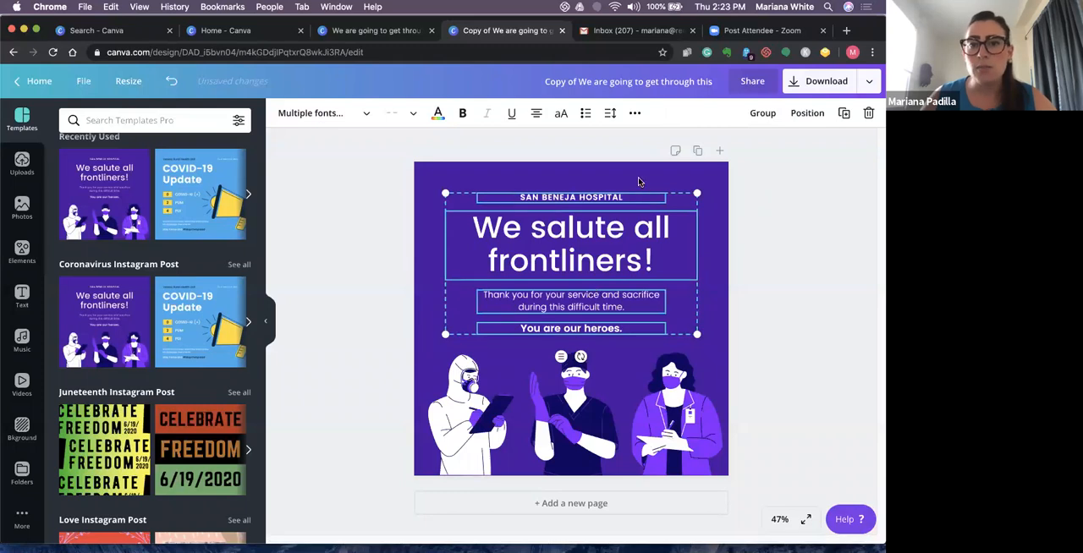
click(639, 182)
click(590, 228)
click(584, 199)
click(571, 250)
click(572, 302)
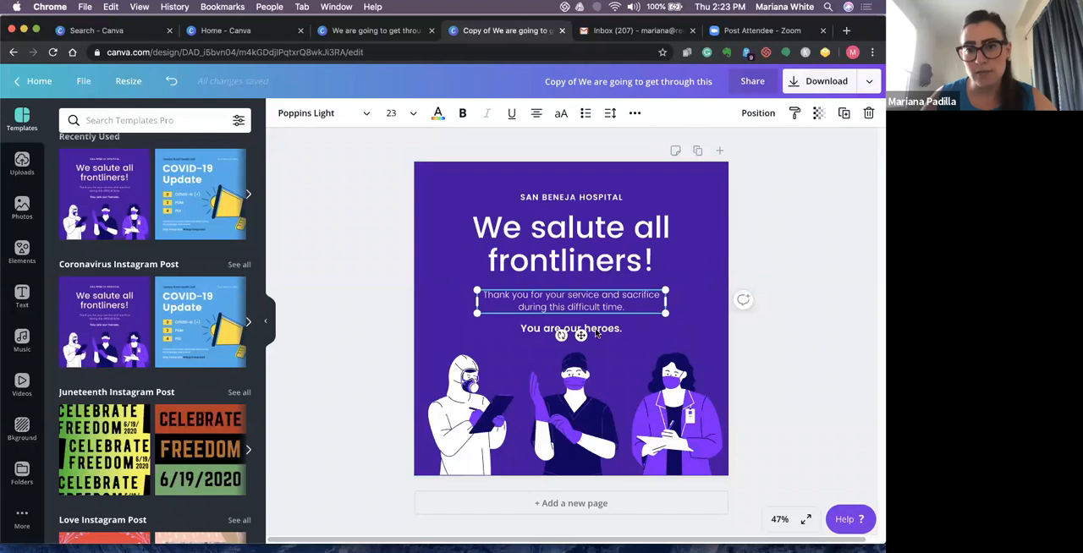
click(596, 330)
click(592, 198)
click(601, 322)
click(598, 312)
- Rotate the "You are our heroes." line to slant upward and move it to the page's upper-left corner
click(602, 332)
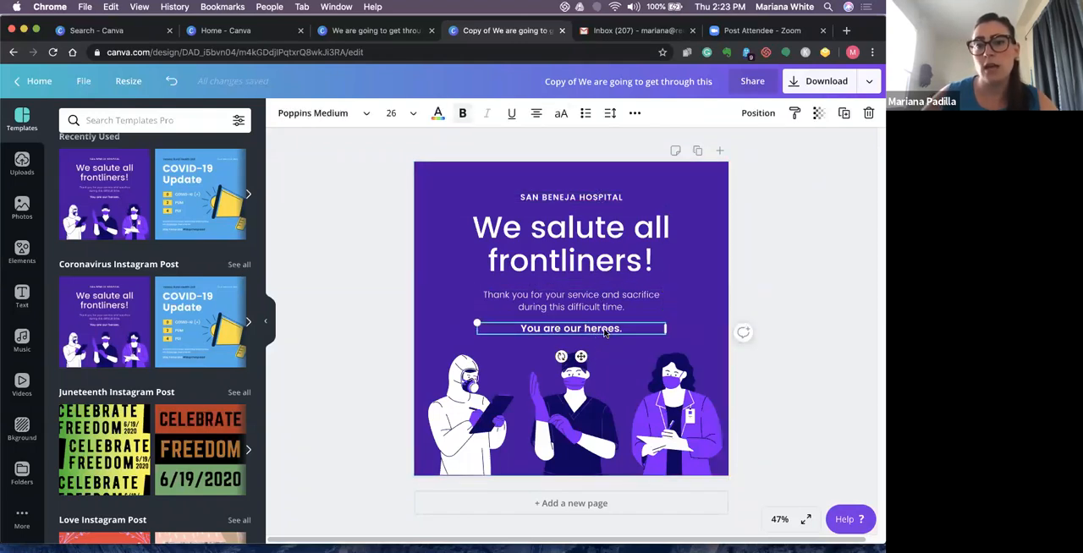
drag(561, 356, 584, 376)
drag(575, 316, 471, 189)
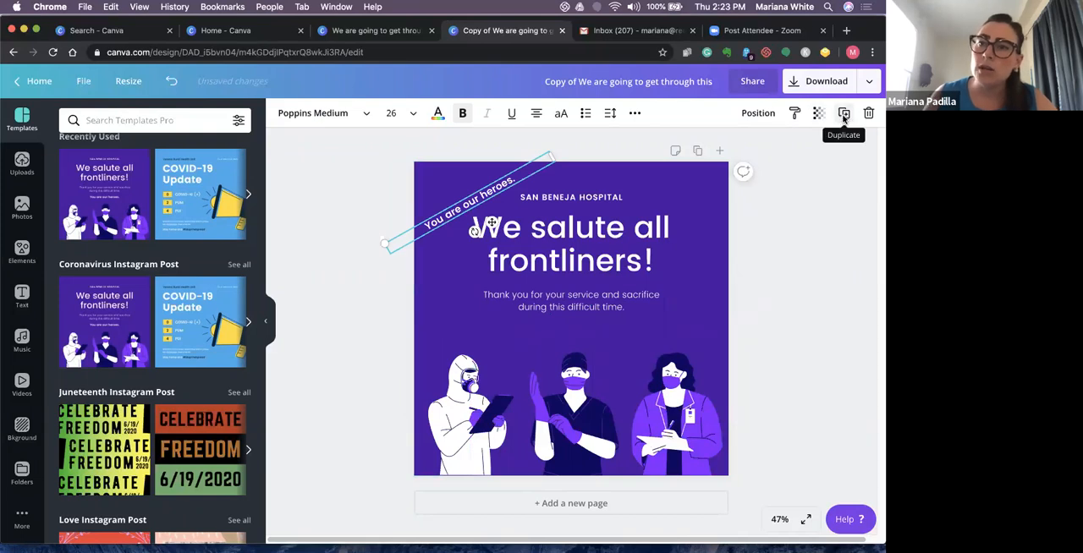
- Duplicate the illustration of the woman in the purple coat and place the copy above the figure in the white suit
click(648, 259)
click(687, 422)
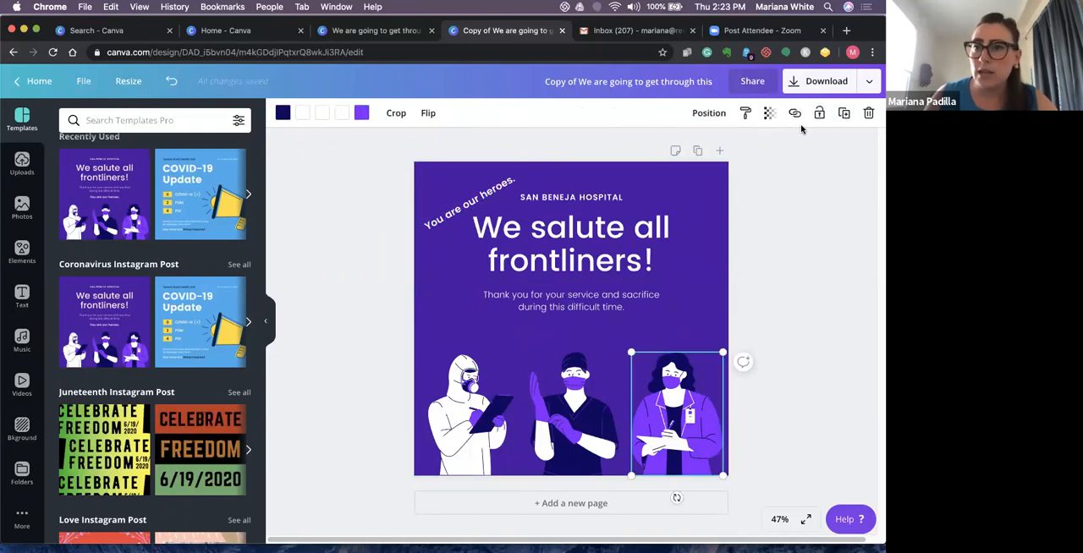
click(844, 113)
drag(668, 427, 458, 337)
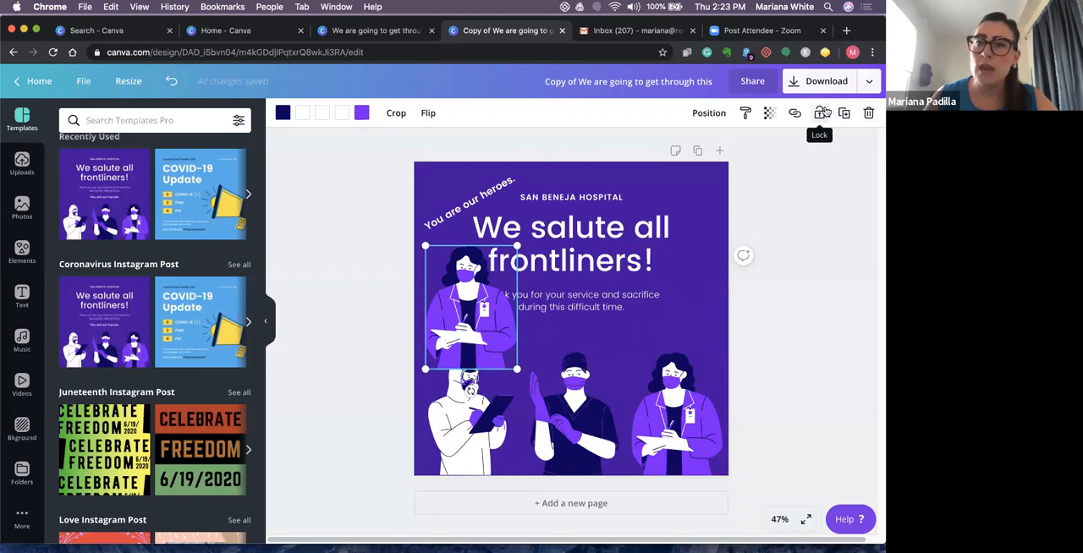
- Shrink the thank-you message to size 17.7 and move it lower, centred above the middle figure
drag(626, 303, 670, 303)
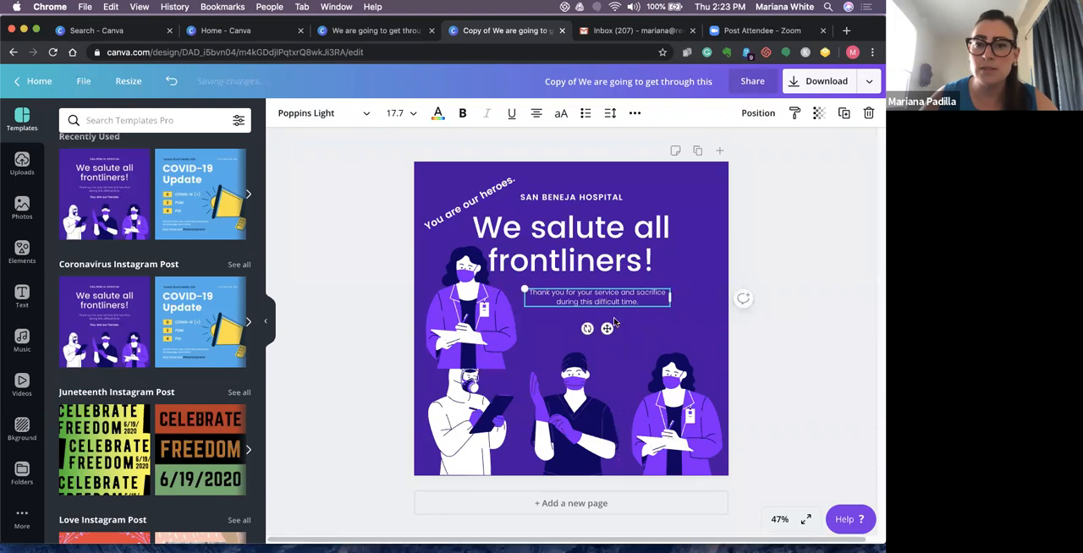
drag(607, 329, 586, 348)
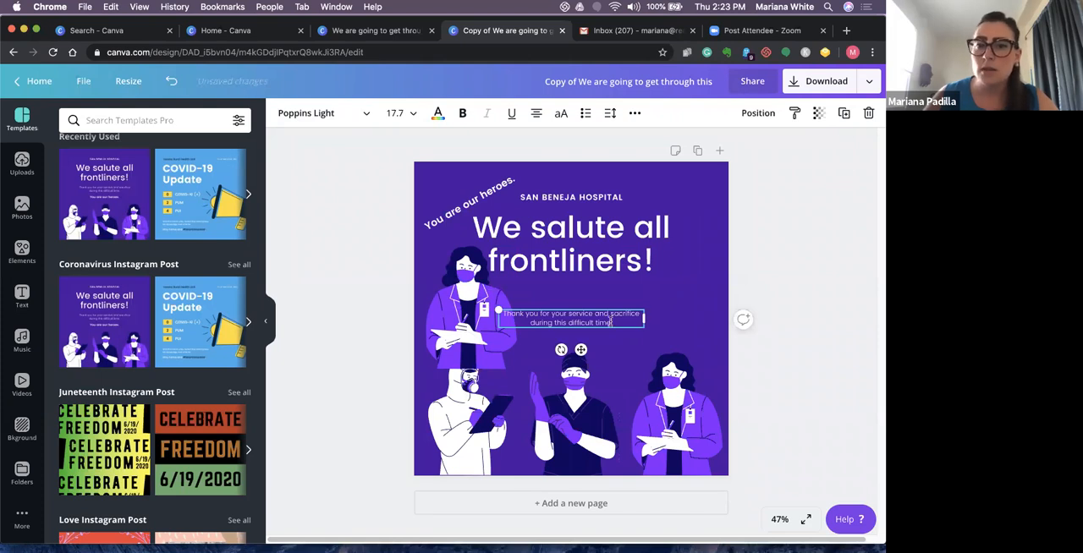
click(673, 288)
click(614, 321)
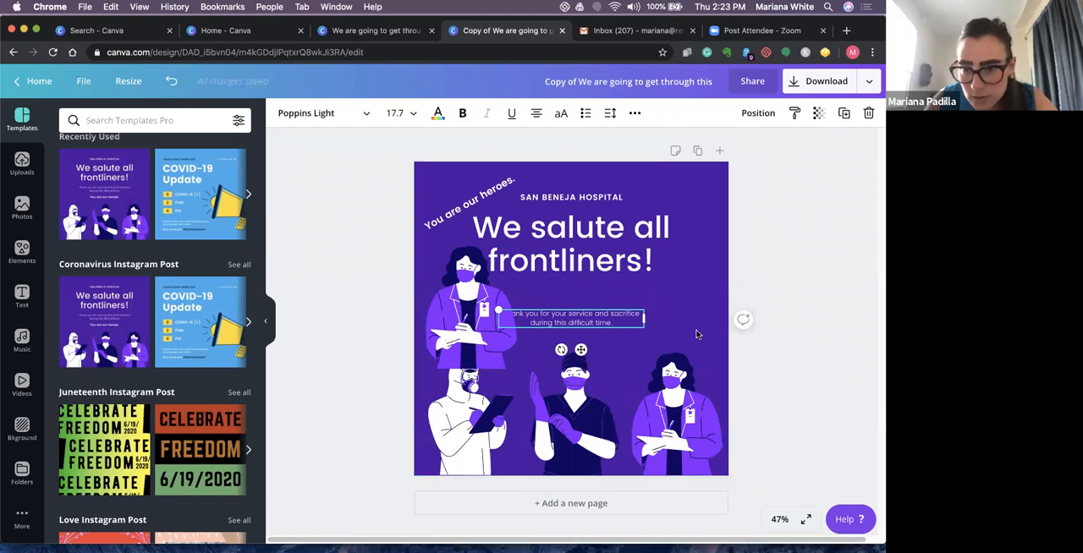
- Lock the page's purple background, and select the thank-you message and the copied woman illustration in turn
click(671, 290)
click(569, 348)
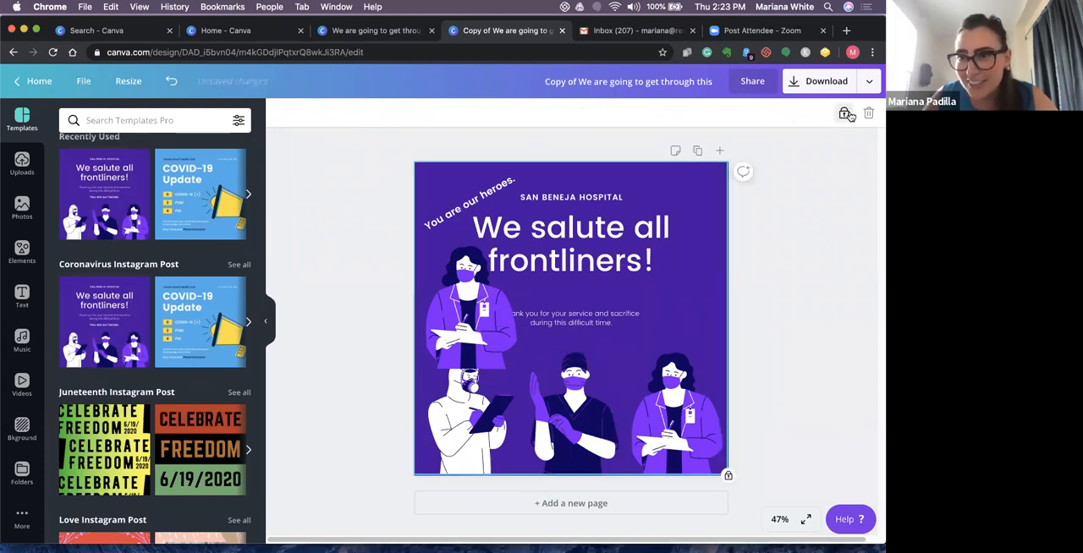
click(610, 319)
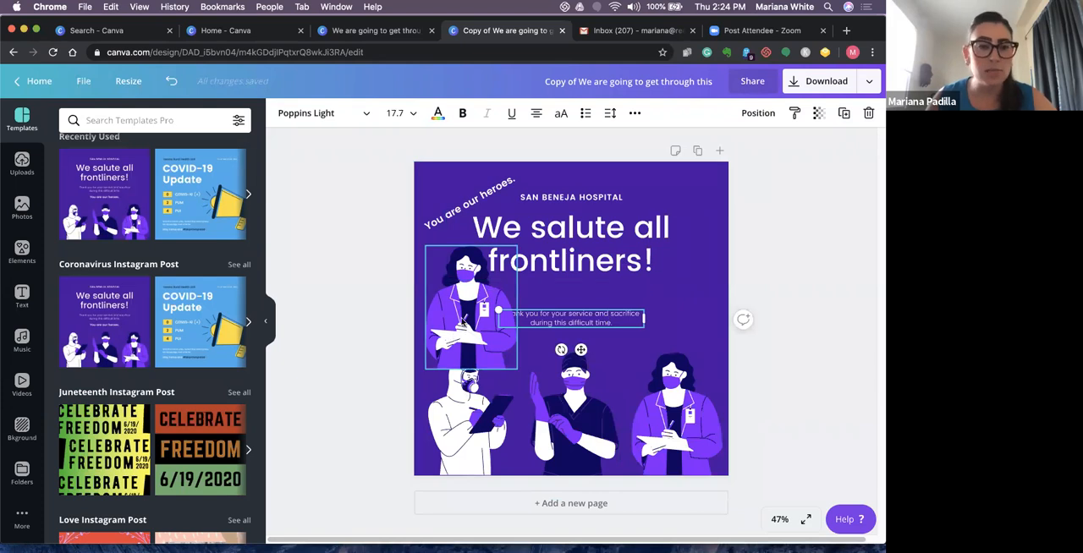
click(471, 308)
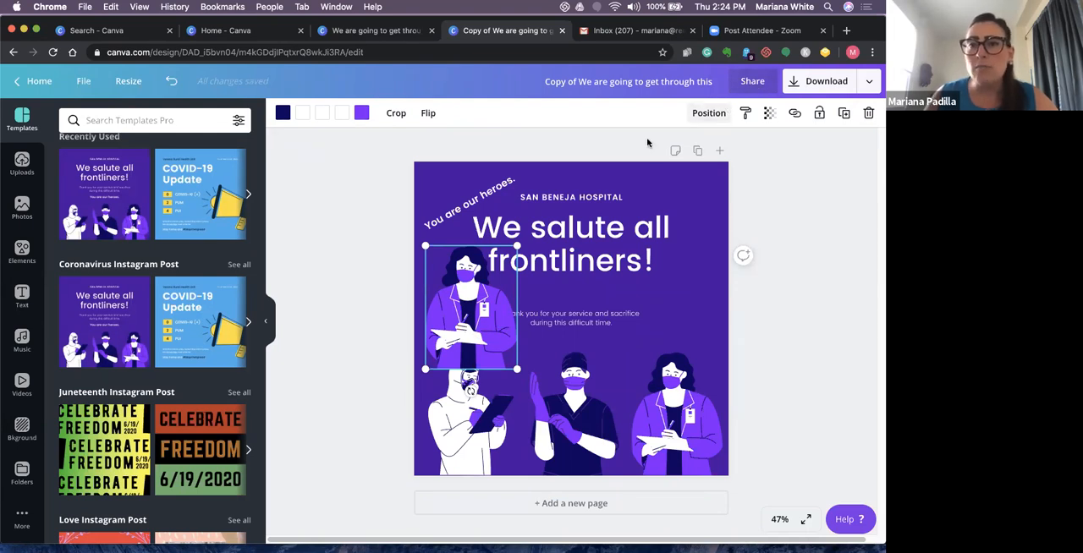
- Duplicate the edited "We salute all frontliners!" page
click(697, 151)
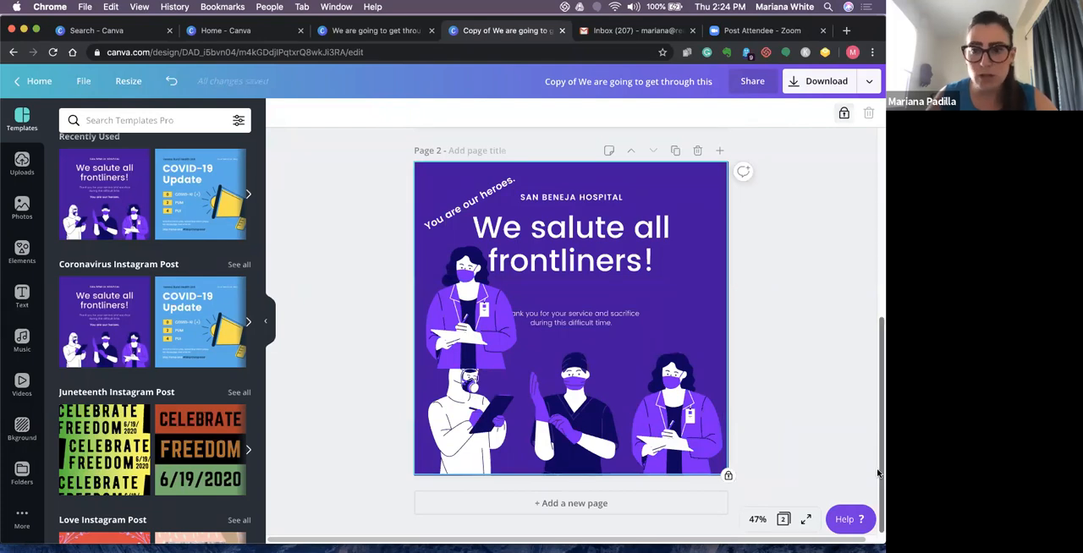
mouse_move(879, 461)
mouse_down()
mouse_move(878, 448)
mouse_move(878, 465)
mouse_up()
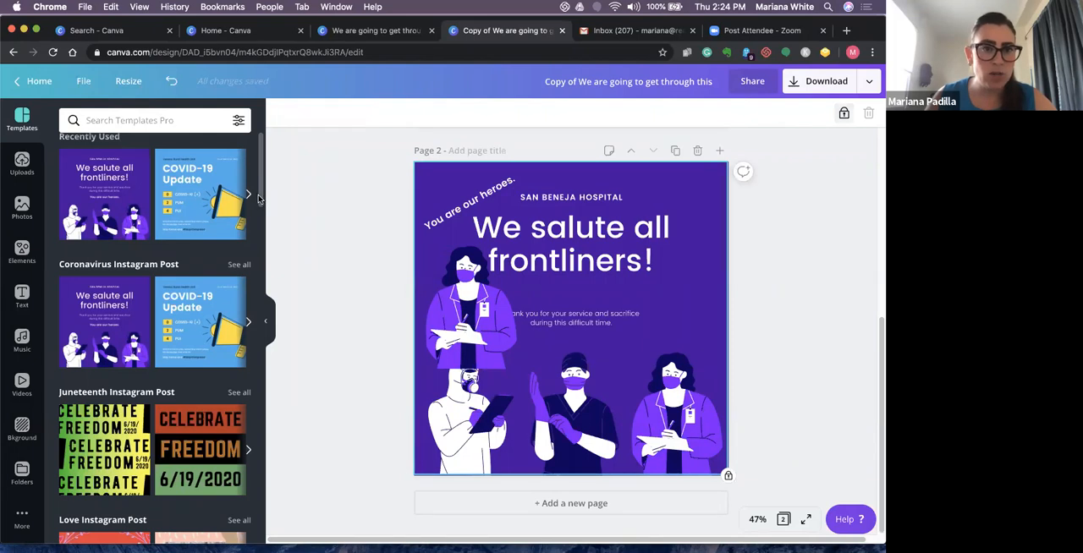
drag(259, 198, 259, 159)
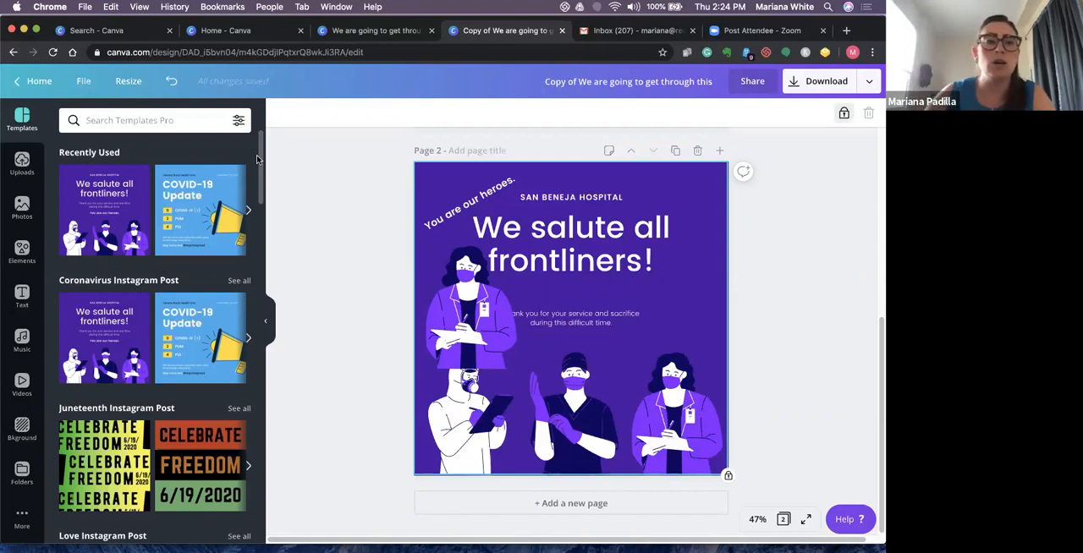
- Leave the frontliners design and look through the thumbnails in the full list of saved designs
click(39, 85)
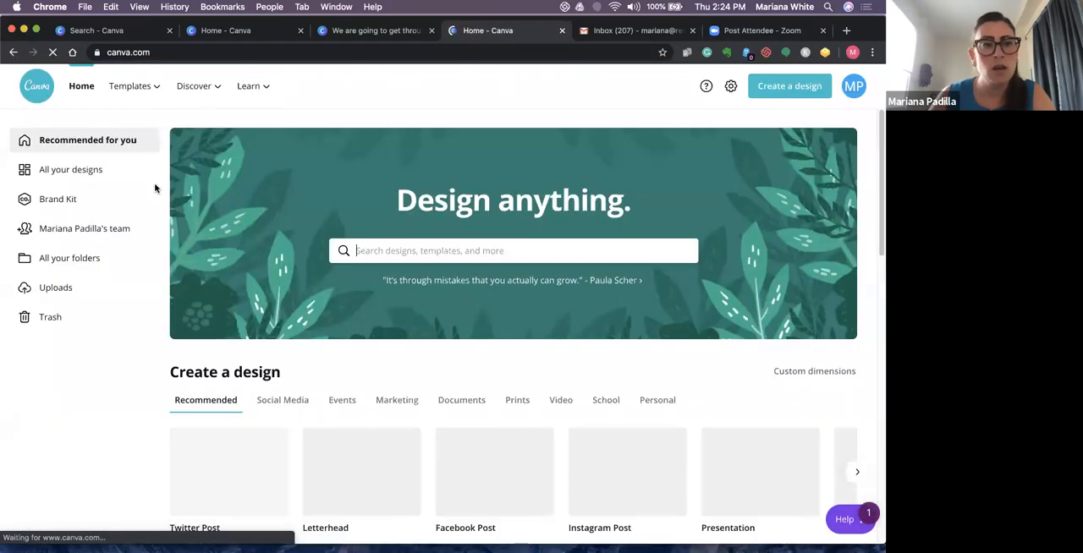
click(75, 171)
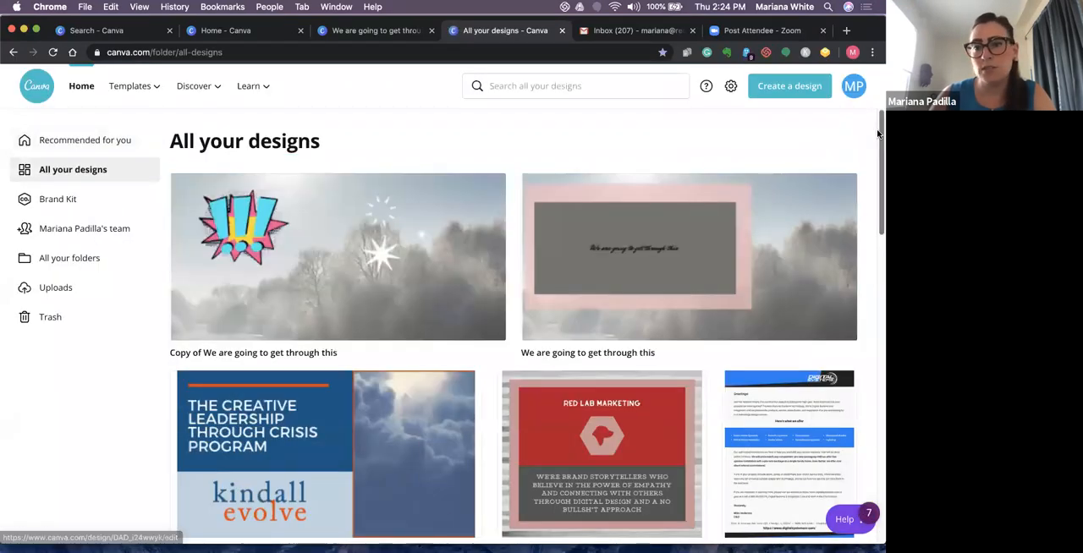
scroll(879, 156, down, 1)
scroll(879, 161, down, 2)
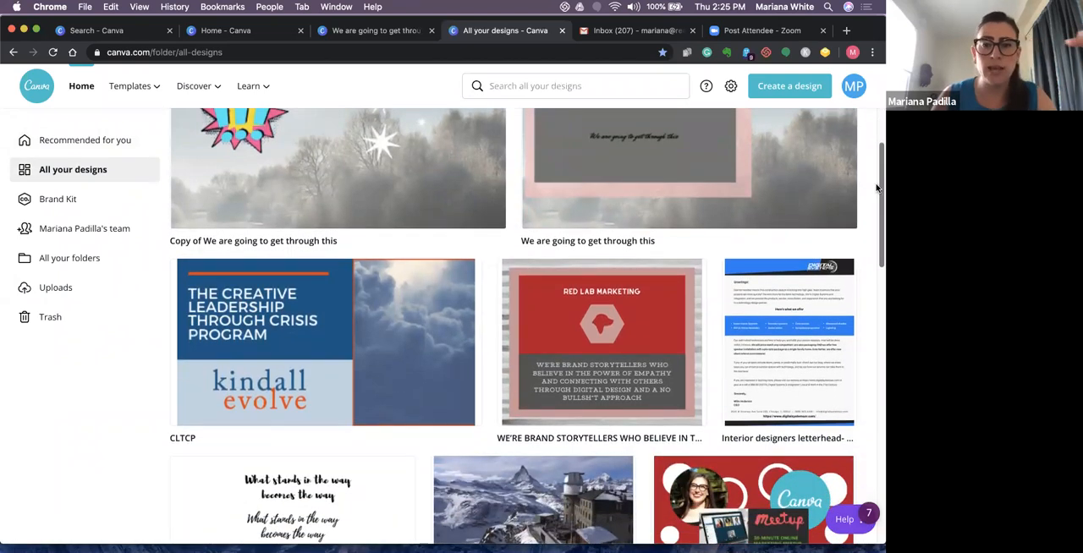
scroll(877, 193, down, 2)
scroll(877, 197, down, 1)
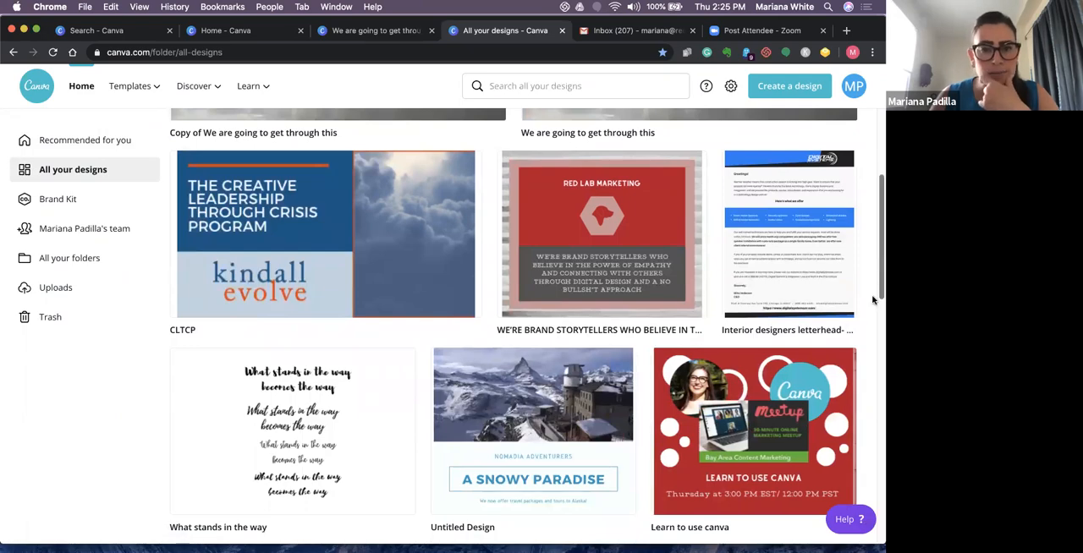
scroll(854, 338, down, 5)
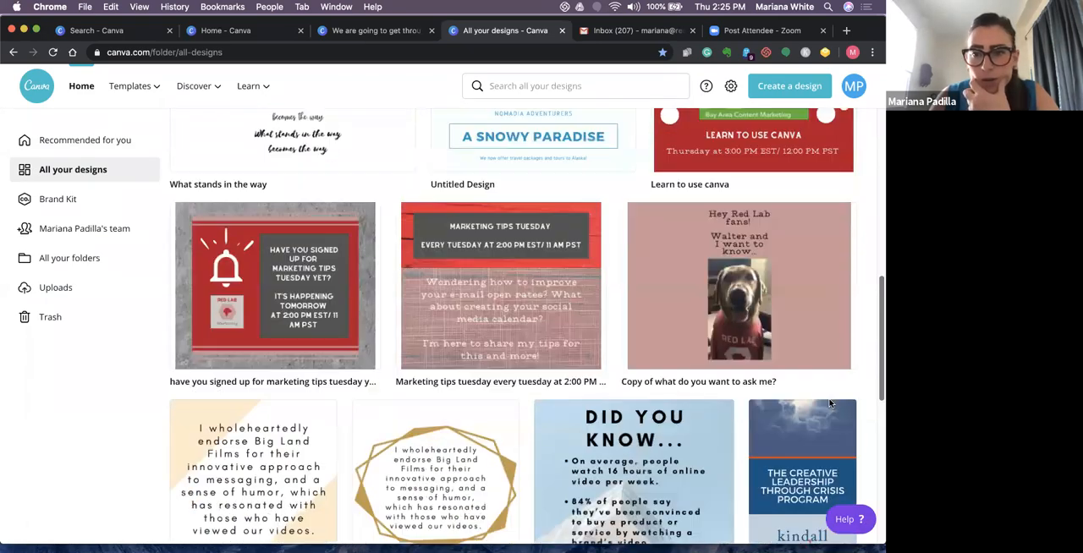
scroll(830, 403, down, 10)
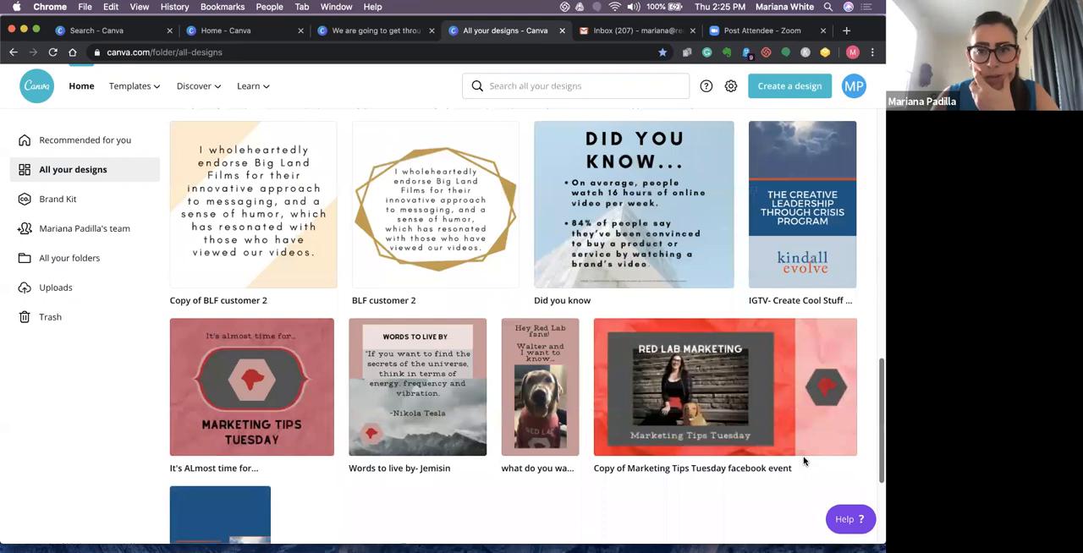
scroll(804, 461, down, 5)
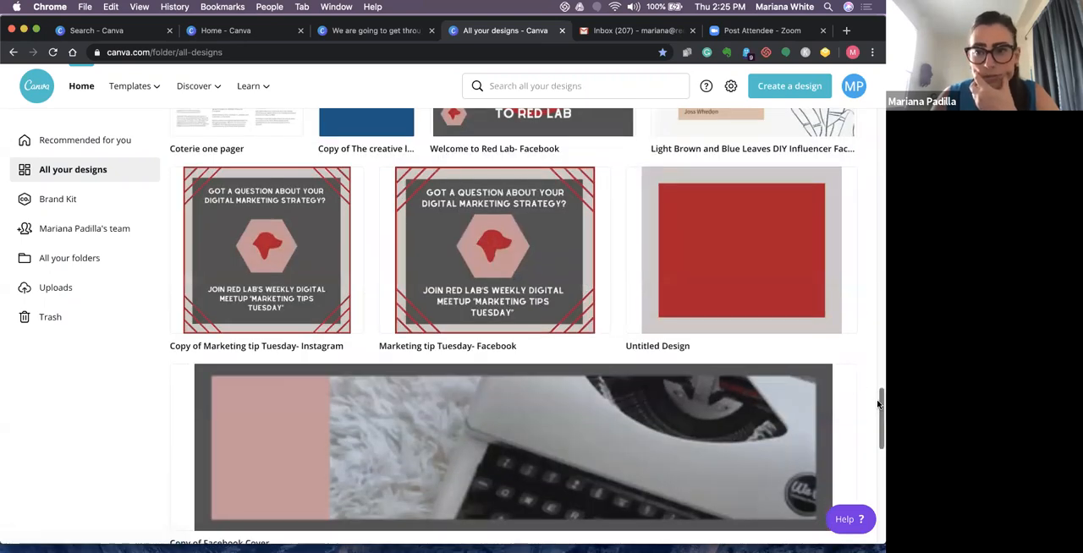
- Find the "IGTV- Create Cool Stuff FINAL" design among the saved designs and open it
scroll(878, 372, up, 12)
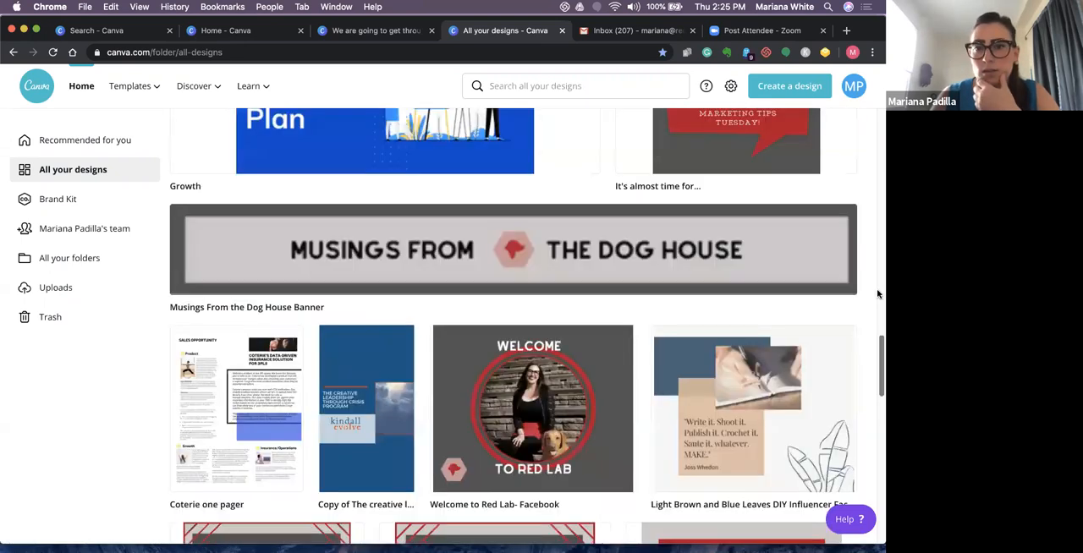
scroll(878, 248, up, 2)
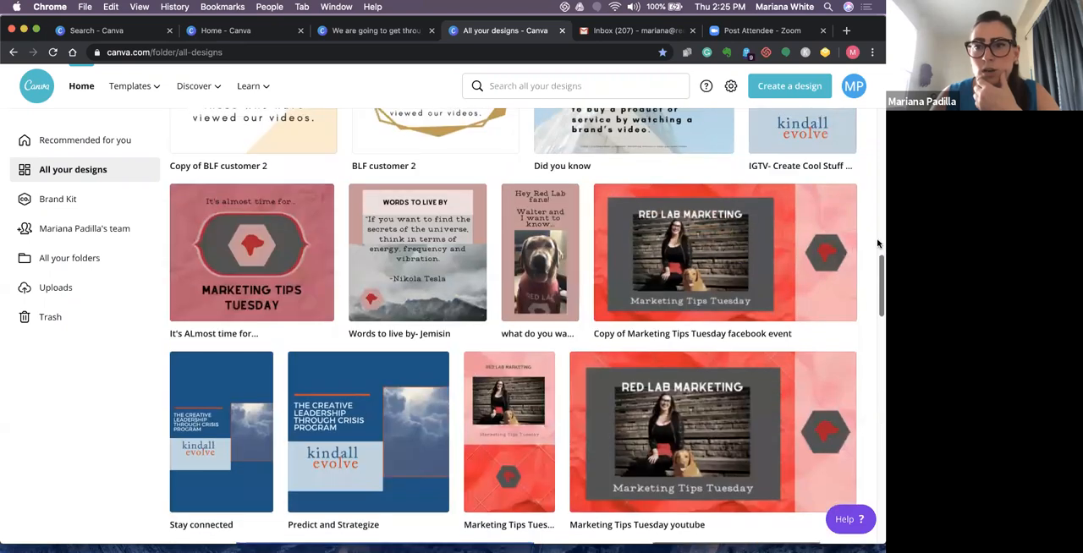
scroll(834, 240, up, 3)
click(834, 240)
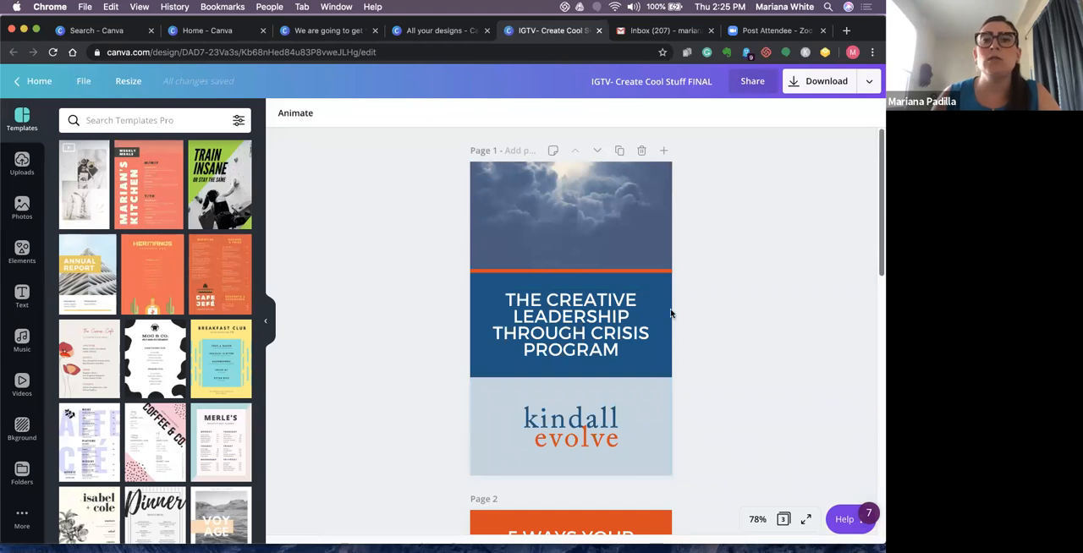
- Examine the three pages of the IGTV design from the title page to the closing page, ending back on page 1
drag(878, 283, 872, 317)
scroll(866, 342, down, 3)
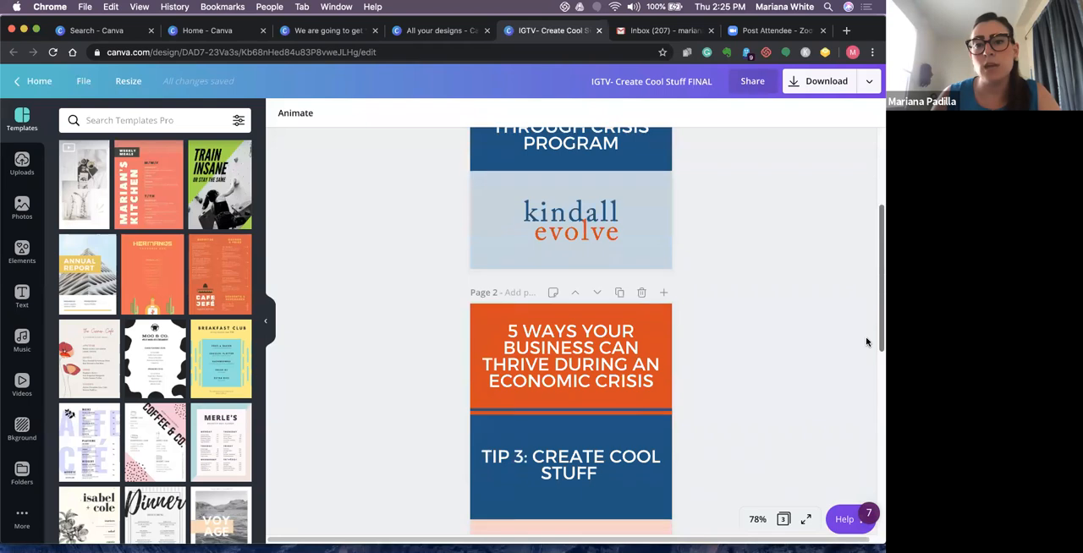
scroll(855, 377, down, 1)
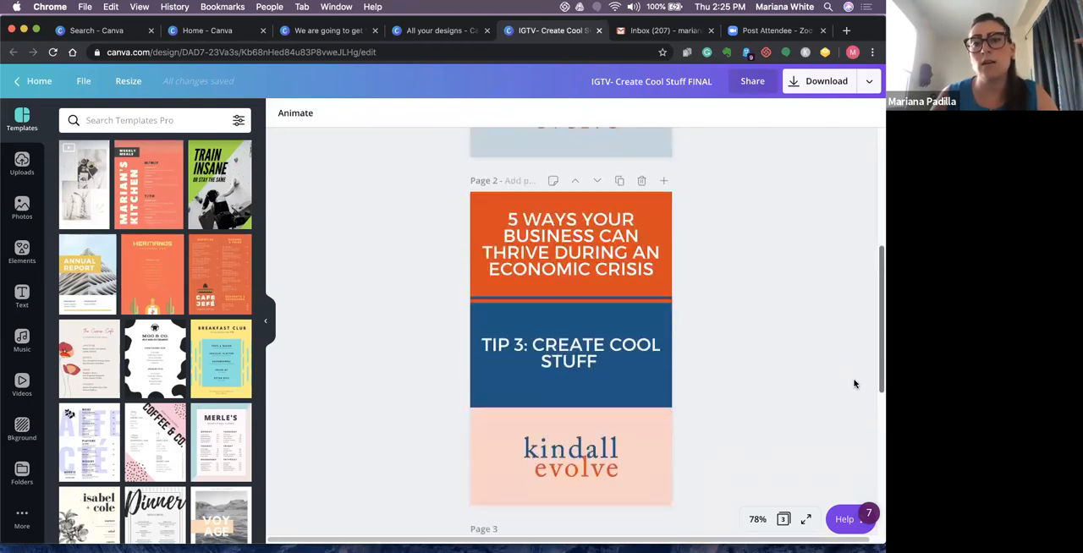
scroll(837, 434, down, 3)
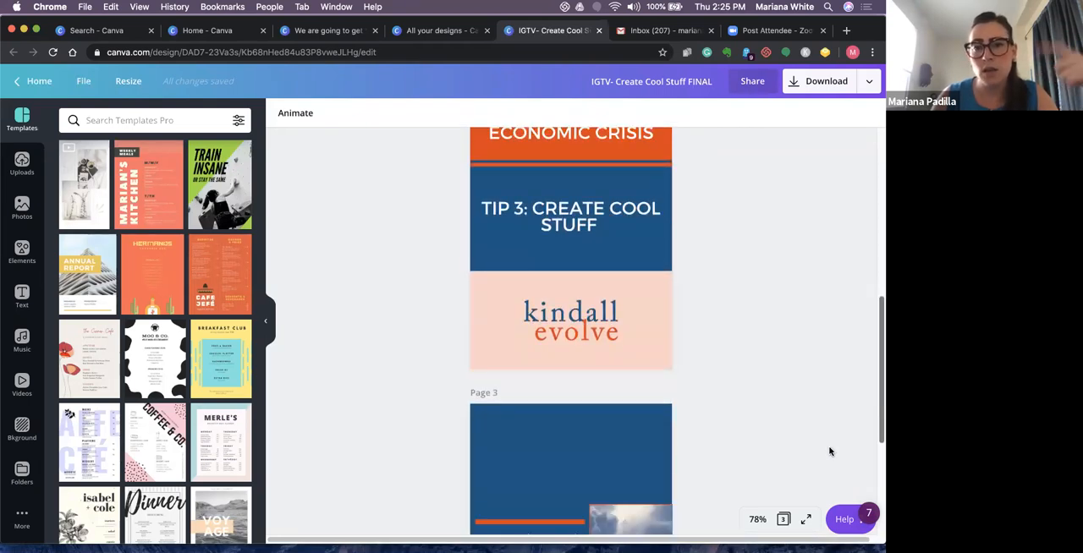
scroll(830, 453, down, 4)
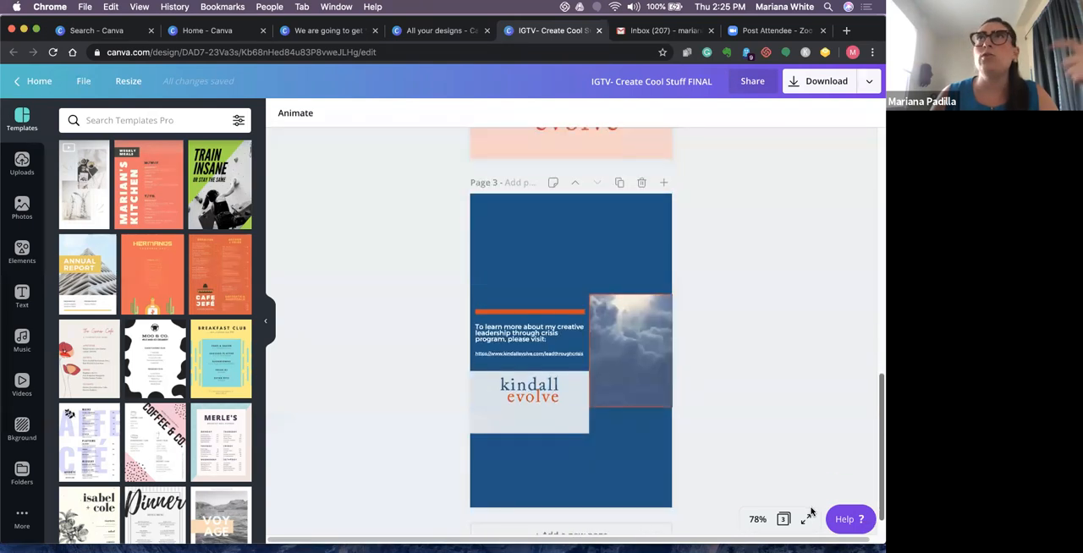
scroll(836, 411, up, 6)
drag(876, 265, 878, 141)
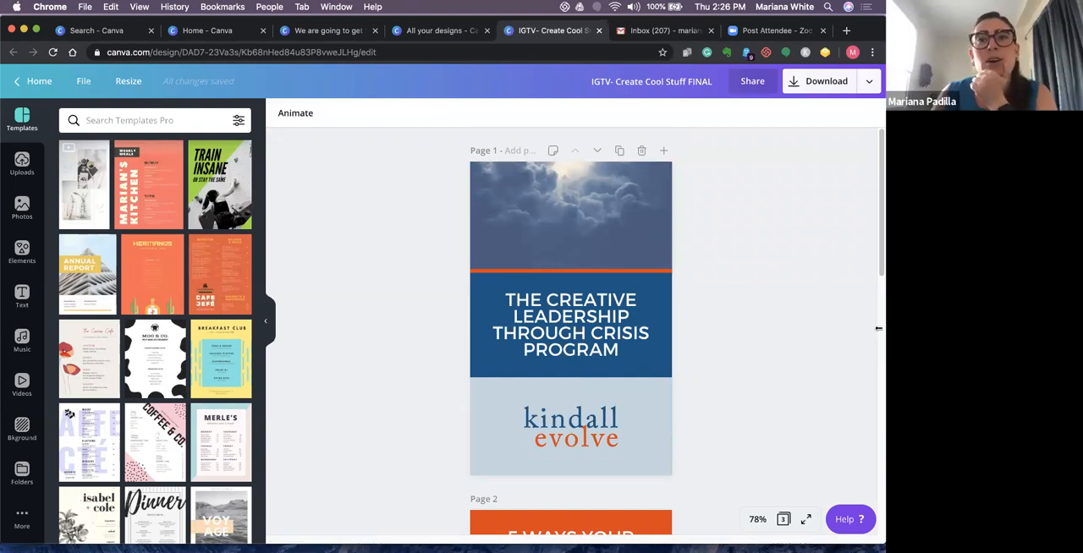
drag(880, 227, 858, 183)
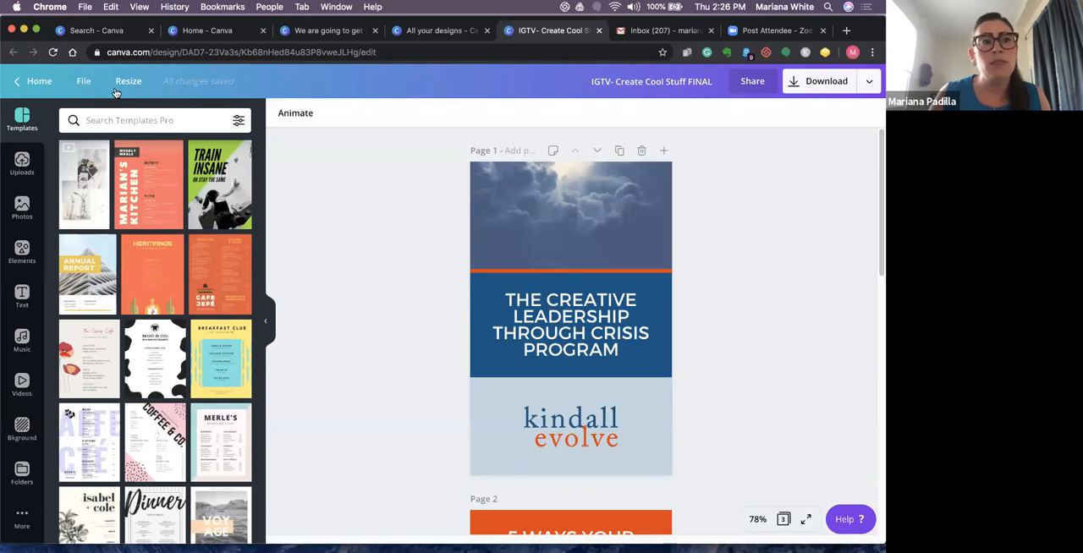
- Return to the home page and open the recent "WE'RE BRAND STORYTELLERS" Red Lab Marketing design
click(31, 83)
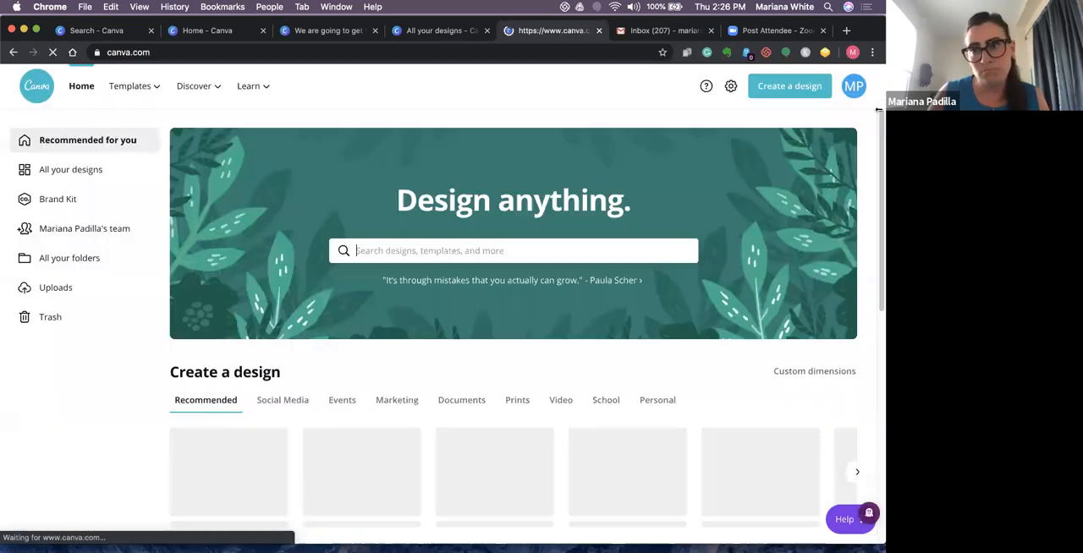
scroll(852, 228, down, 5)
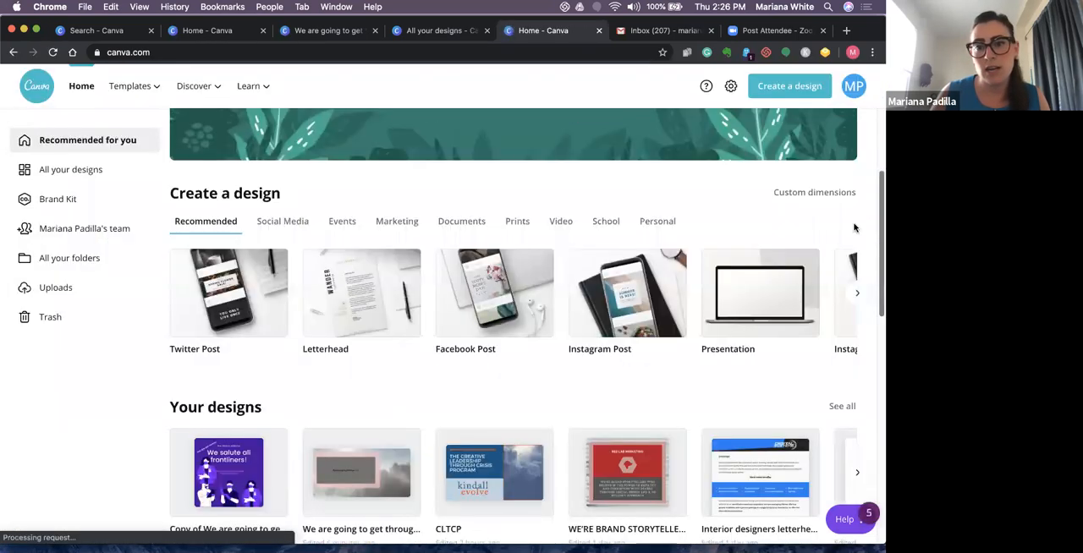
click(619, 328)
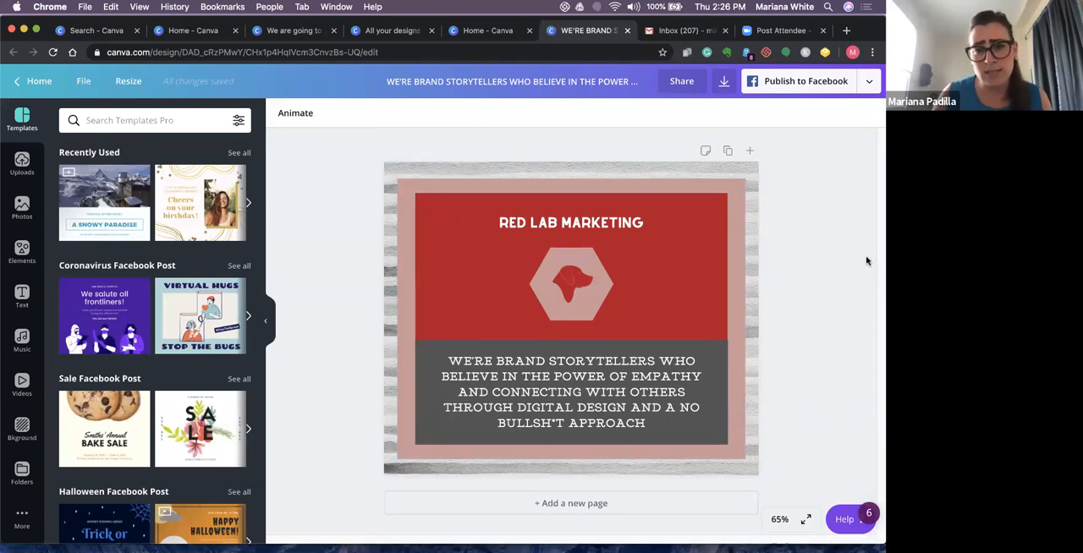
- Go back to the list of all designs and open "Copy of We are going to get through this"
click(39, 81)
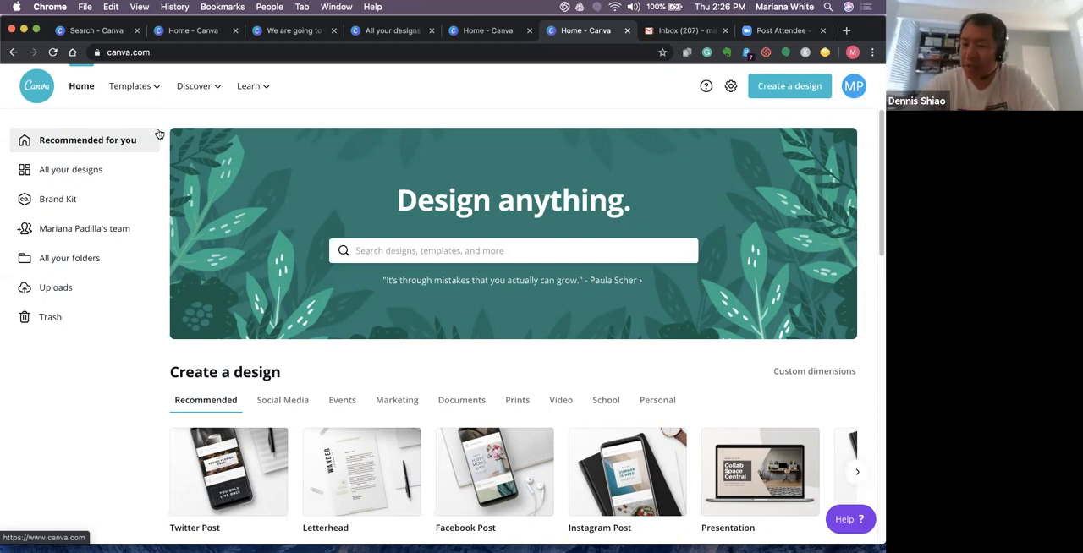
click(93, 169)
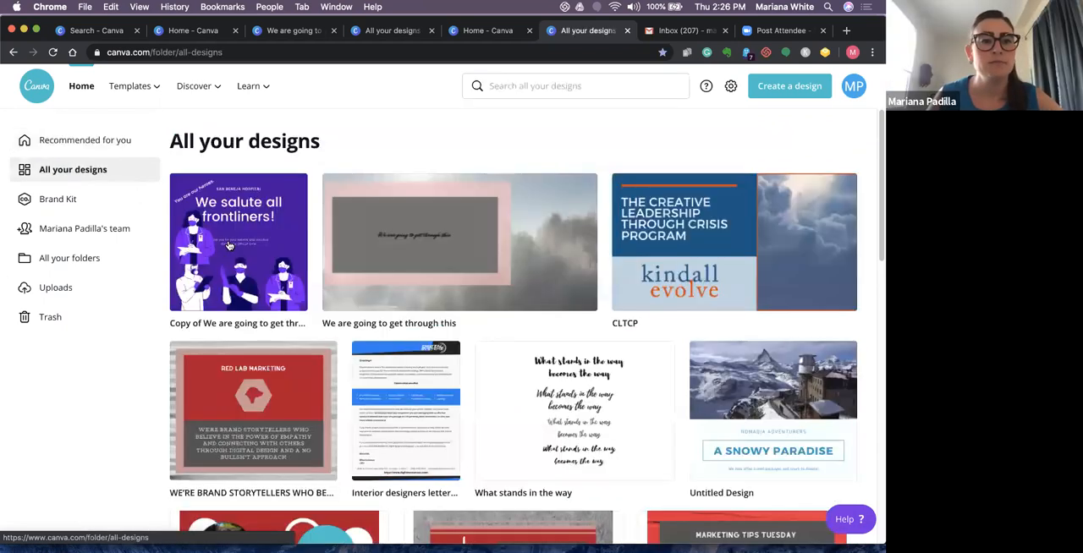
click(228, 245)
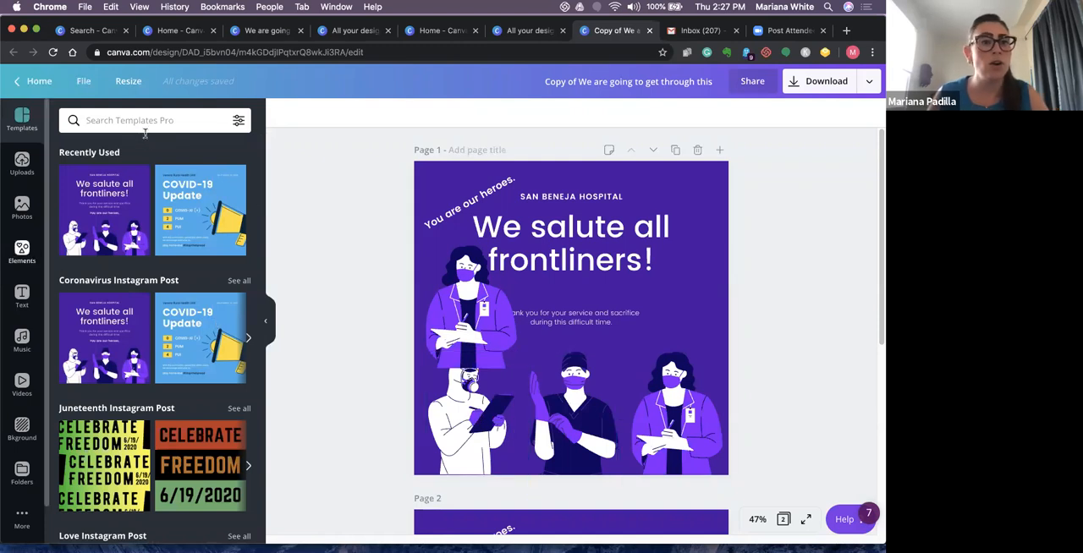
- Search the elements library for "nurse" and look through the available illustrations
click(22, 251)
text(nurse)
key(Return)
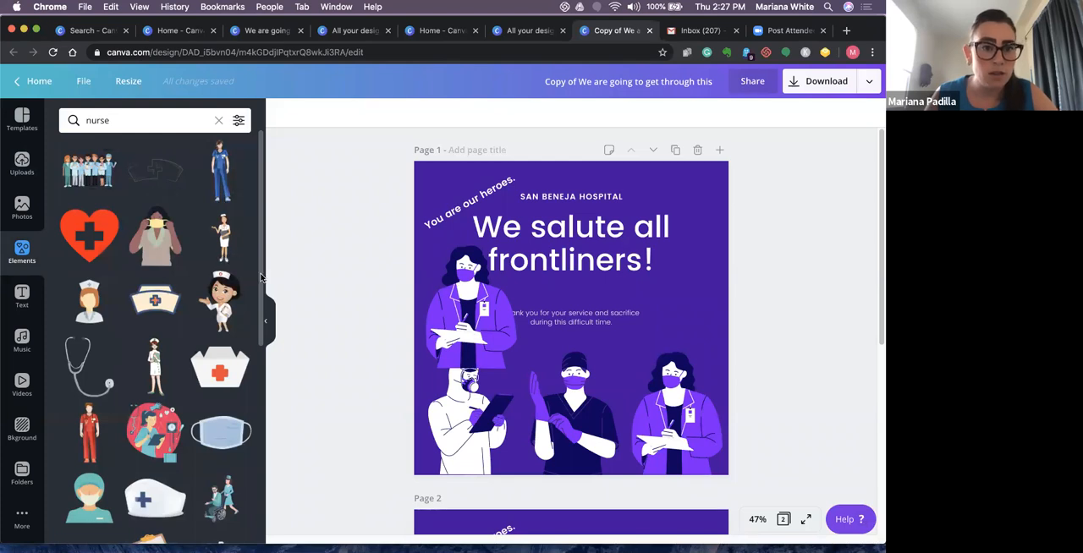
scroll(262, 277, down, 5)
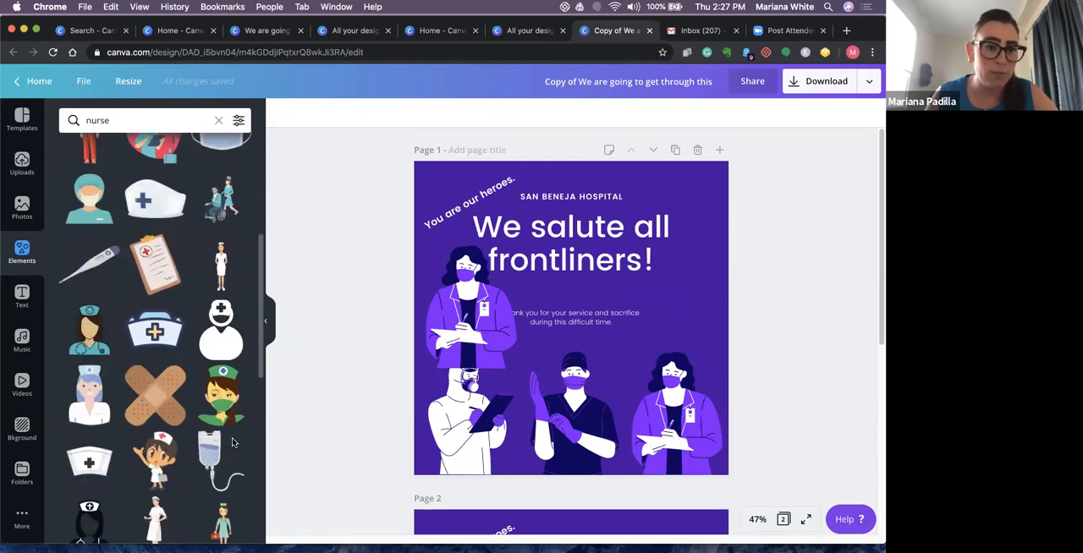
scroll(227, 499, down, 4)
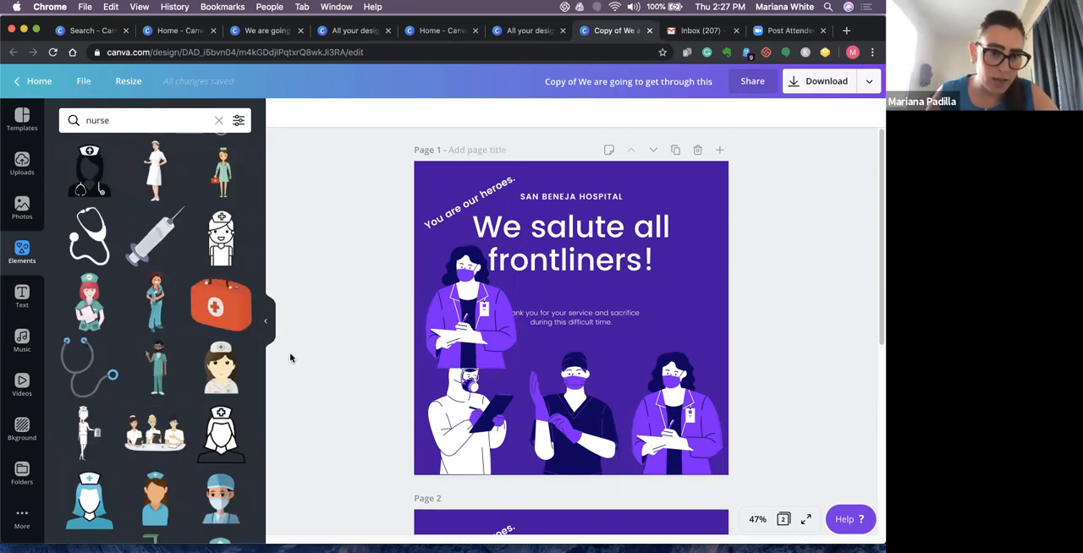
- Clear the "nurse" term from the elements search and close the recent-search suggestions
drag(260, 349, 60, 114)
click(159, 114)
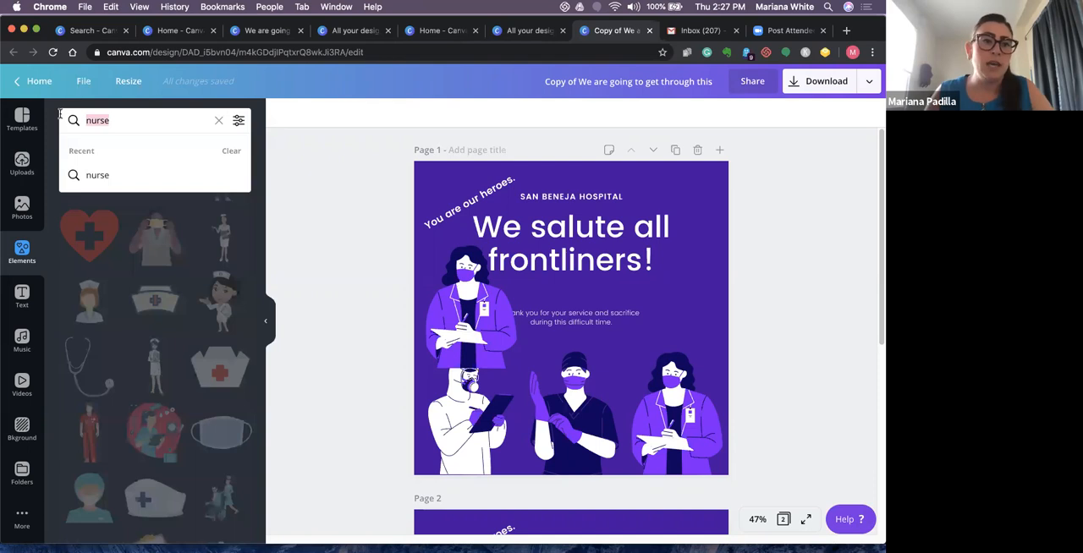
key(BackSpace)
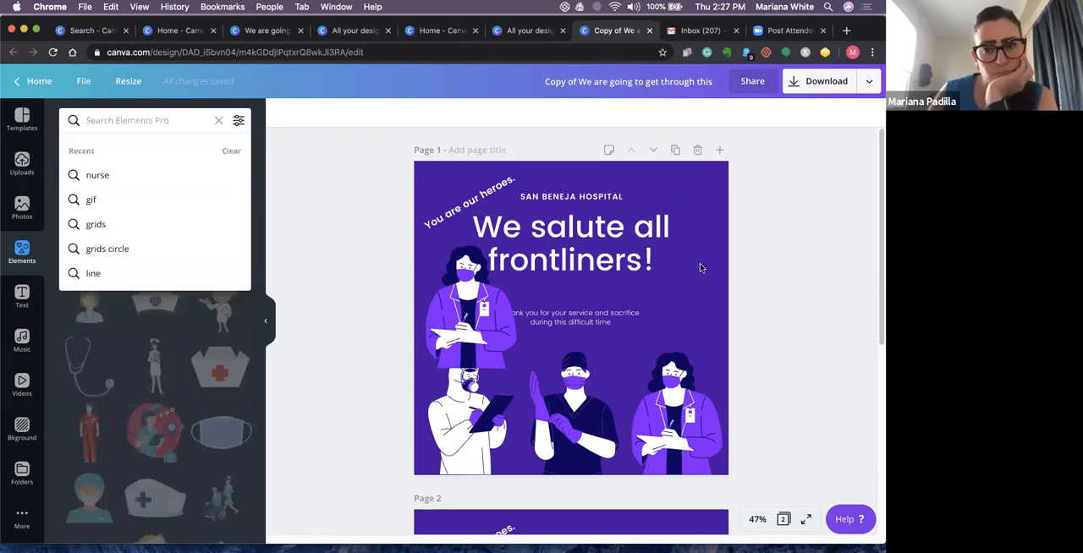
click(361, 328)
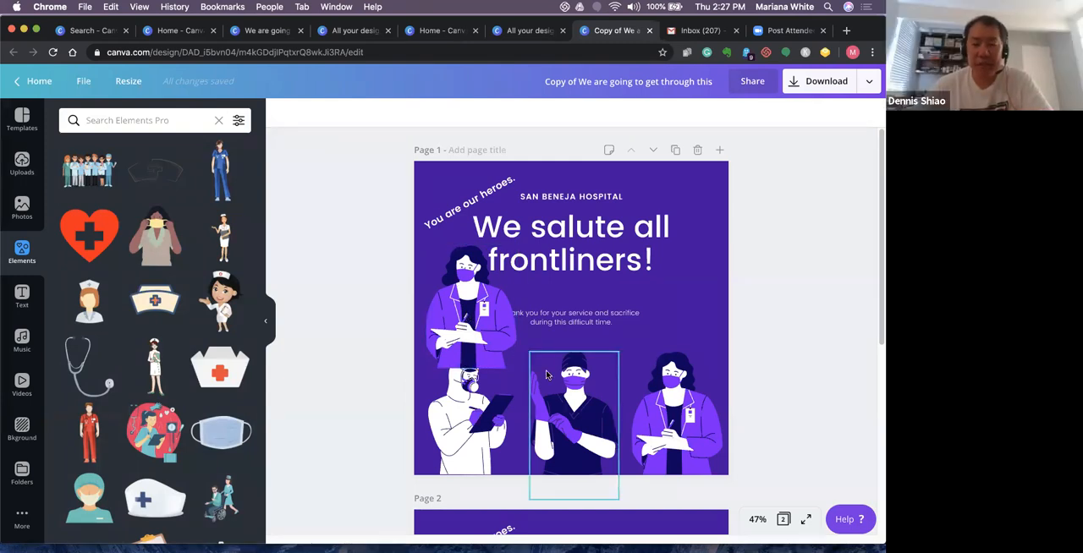
- Return to the home page, search for "covid 19" and look through the matching templates
click(39, 80)
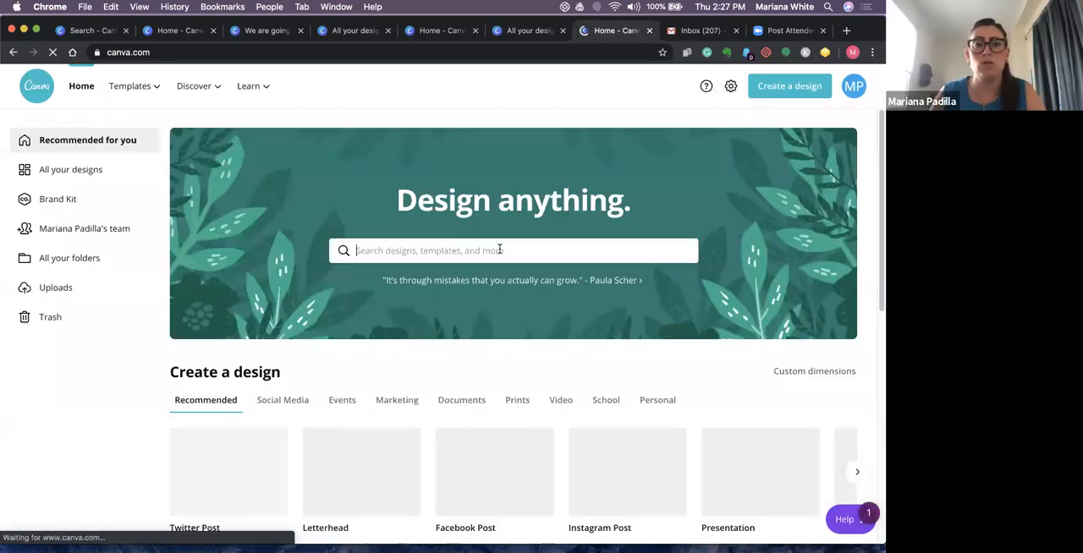
click(475, 254)
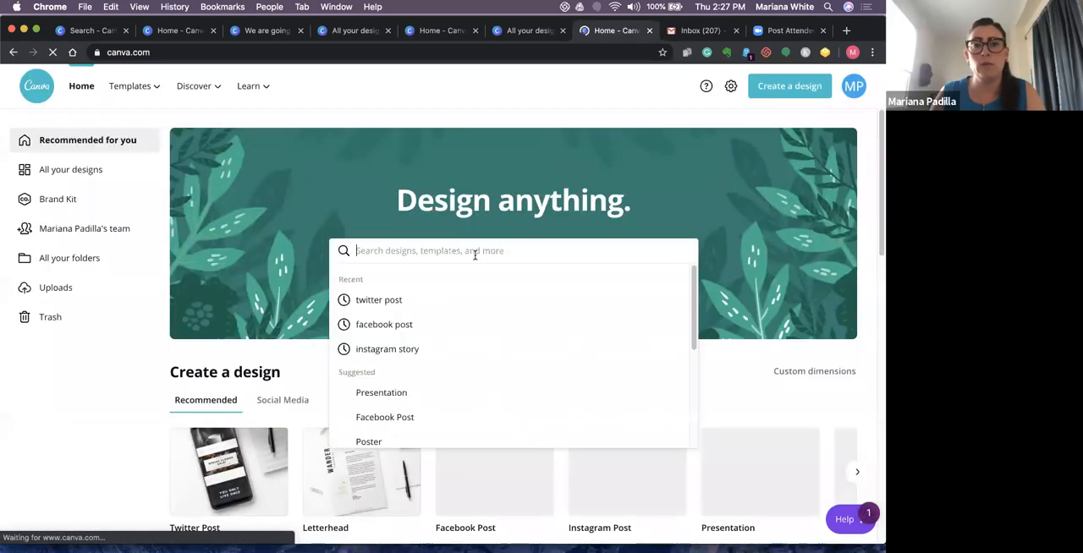
text(covid)
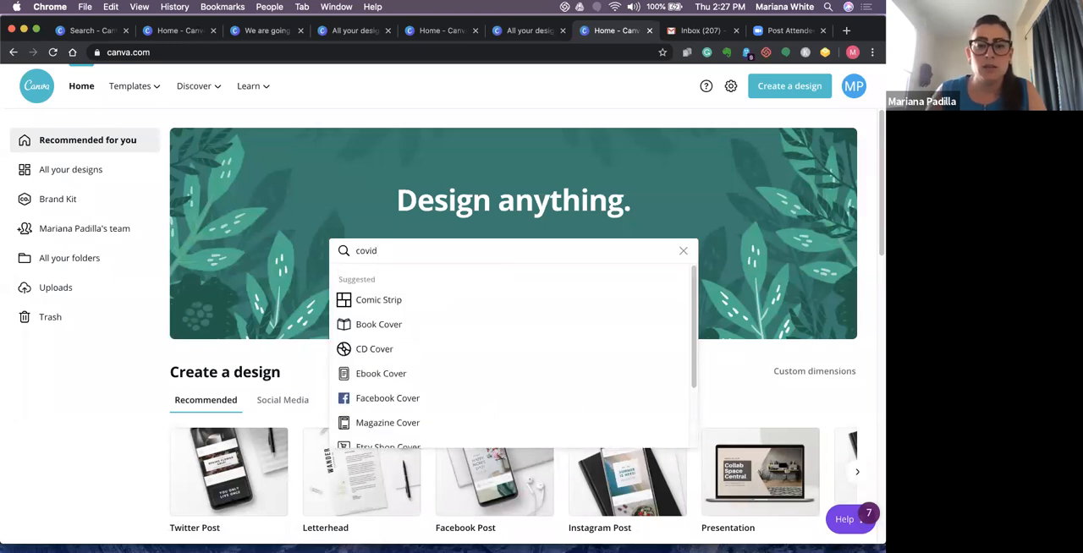
text( 19)
key(Return)
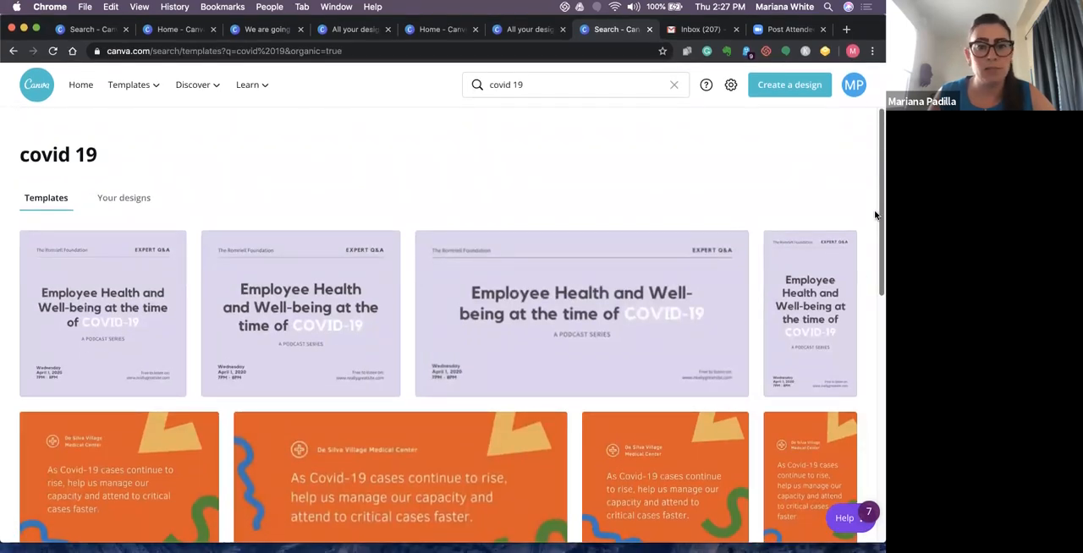
scroll(863, 254, down, 5)
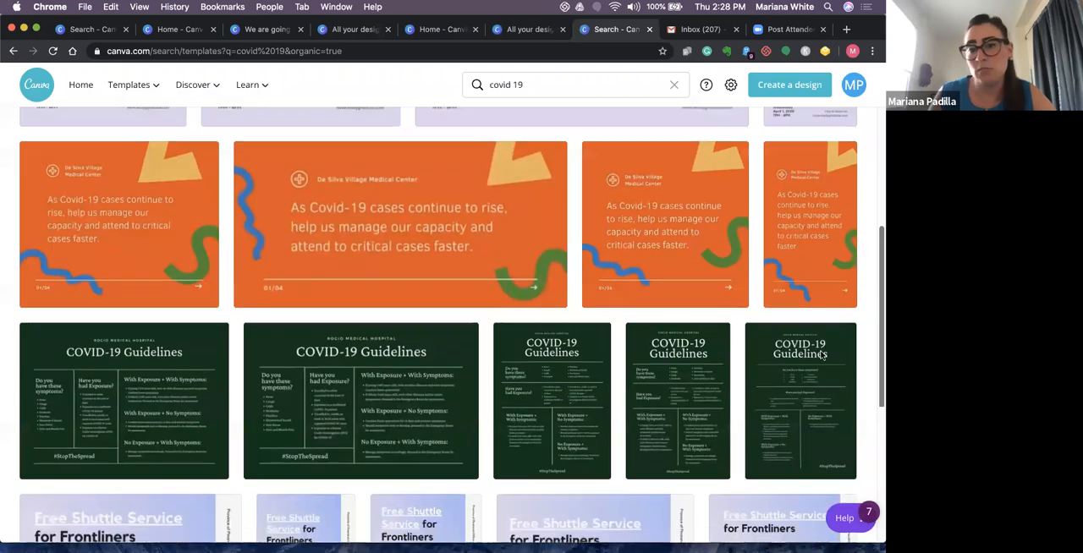
scroll(821, 356, down, 5)
scroll(787, 449, down, 15)
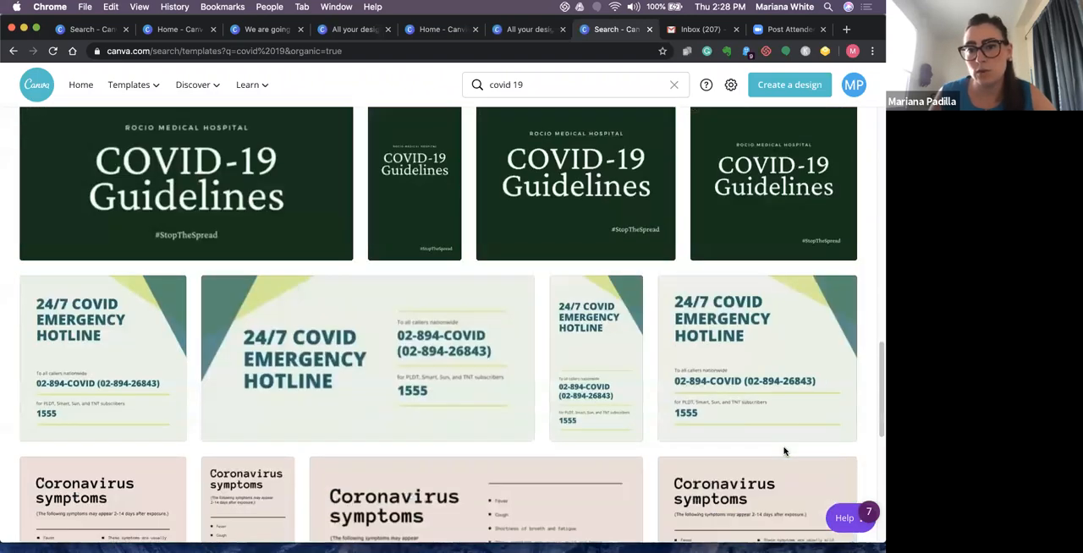
scroll(774, 485, down, 15)
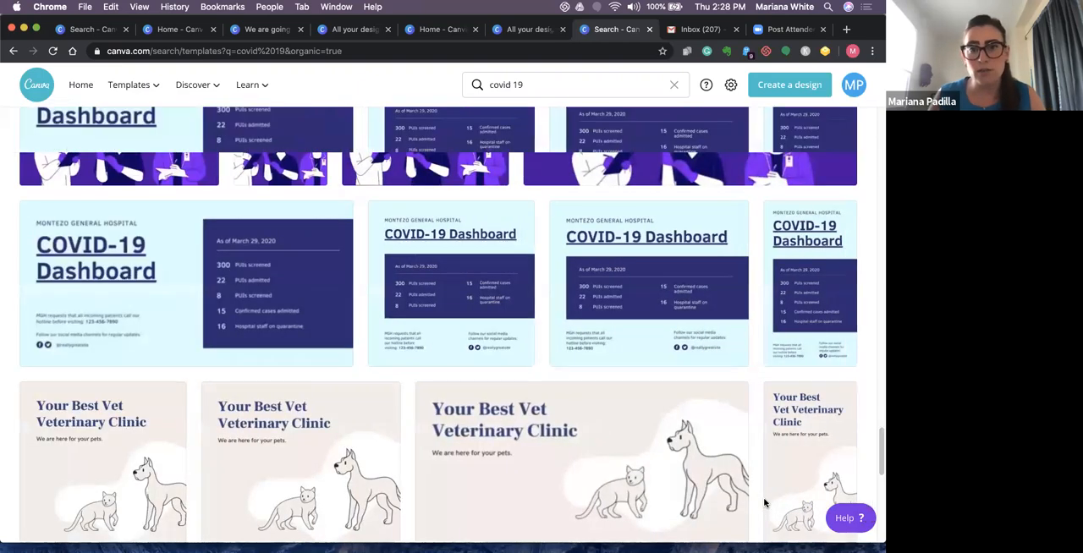
- Look through the remaining "covid 19" template results, return to the first ones and clear the search term
scroll(764, 502, down, 3)
scroll(764, 503, up, 10)
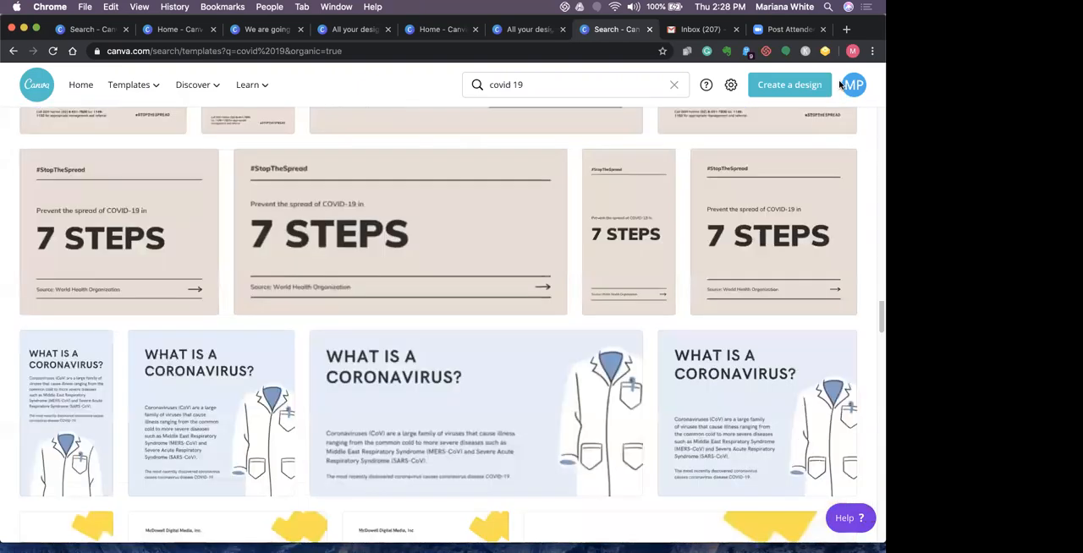
scroll(769, 162, up, 10)
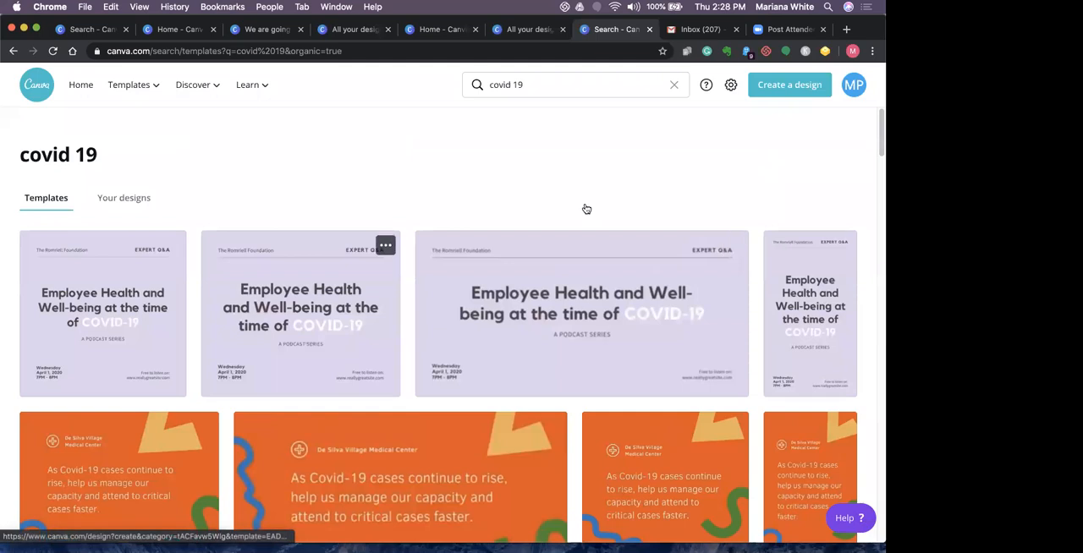
click(532, 86)
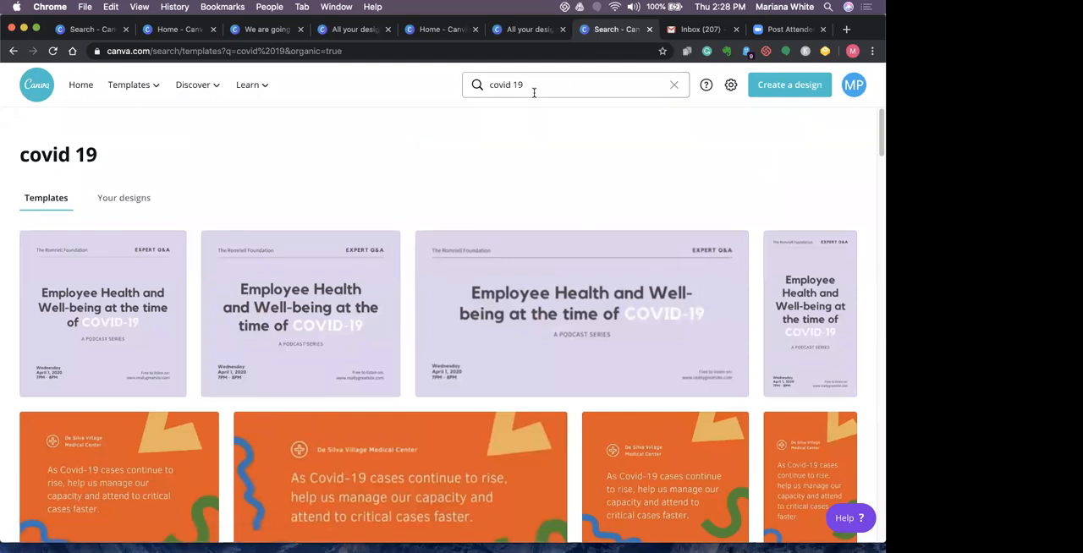
click(676, 87)
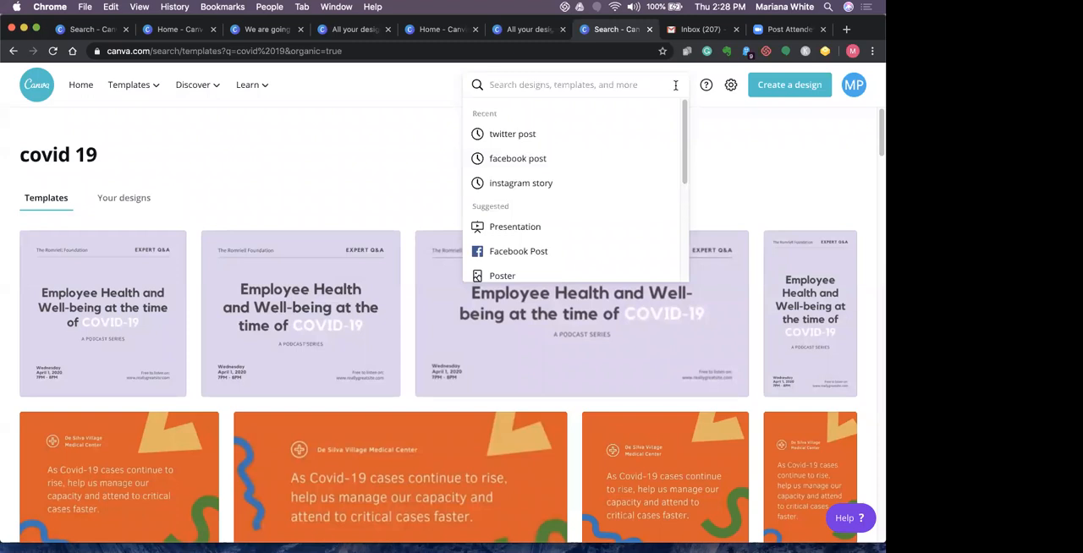
- Return to the home page, show all designs and open "Copy of We are going to get through this"
click(81, 90)
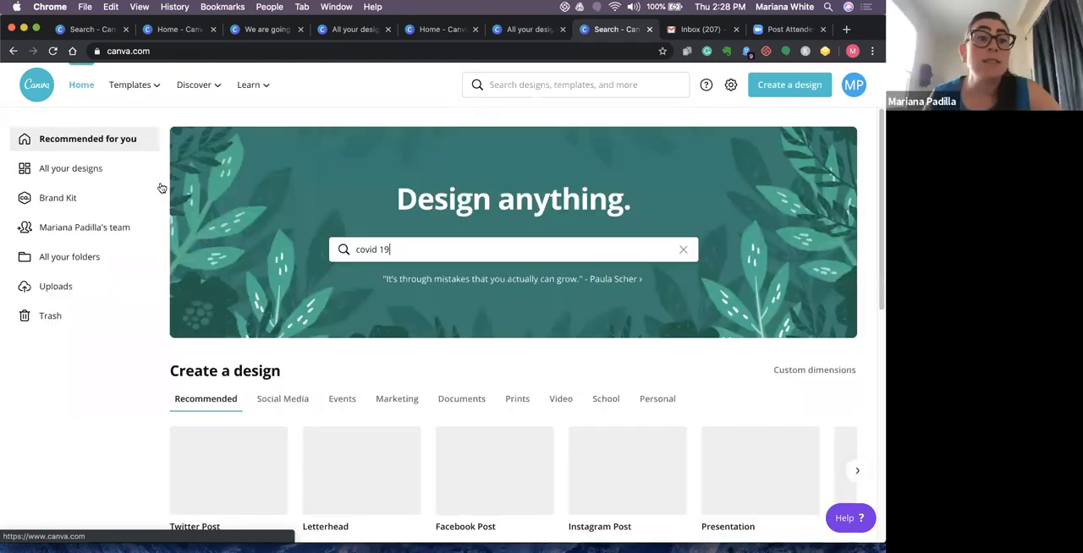
click(103, 174)
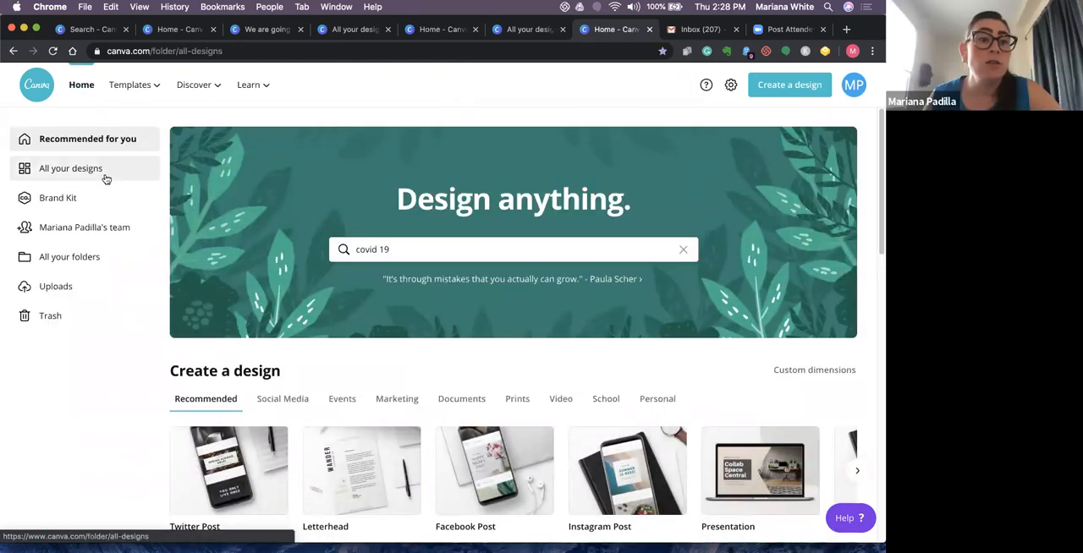
click(240, 260)
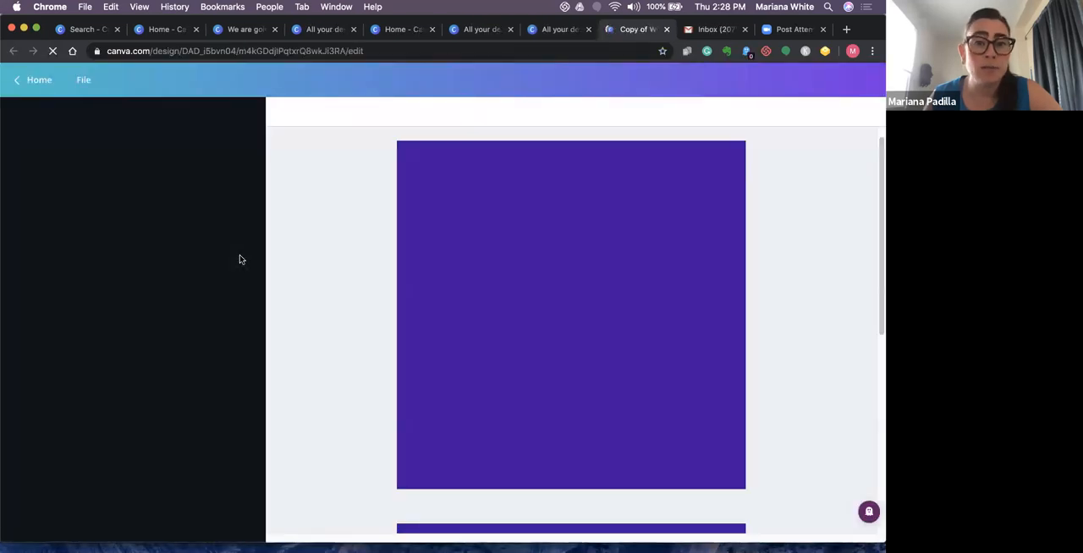
- Recolor the upper woman illustration on page 1, changing its purple to medium blue and its white face to light blue from the Kindall Evolve palette
click(463, 291)
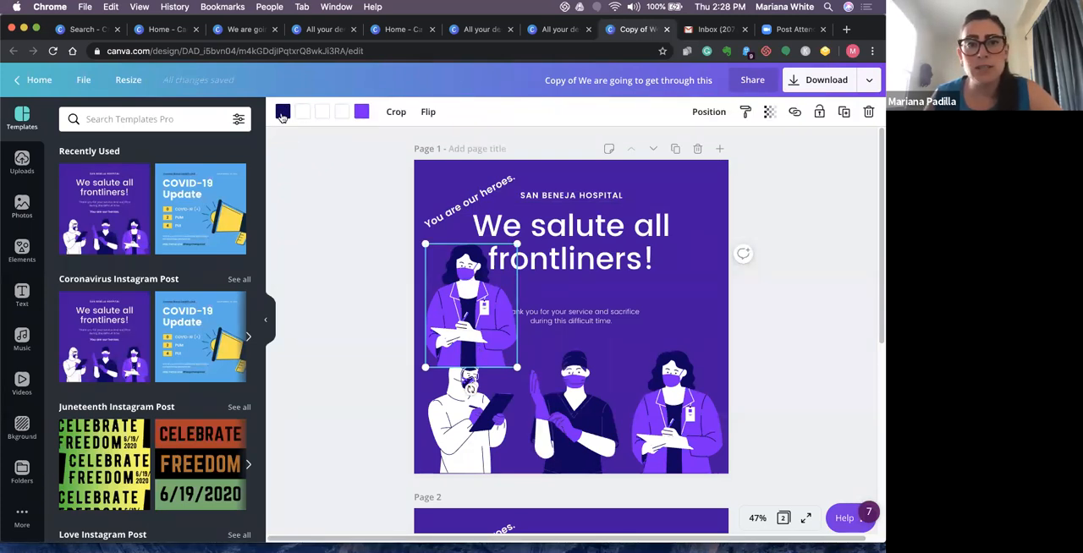
click(361, 111)
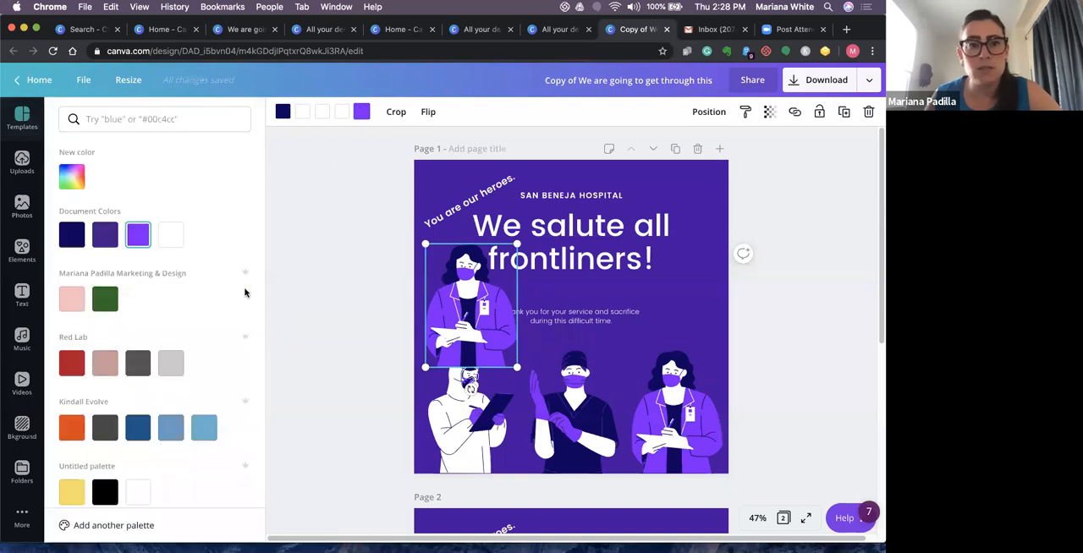
click(173, 429)
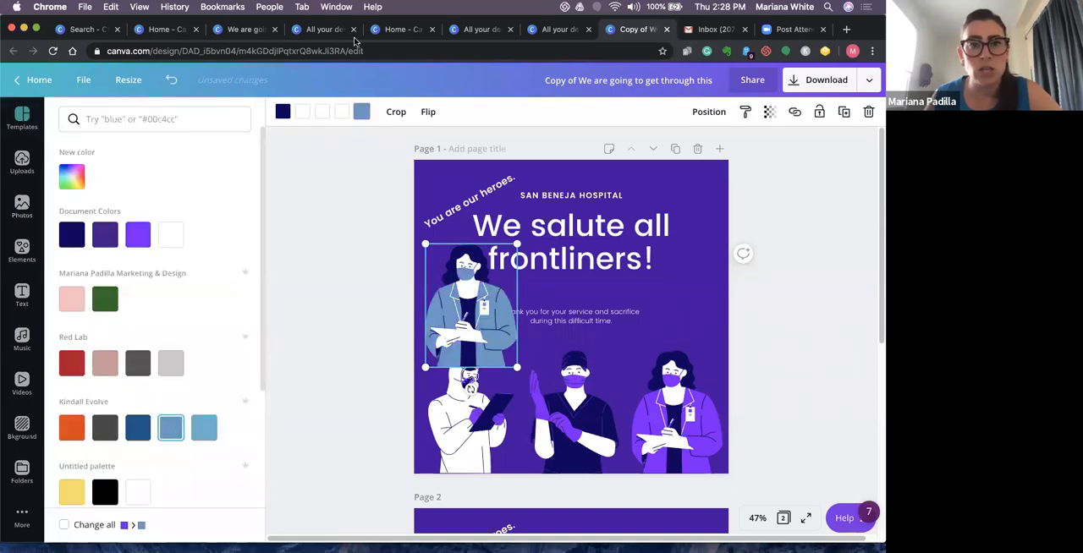
click(204, 428)
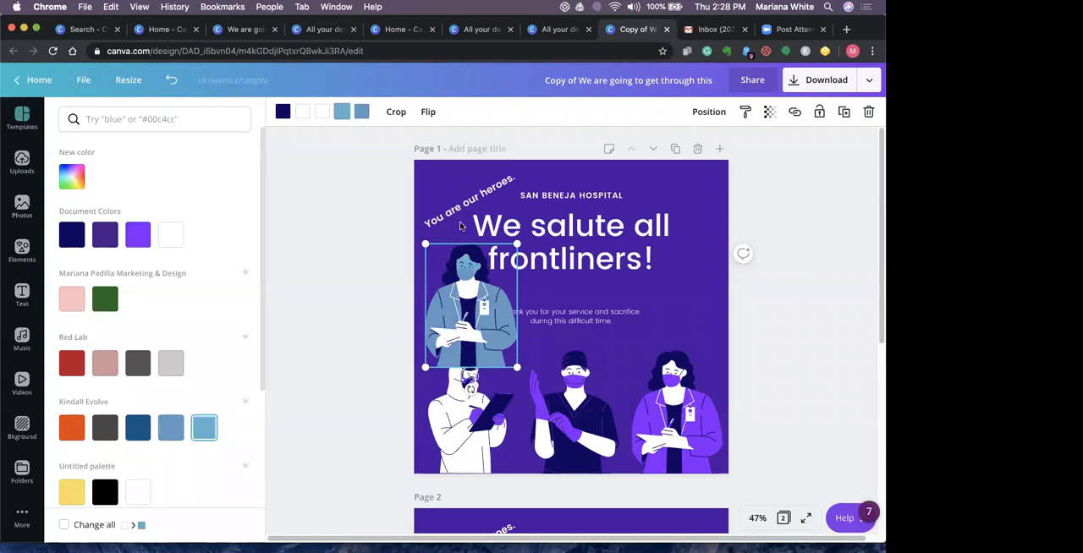
click(633, 315)
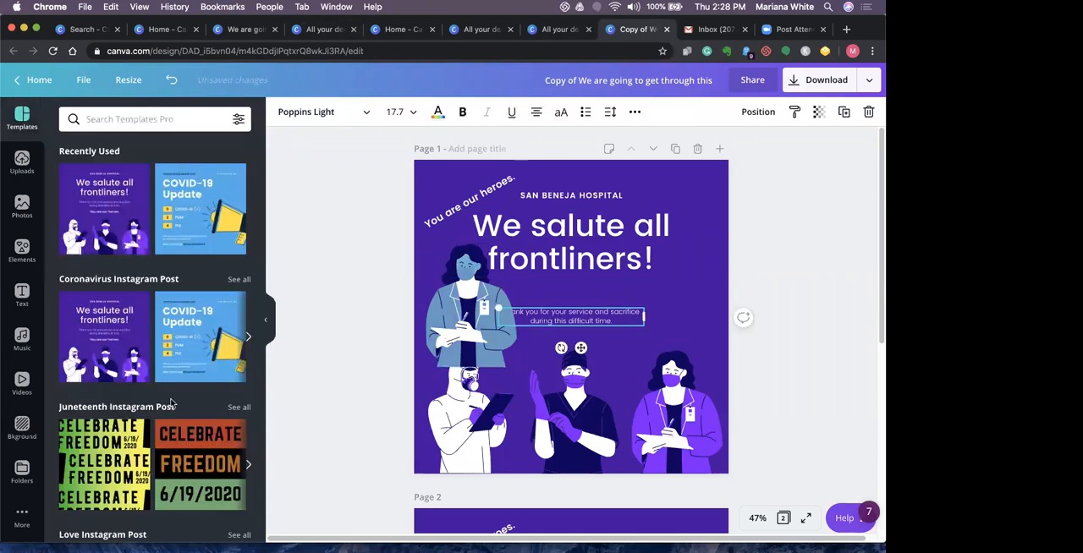
- Open the elements library and select the illustration of the person in the white protective suit on page 1
click(22, 250)
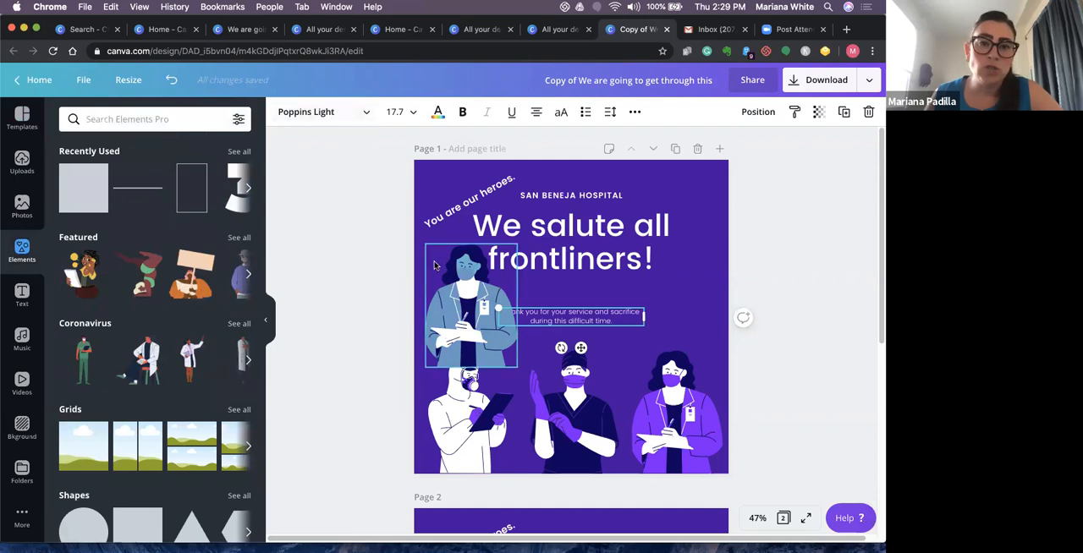
click(446, 406)
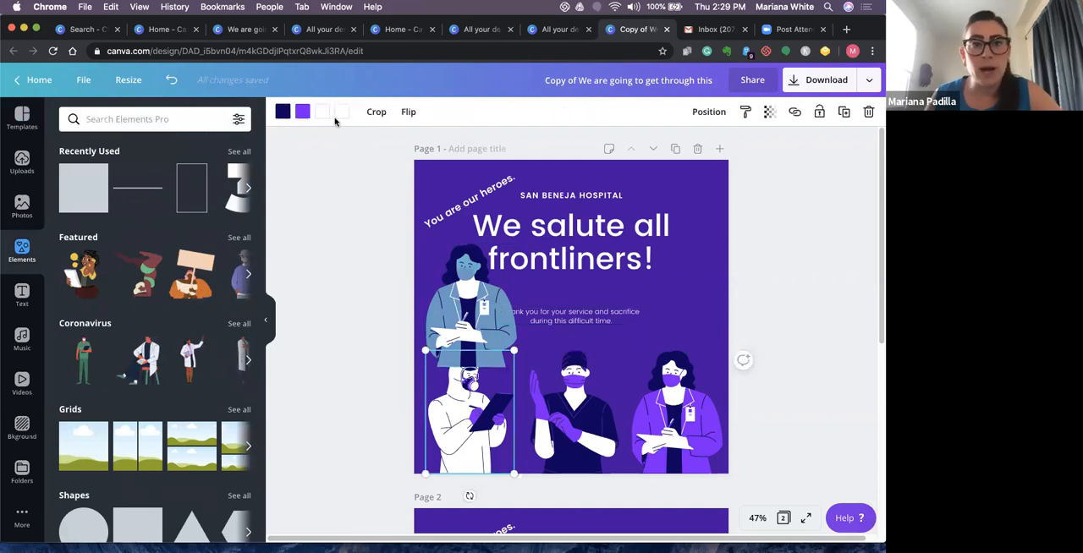
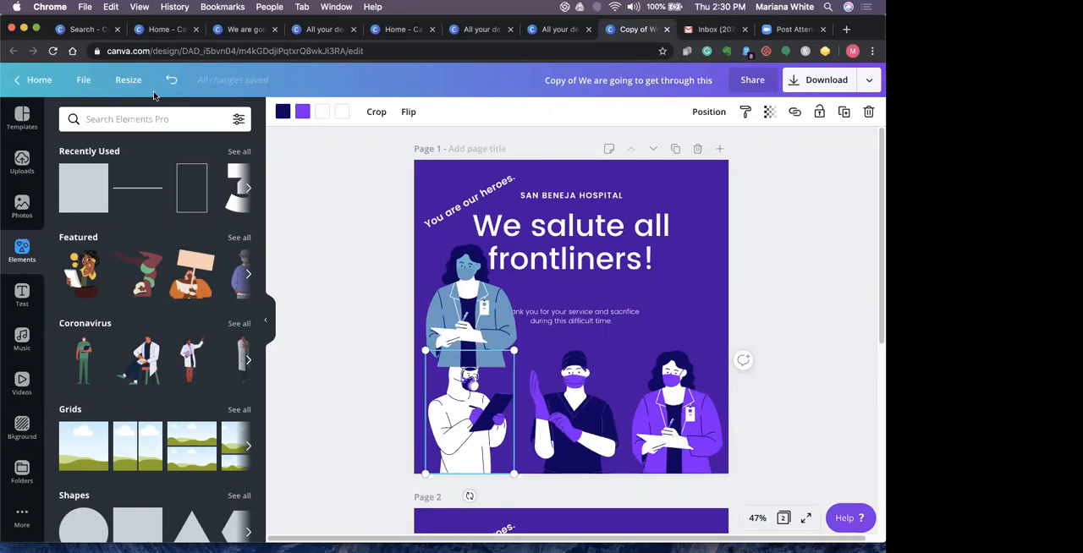
- Return to the home page, view the Brand Kit and look through the template categories
click(37, 80)
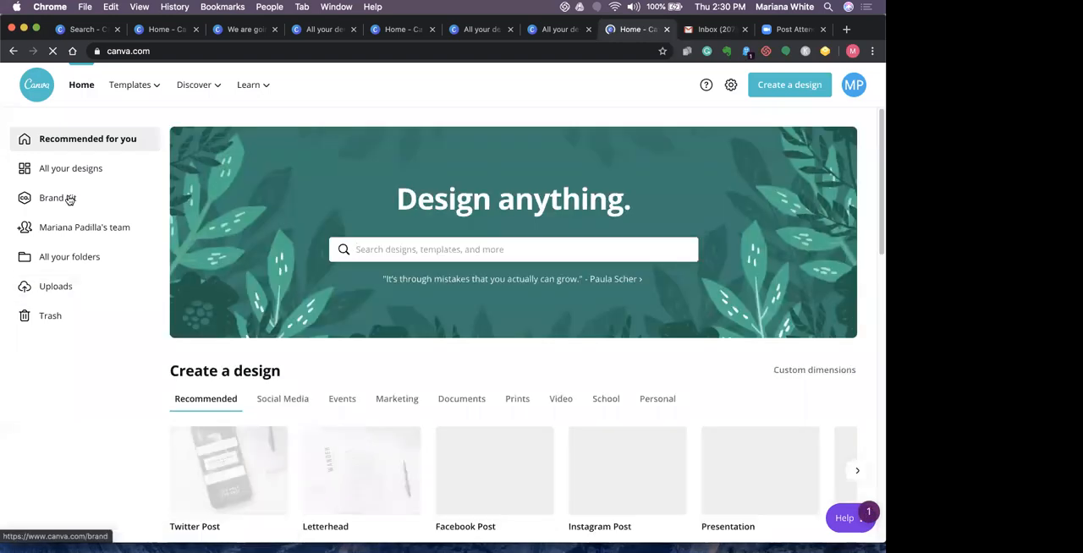
click(69, 198)
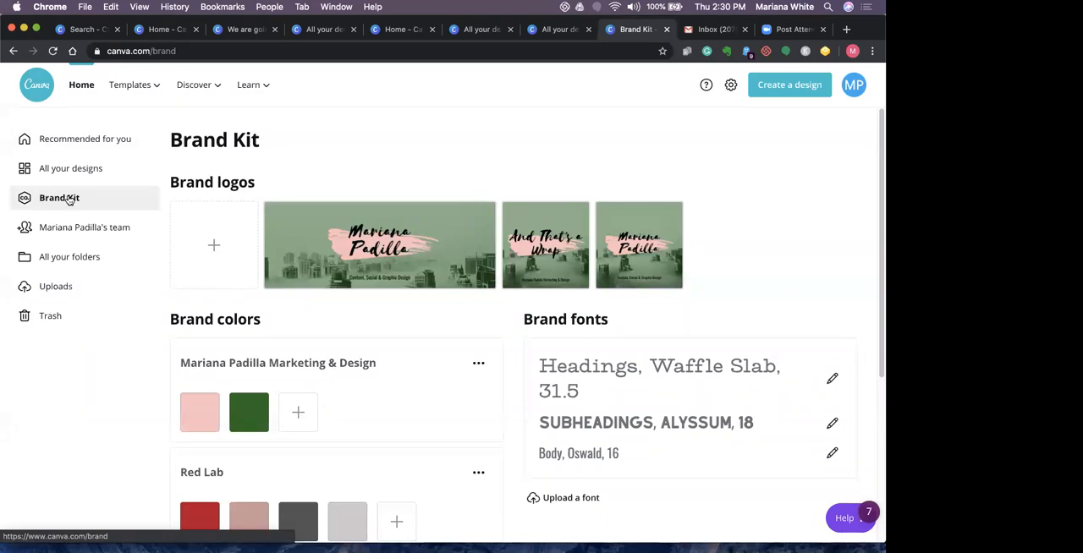
click(146, 89)
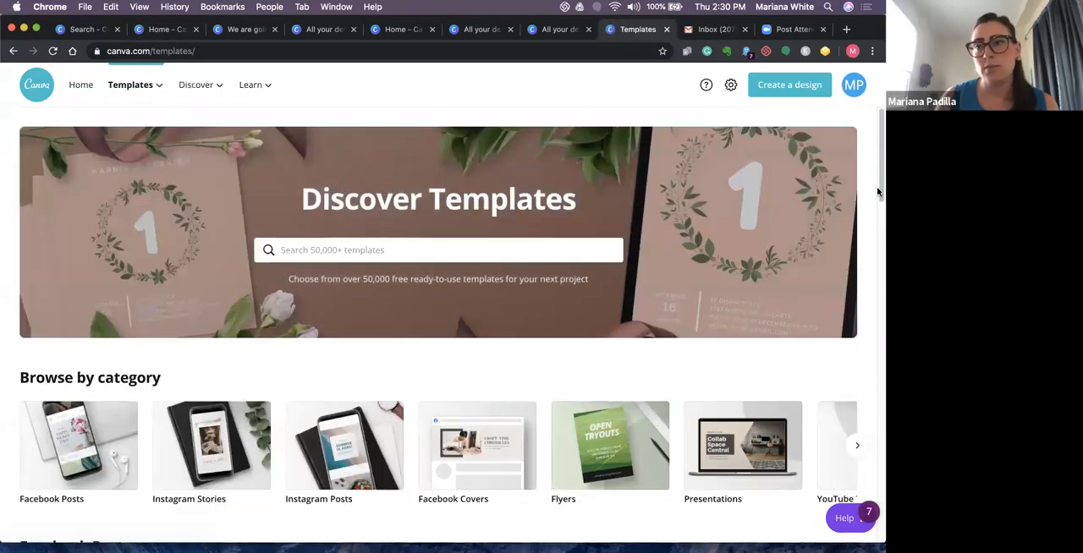
scroll(877, 190, down, 3)
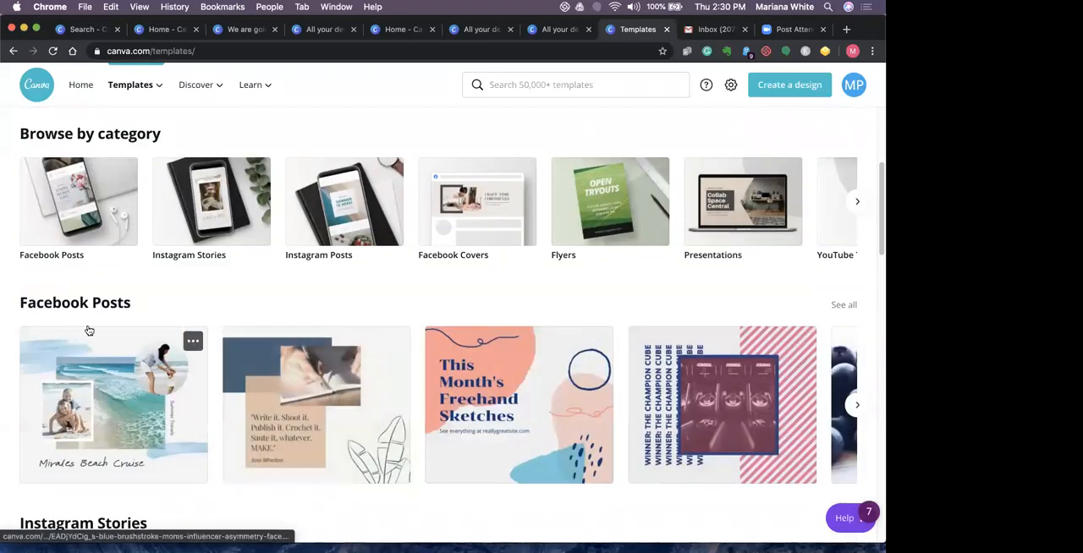
- Show all saved designs and open the animated Twitter post "We are going to get through this"
click(78, 88)
click(71, 167)
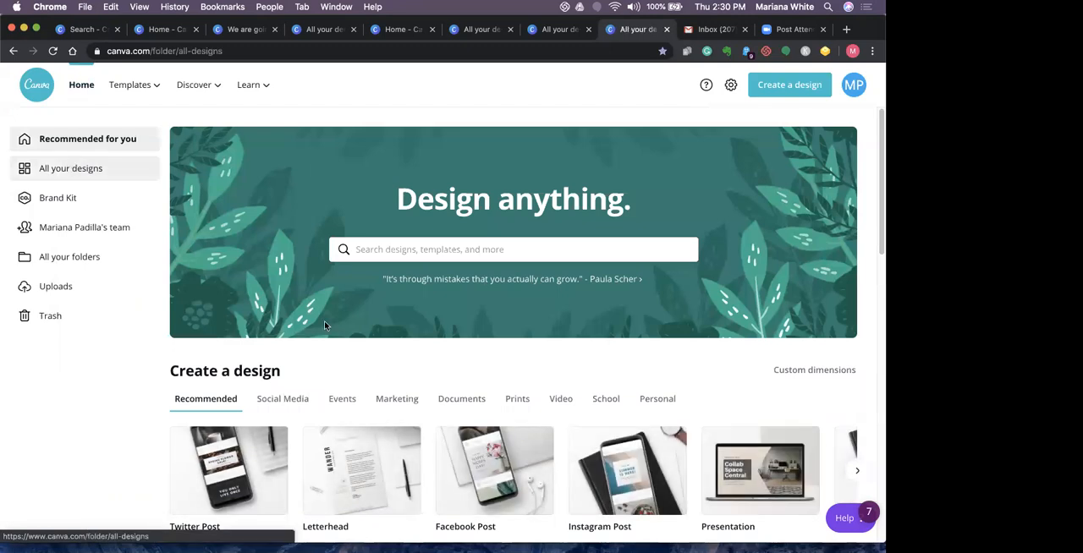
click(397, 256)
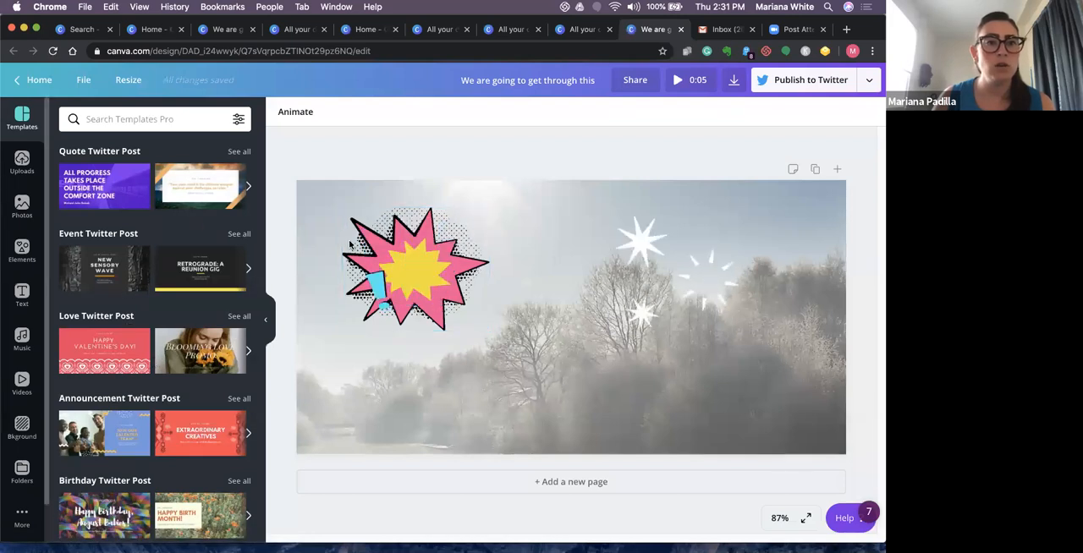
- Select the misty forest background and look through the available apps, brand color palettes and text styles
click(457, 400)
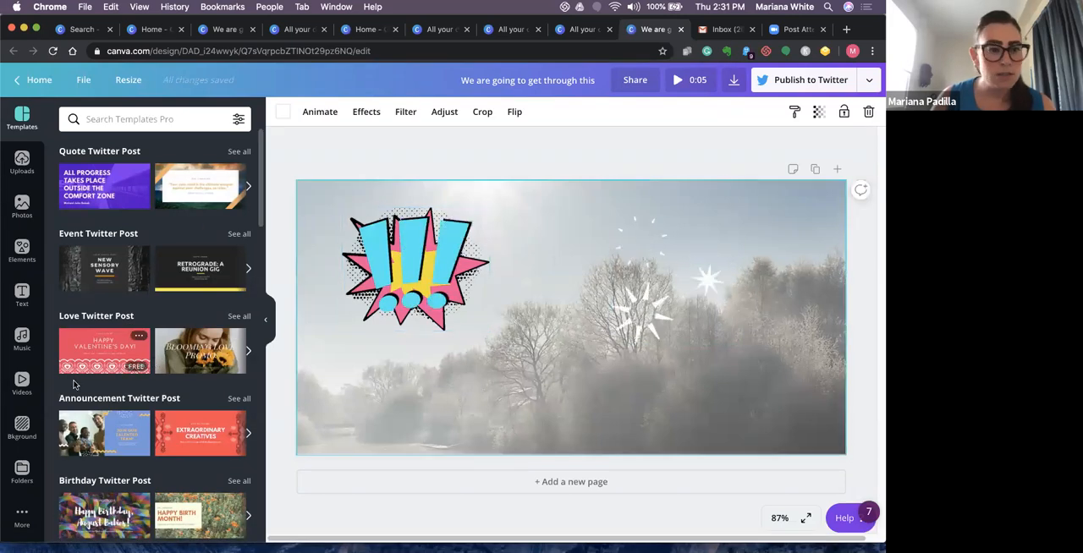
click(22, 515)
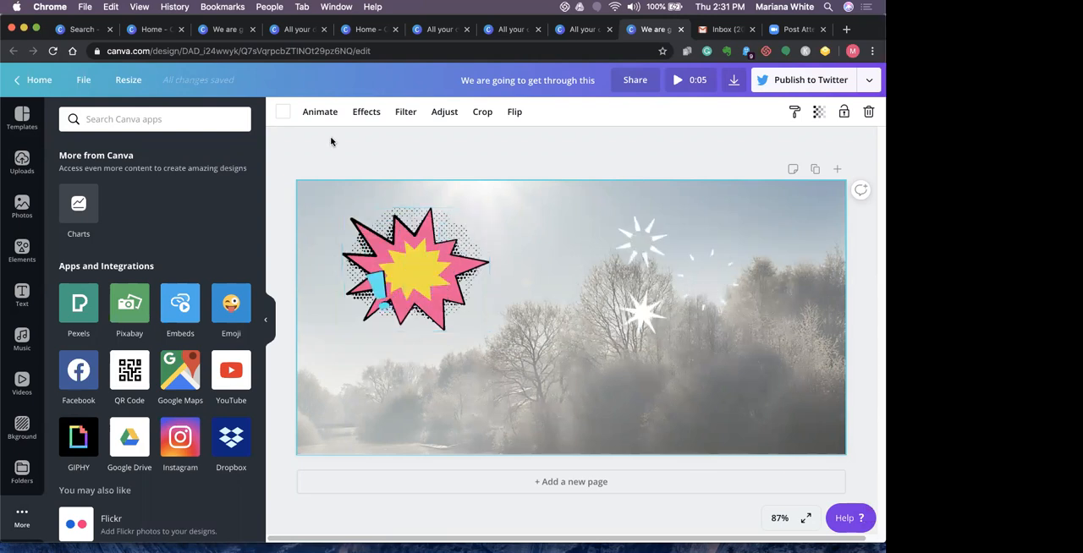
click(285, 114)
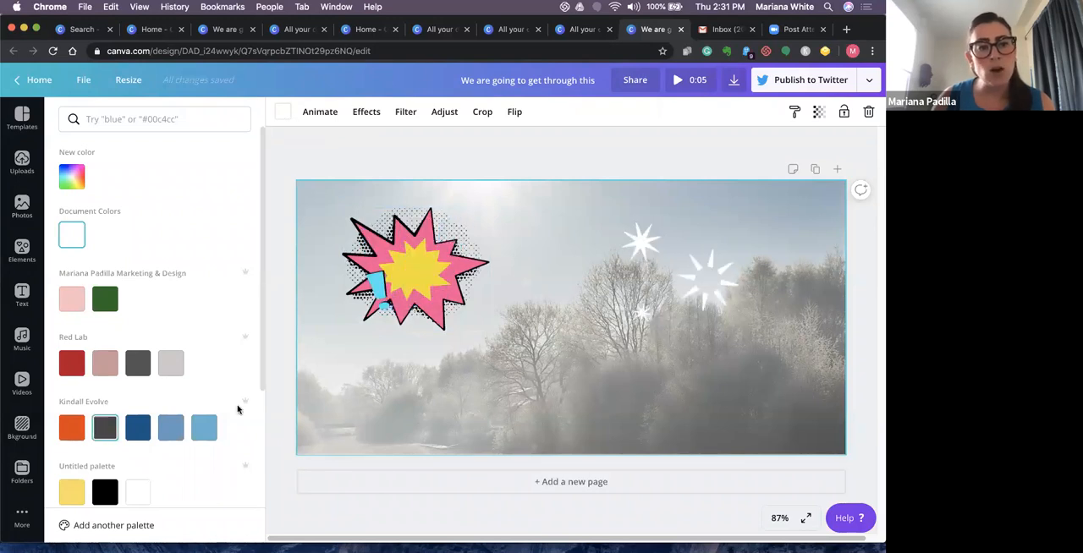
scroll(254, 441, down, 3)
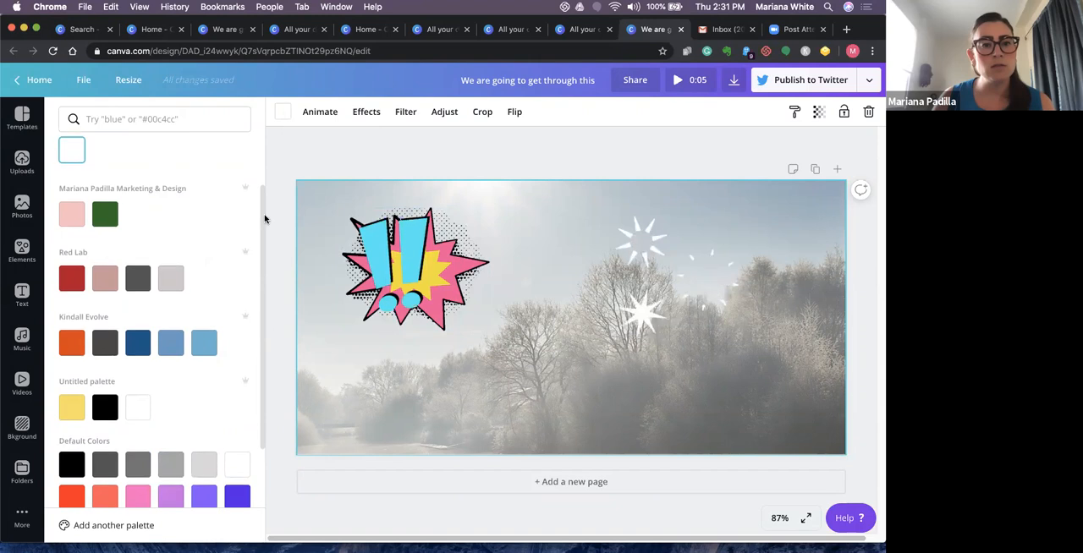
scroll(264, 218, up, 2)
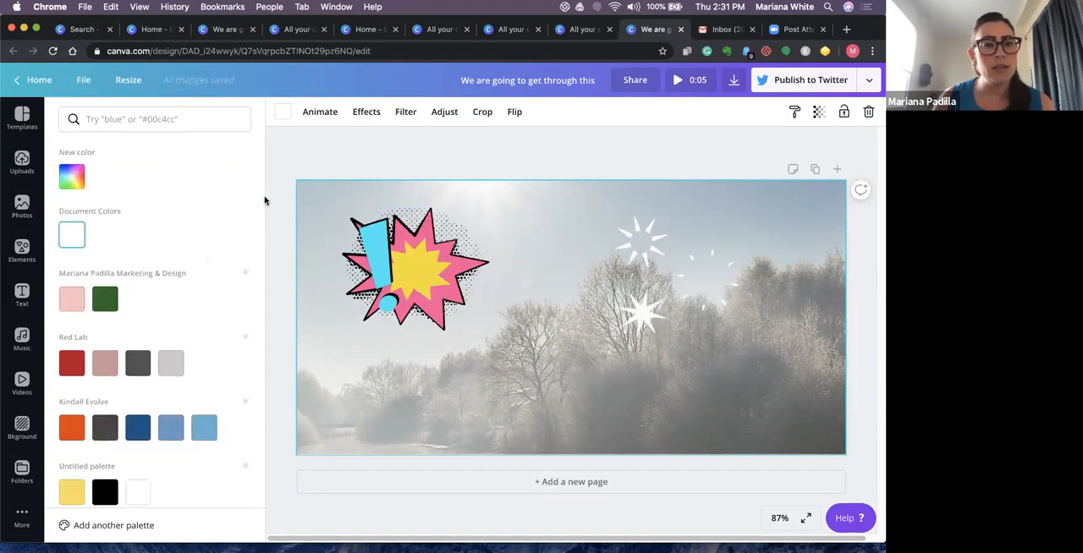
click(26, 304)
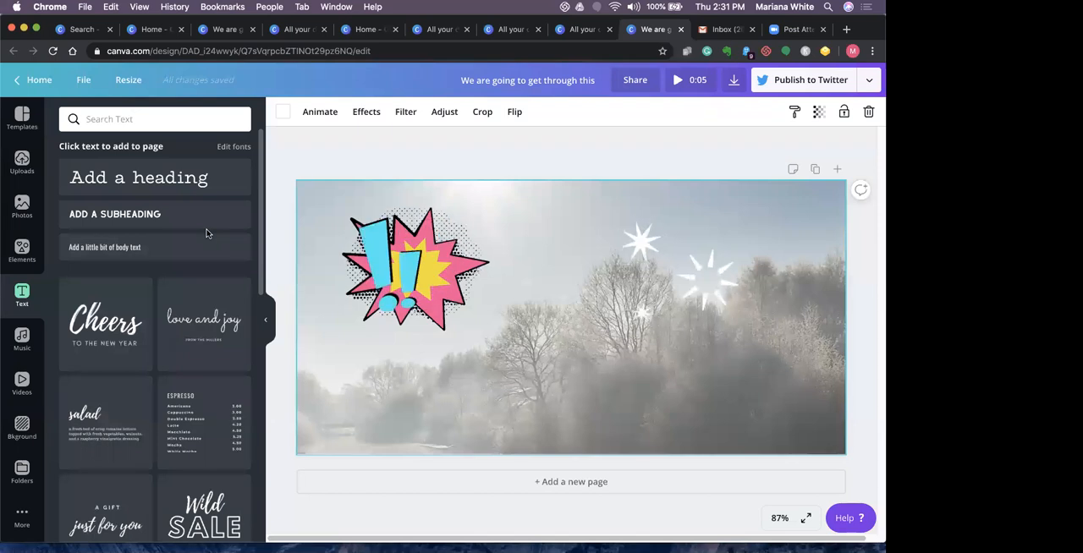
click(283, 113)
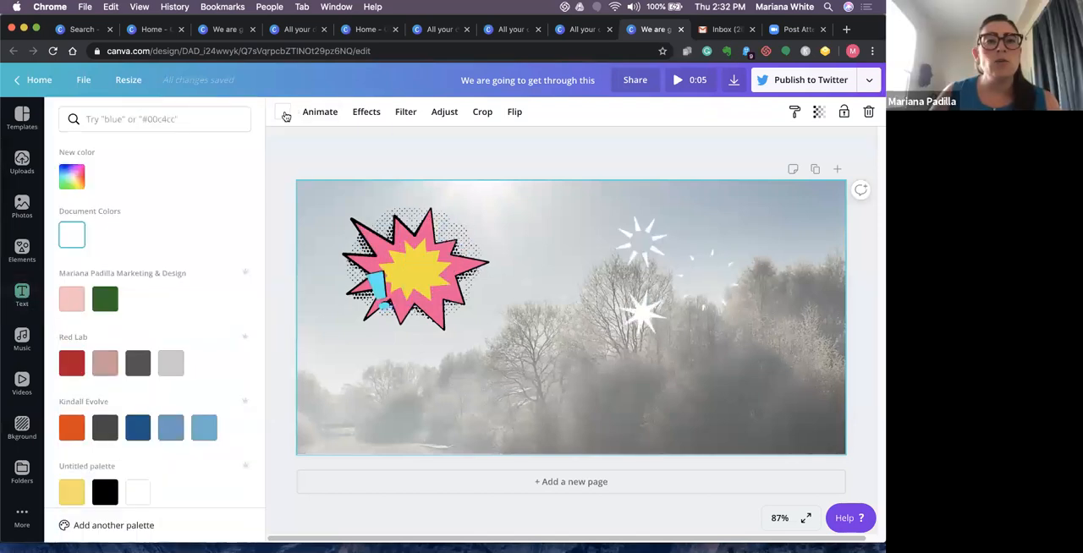
- Add a square from the recently used elements just left of the page center and look through its color palettes
click(22, 247)
click(98, 197)
drag(533, 329, 487, 357)
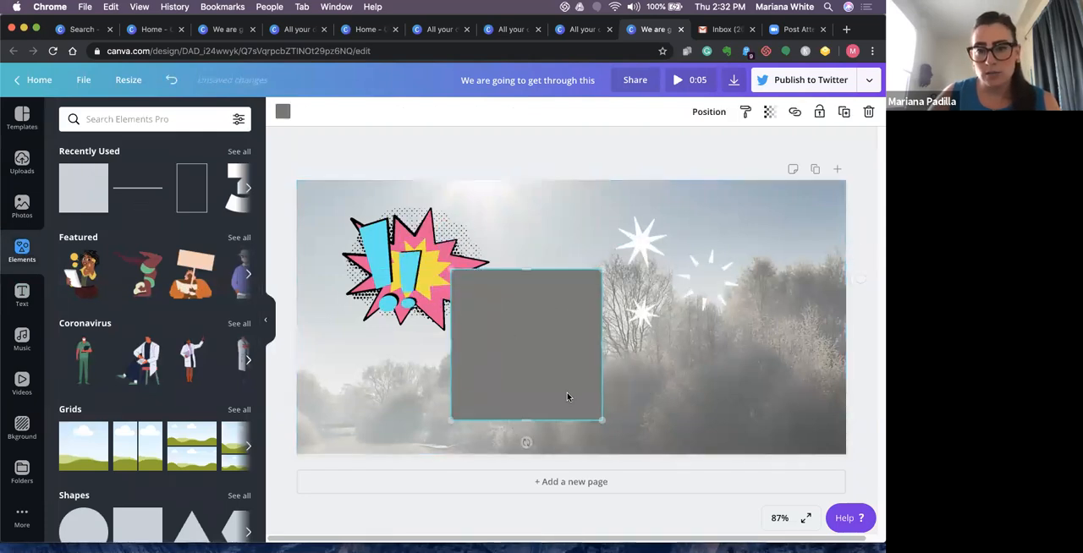
click(282, 115)
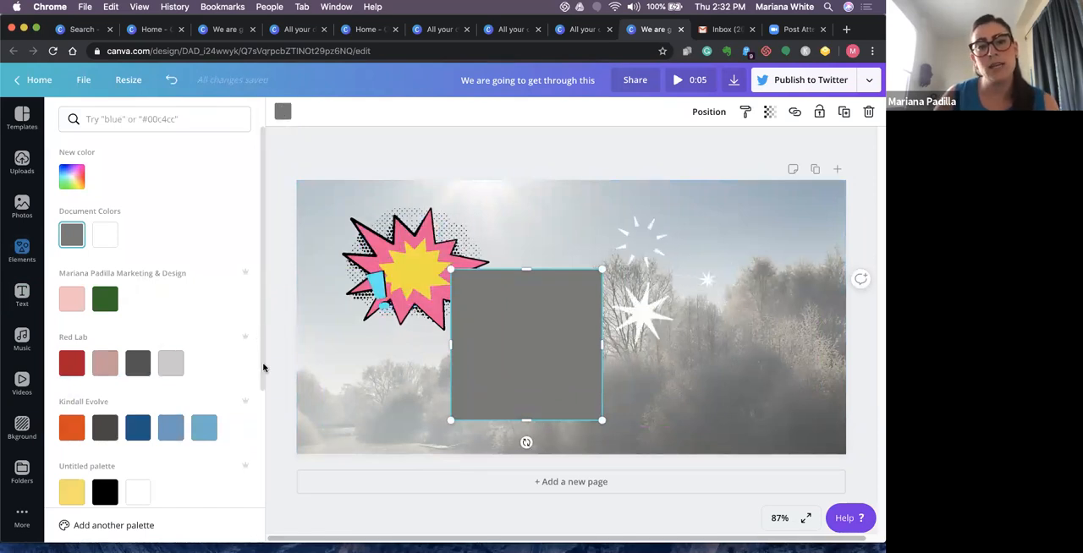
drag(261, 367, 261, 457)
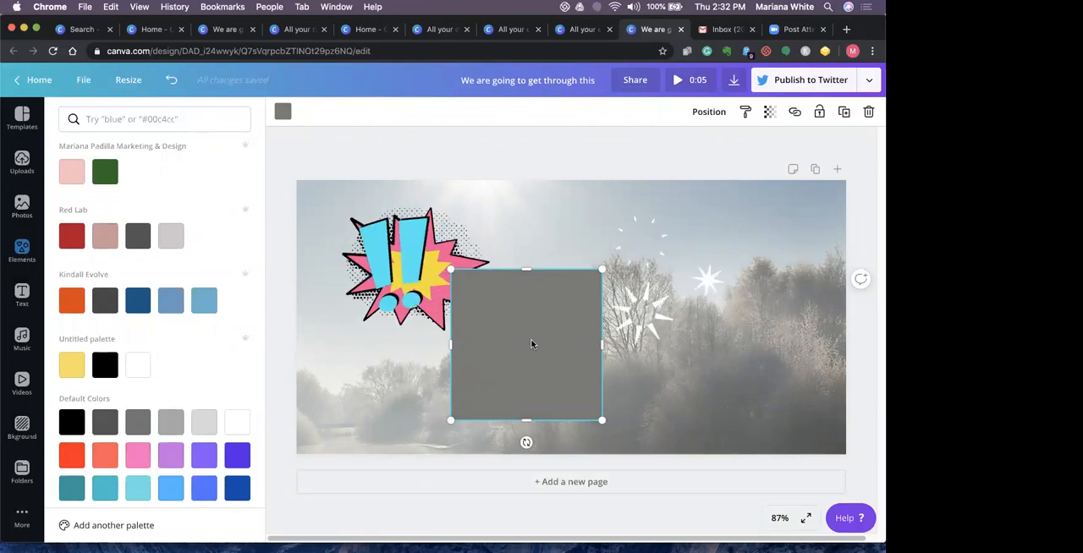
- Add the uploaded pink hexagon logo with the red dog head and center it on the gray square
click(22, 162)
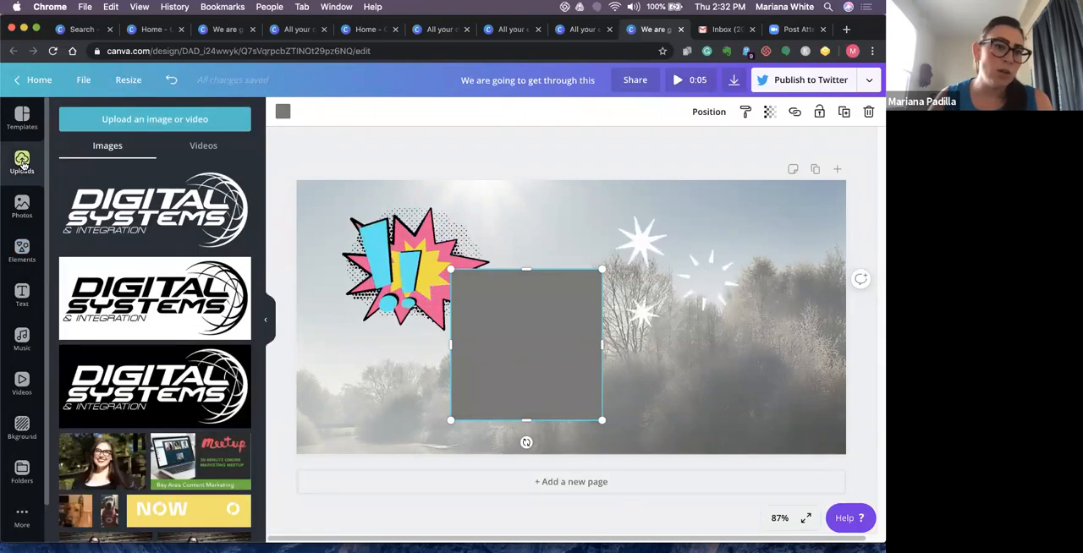
scroll(228, 499, down, 10)
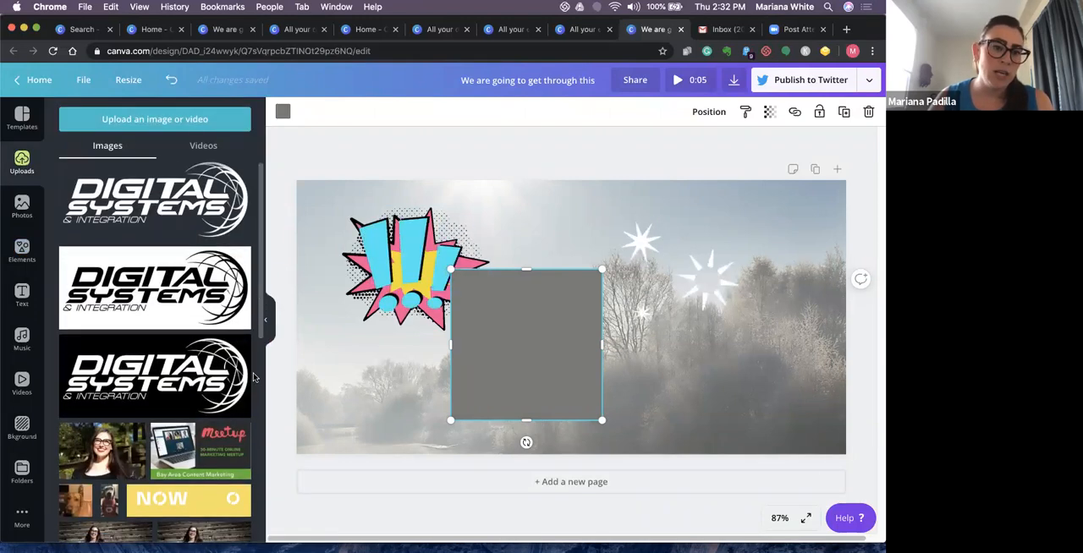
scroll(229, 500, down, 3)
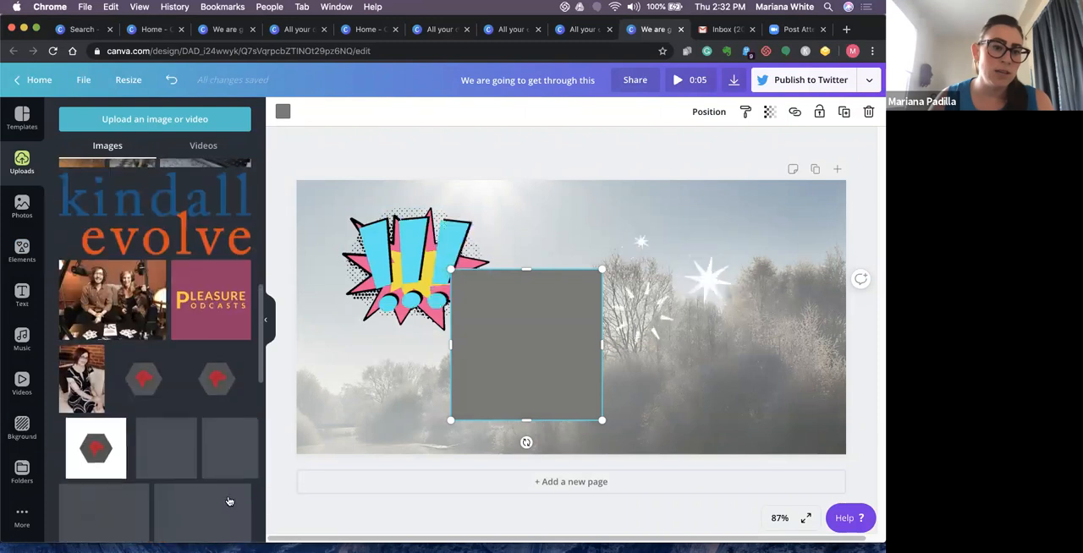
click(155, 448)
drag(566, 328, 521, 356)
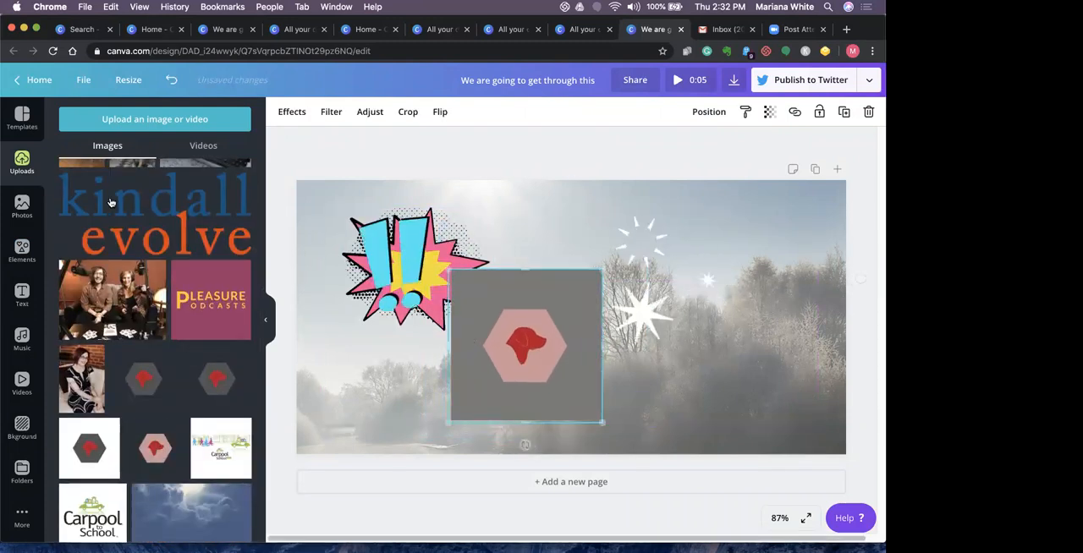
- Return to the home page and look through the Brand Kit's logos, color palettes and fonts
click(54, 80)
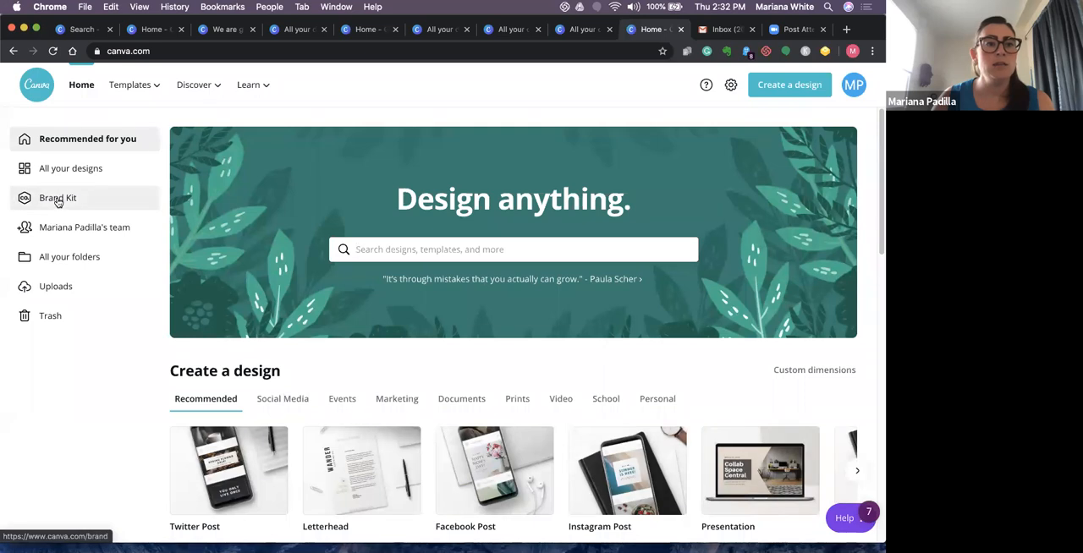
click(65, 199)
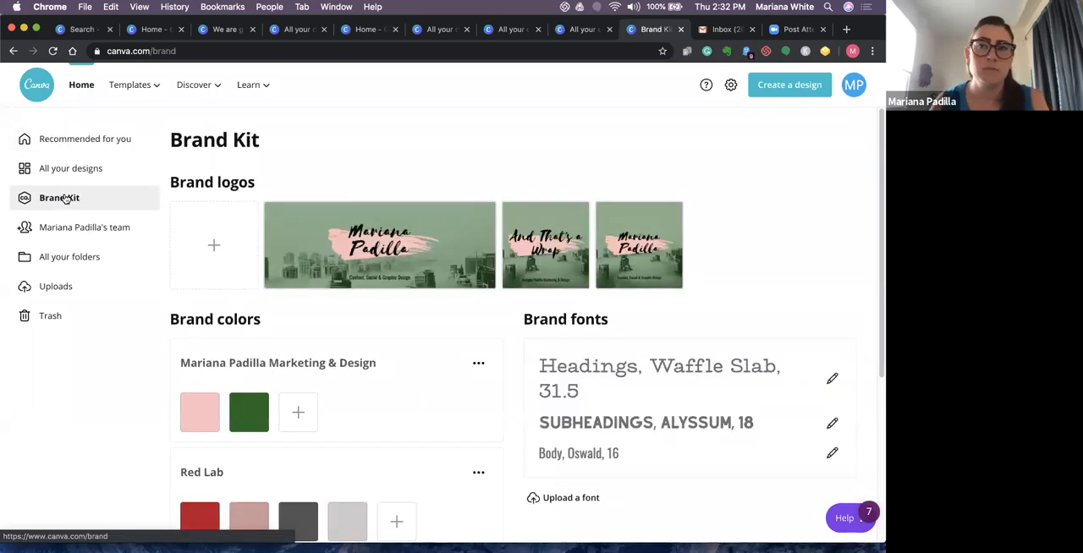
mouse_move(512, 248)
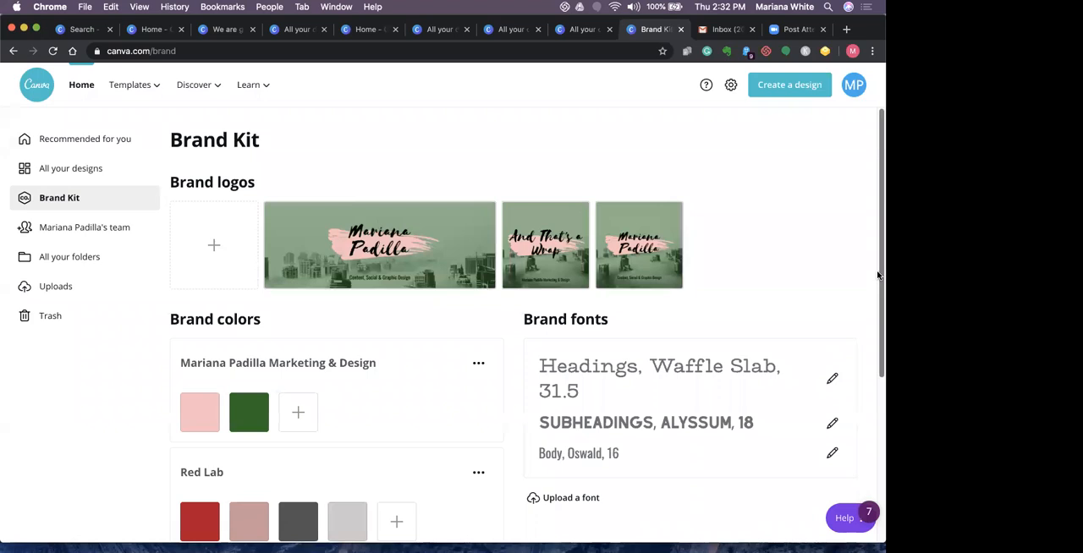
scroll(878, 285, down, 1)
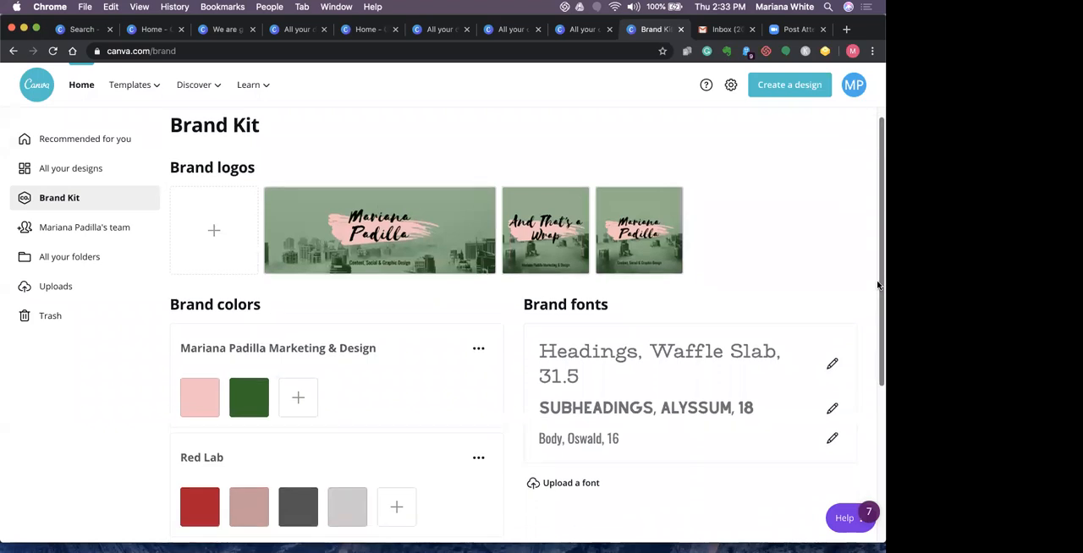
scroll(878, 285, down, 5)
scroll(874, 312, up, 3)
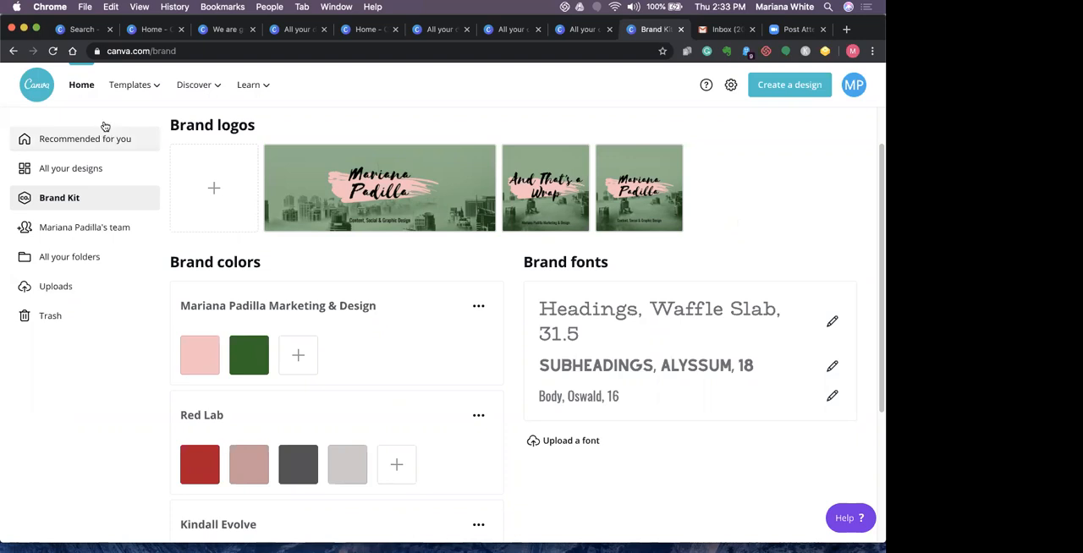
- Look through the template library, including its category menu, Facebook Posts and Instagram Stories, and return to its start
click(88, 91)
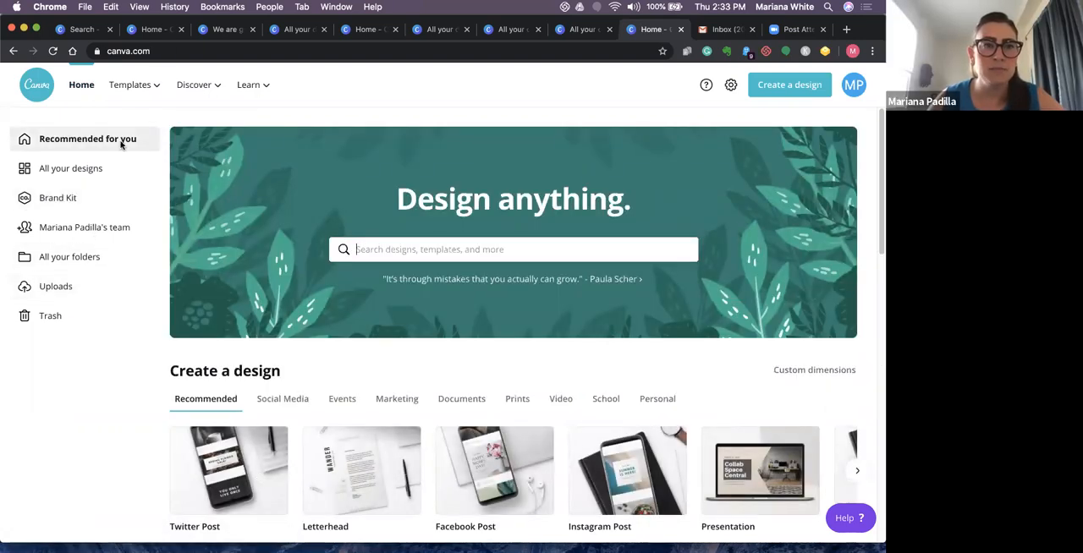
click(131, 85)
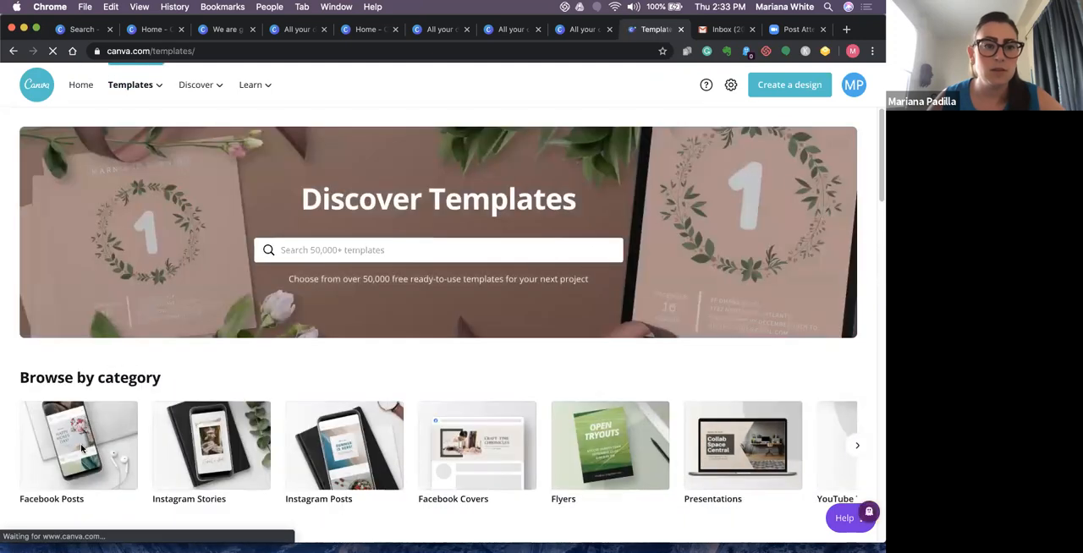
mouse_move(136, 86)
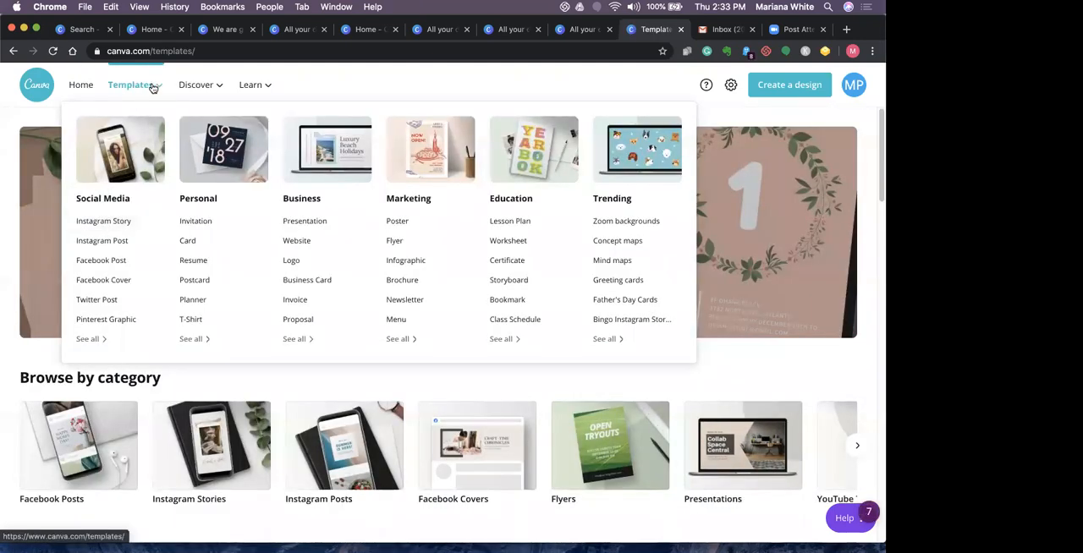
click(161, 91)
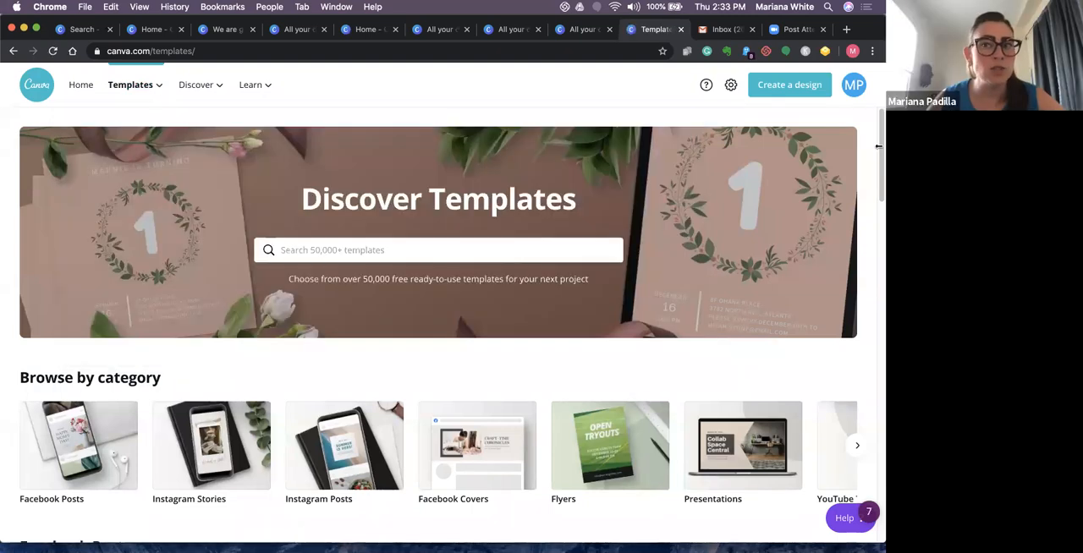
scroll(871, 211, down, 5)
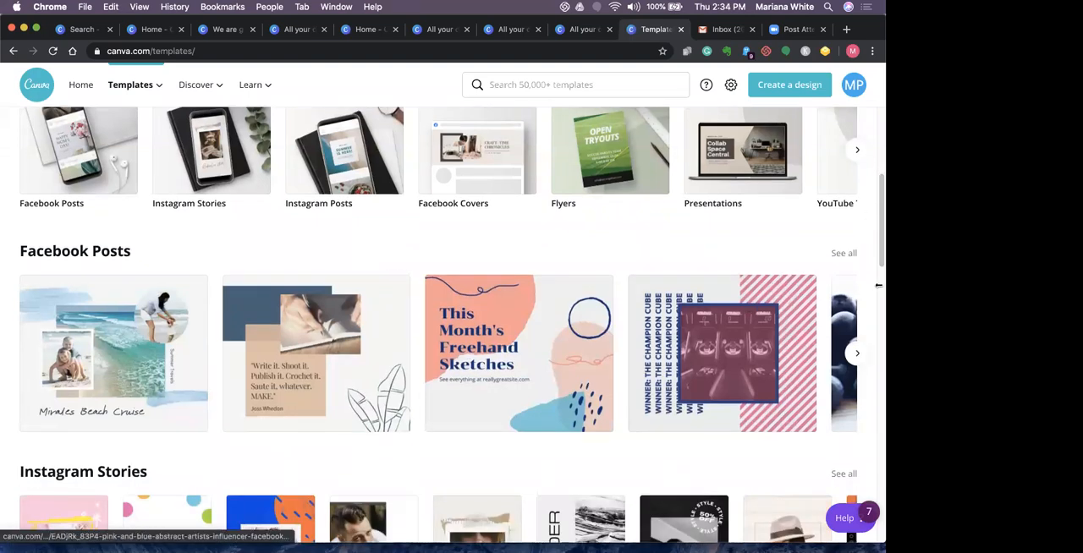
drag(879, 255, 879, 277)
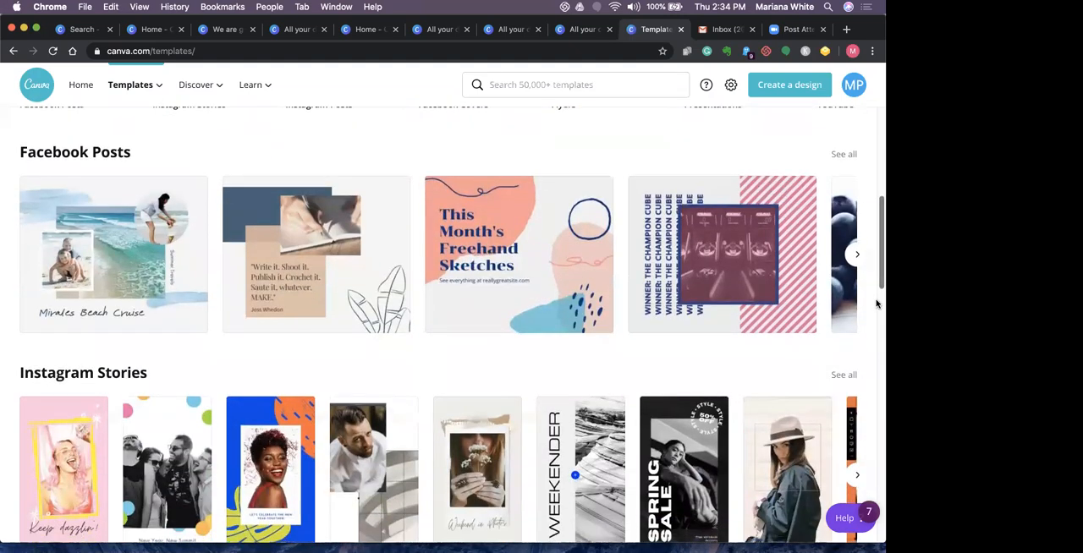
scroll(877, 304, down, 3)
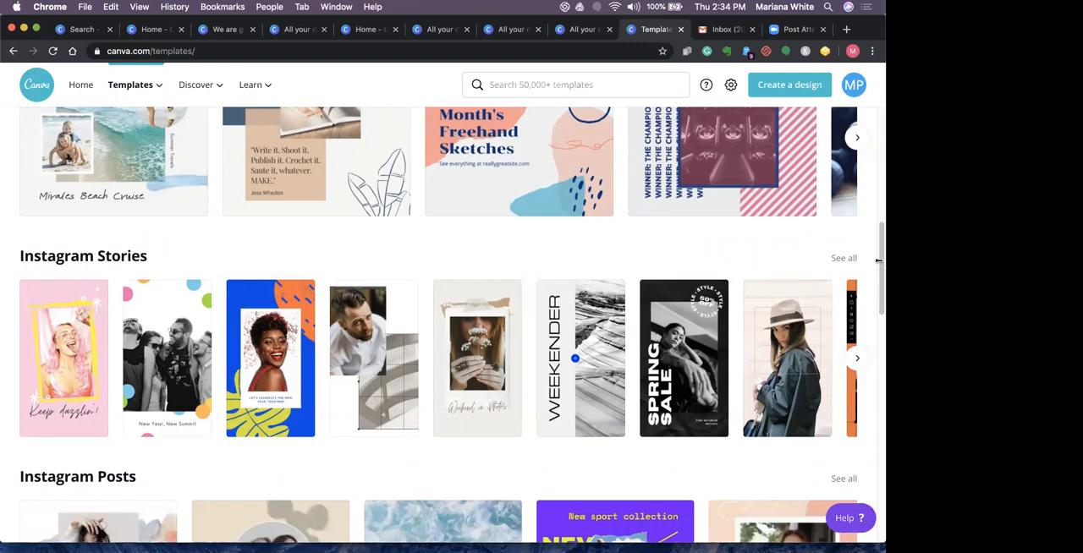
drag(878, 260, 878, 104)
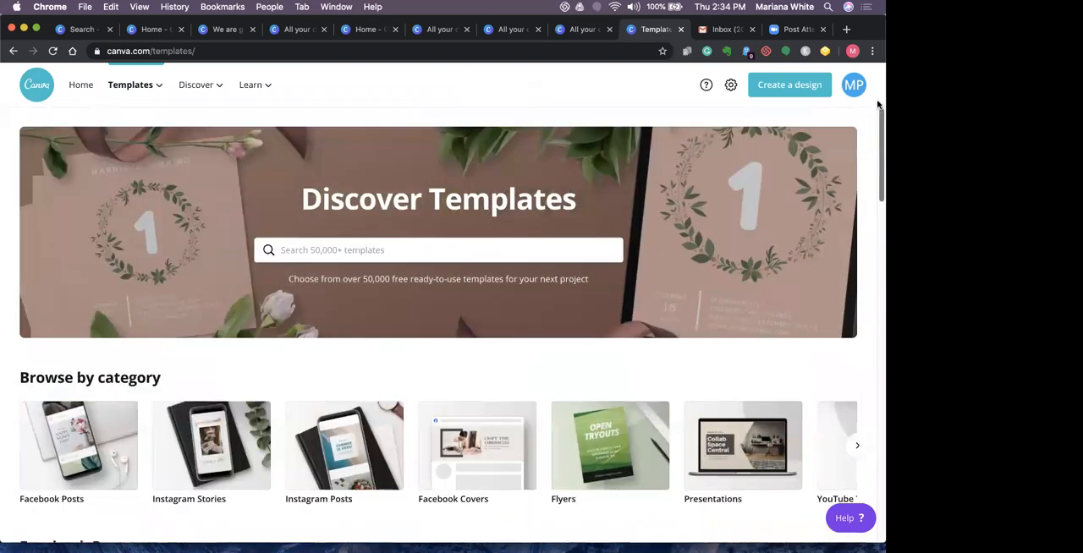
- Go back to all saved designs and reopen "We are going to get through this" with the hexagon logo
click(84, 91)
click(73, 170)
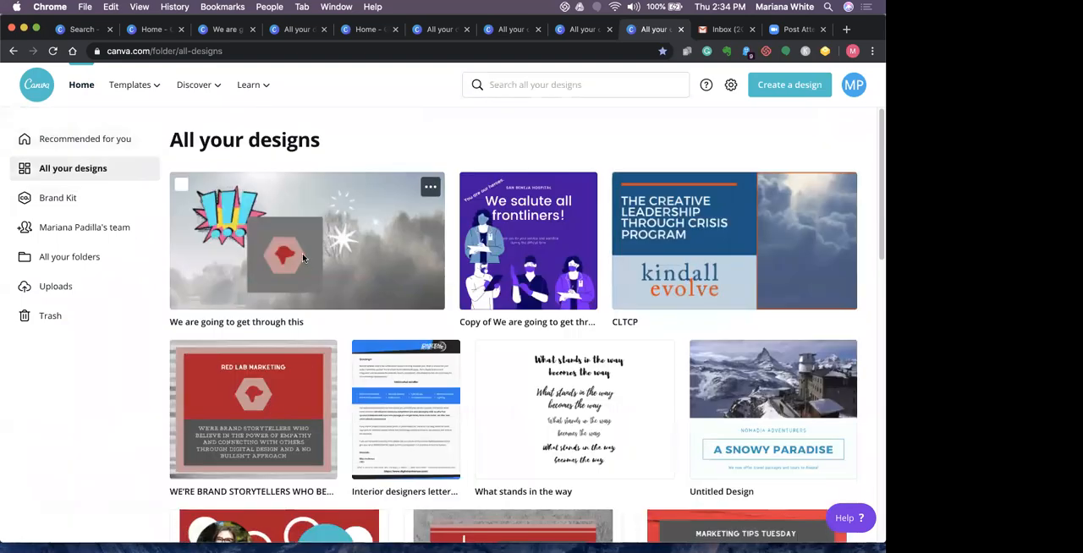
click(302, 254)
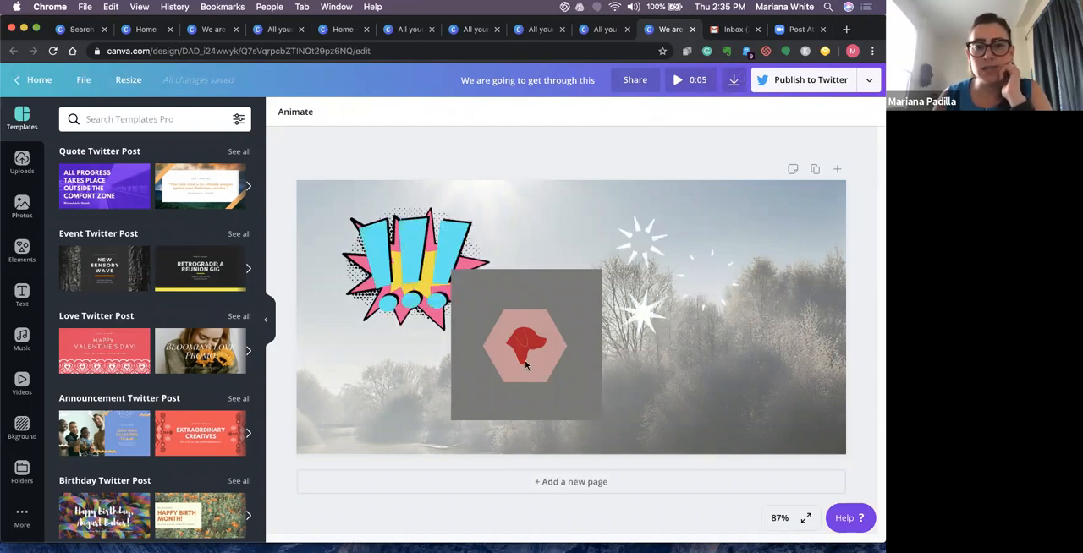
- Review the download file type options and the list of publishing destinations for the Twitter post
click(733, 81)
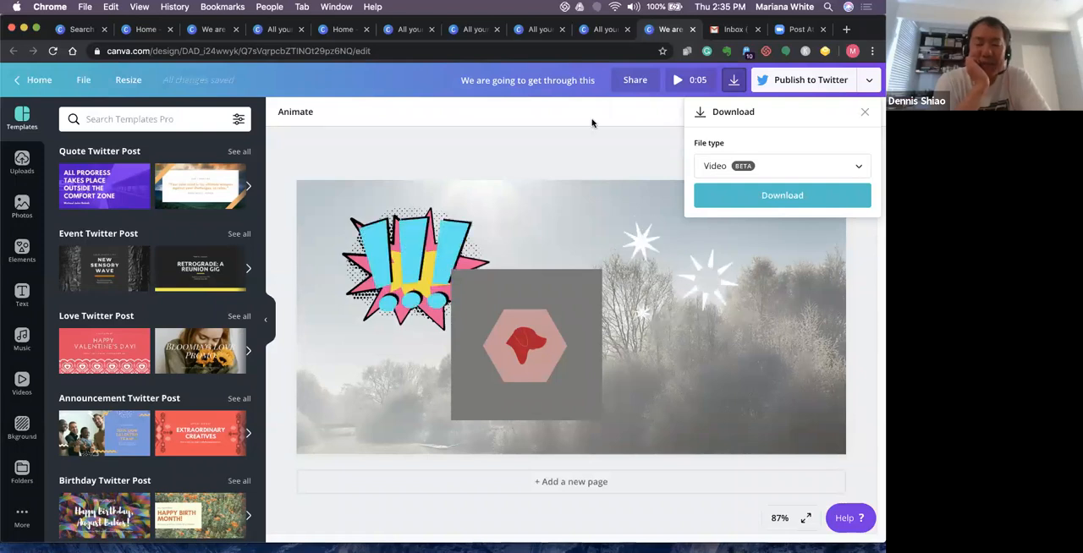
click(871, 82)
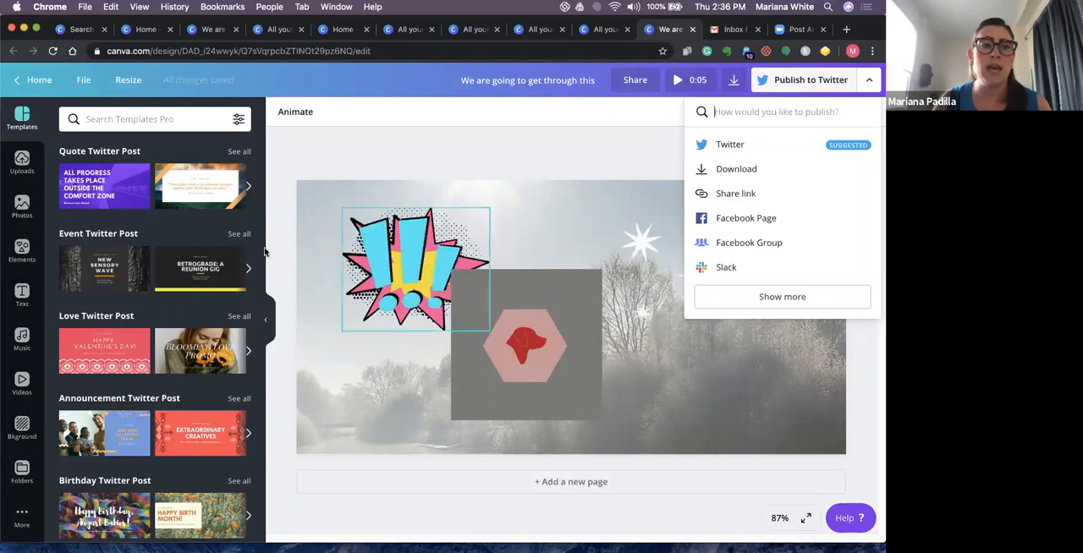
- Look through the Elements library's categories, including grids, shapes, frames, stickers, charts and gradients
click(23, 252)
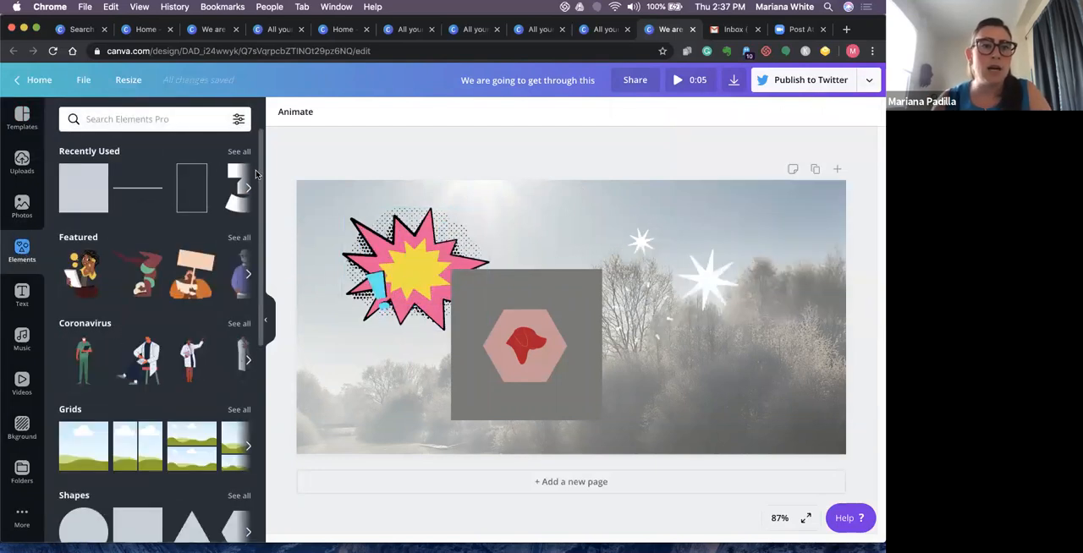
scroll(225, 314, down, 5)
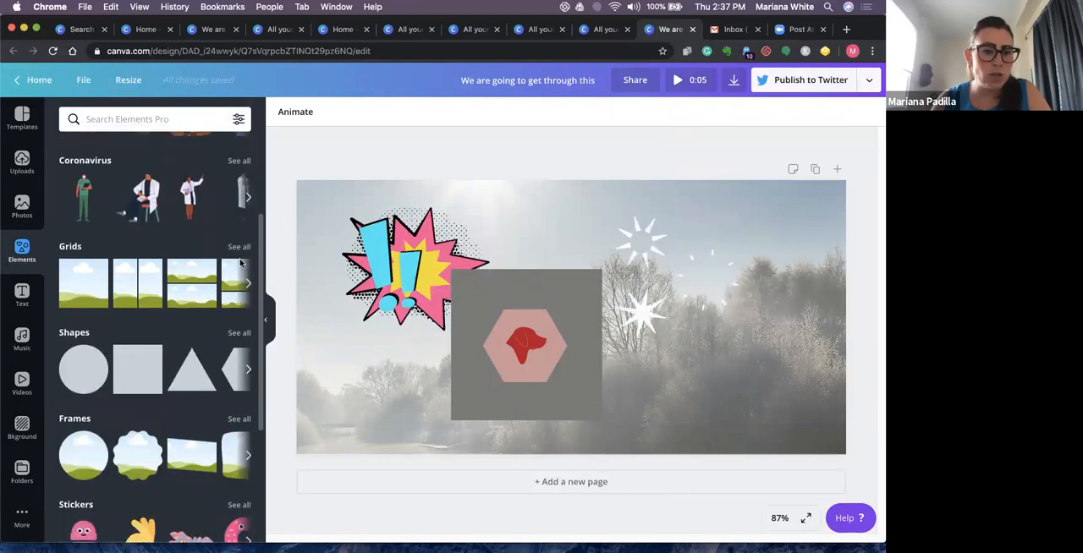
scroll(224, 314, down, 5)
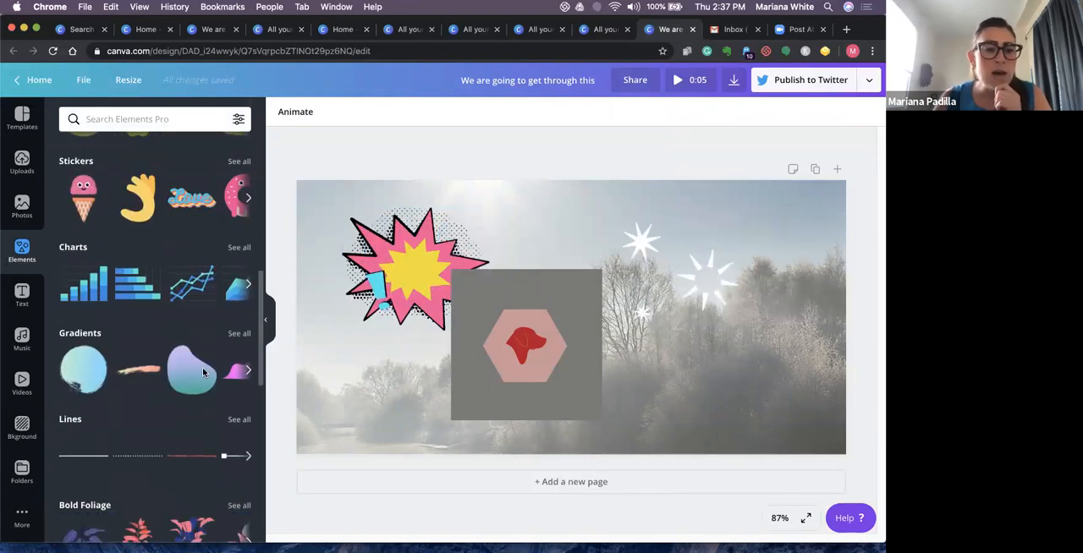
scroll(193, 410, down, 2)
scroll(169, 338, up, 15)
- Search the Elements library for "swimming pool", look through the illustrations found and clear the search
click(140, 119)
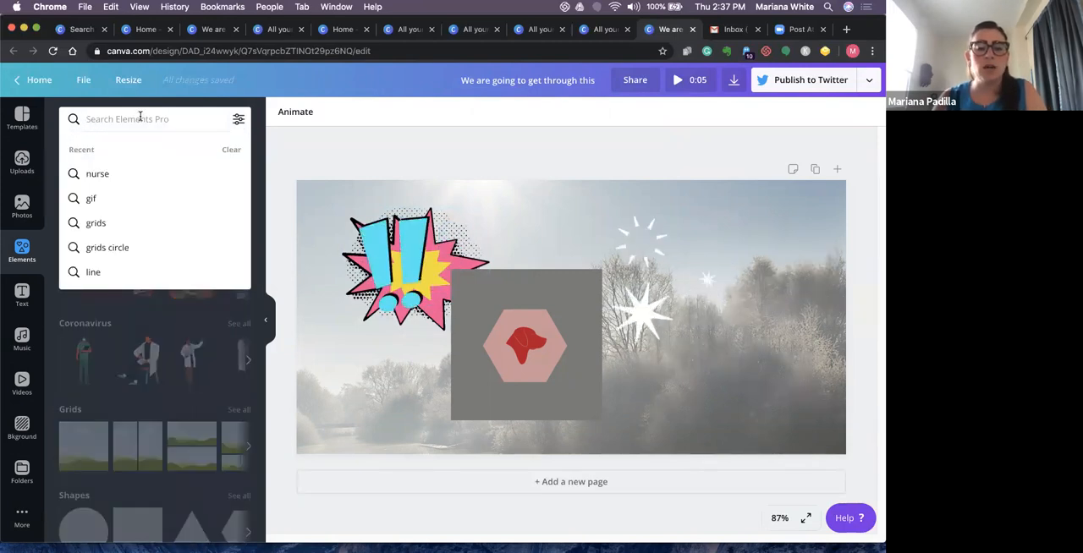
text(swimming poo)
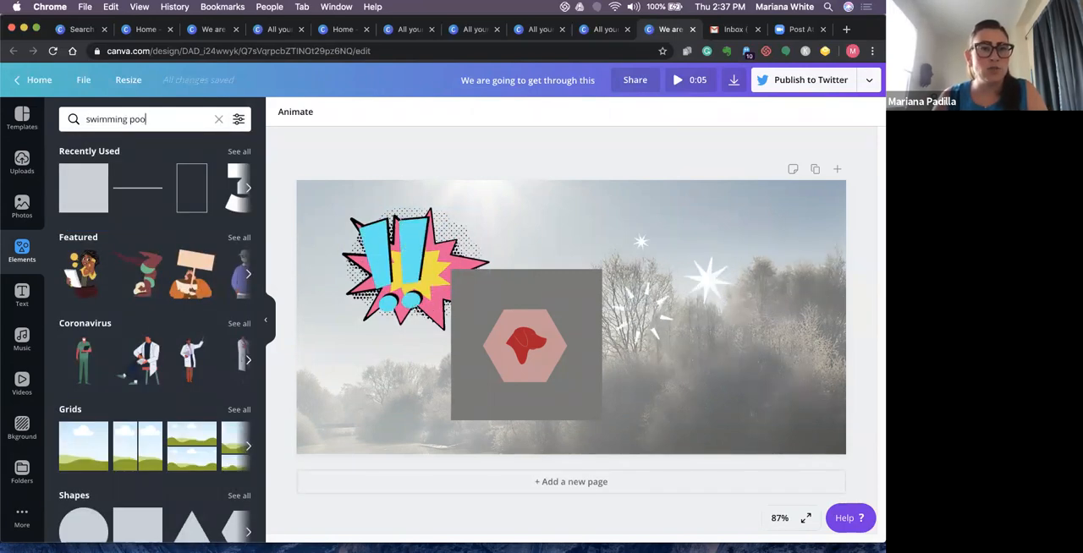
text(l)
key(Return)
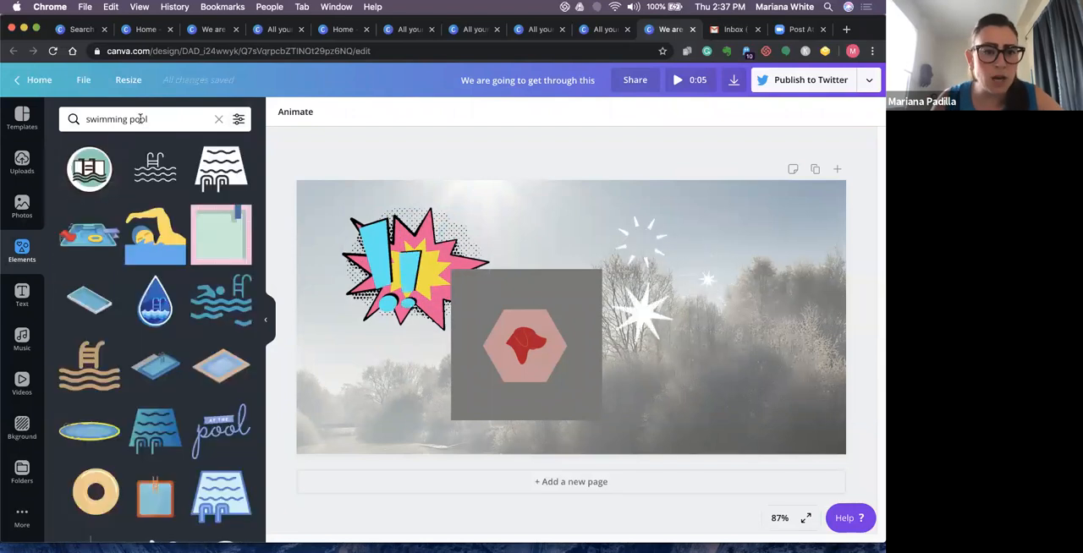
scroll(228, 363, down, 4)
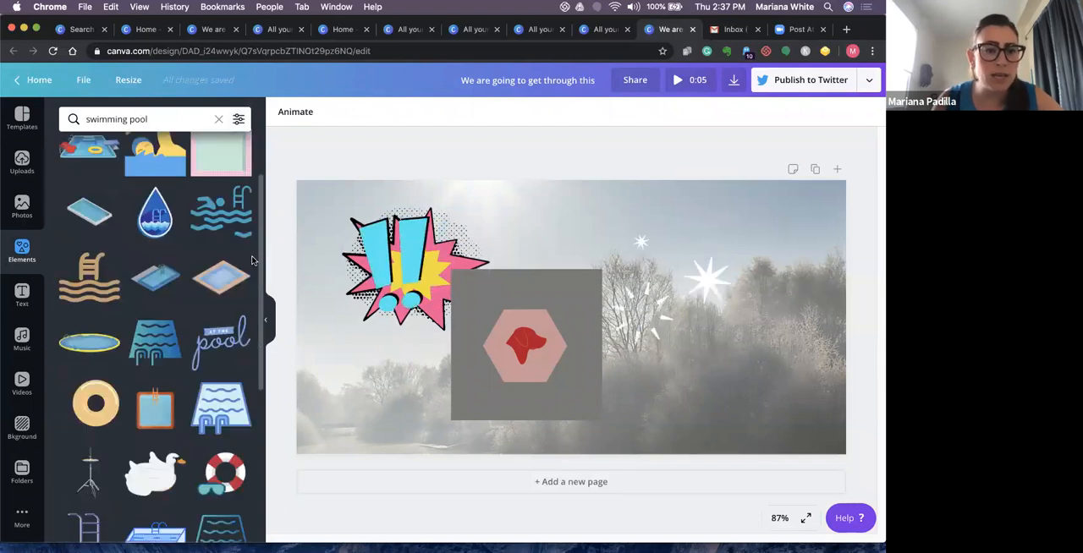
scroll(228, 363, down, 10)
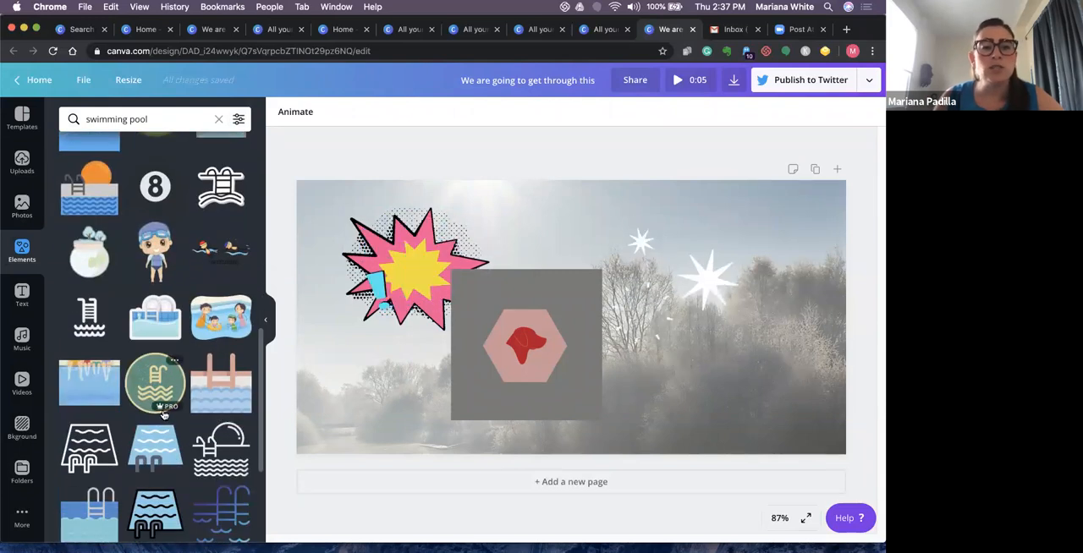
mouse_move(161, 413)
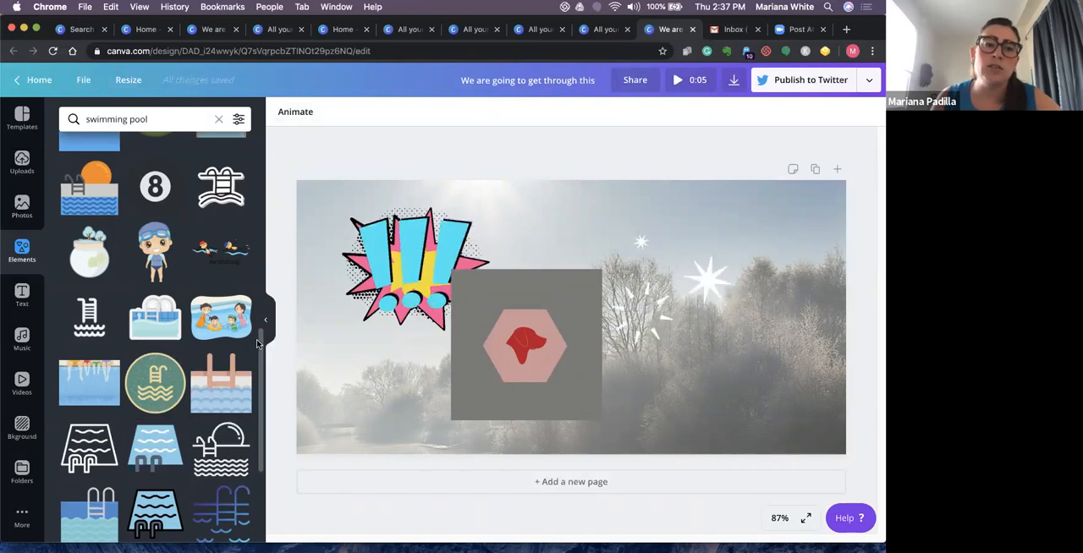
scroll(137, 163, down, 5)
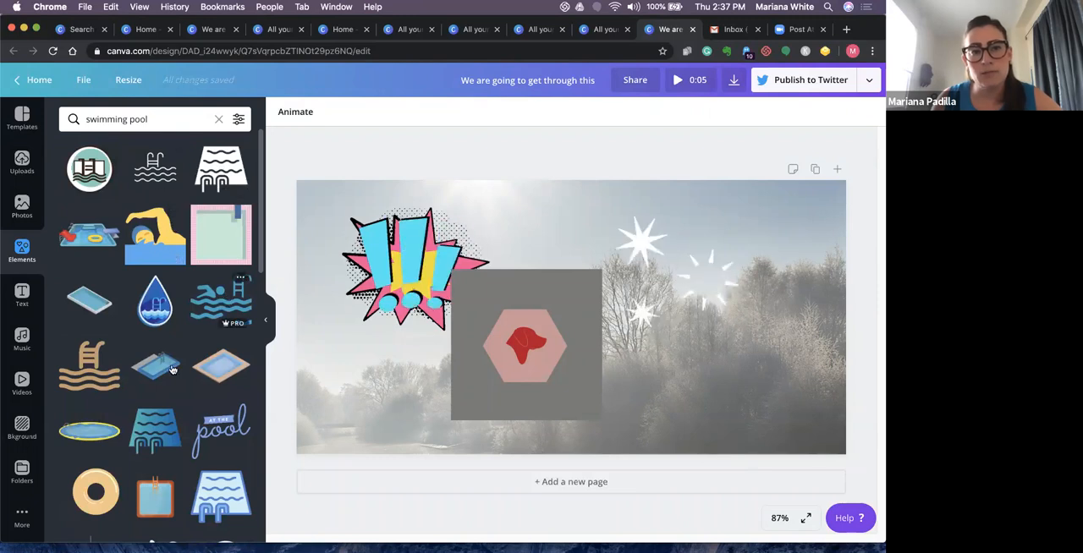
click(217, 119)
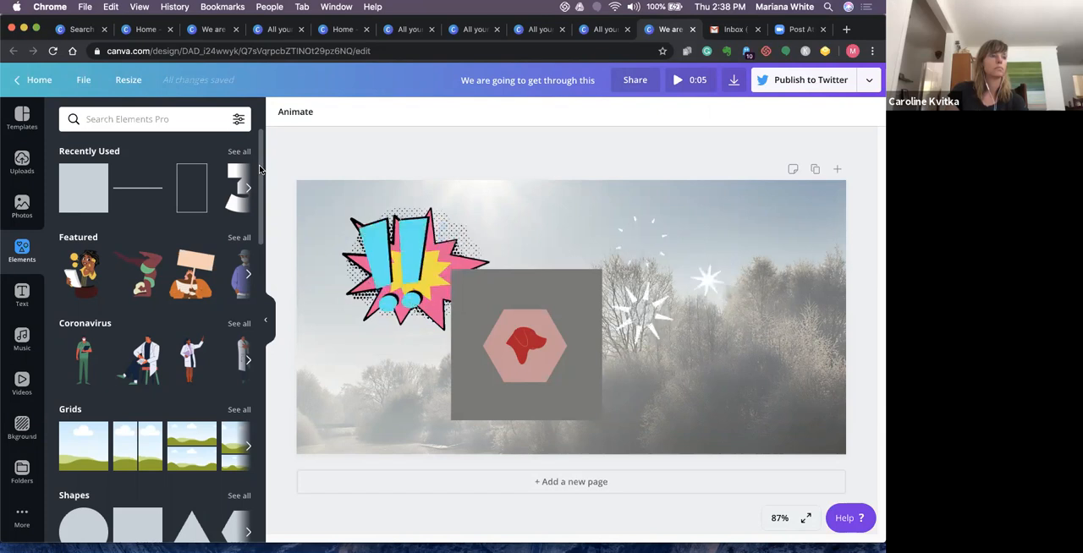
- Add the second Beach clip from the video library to the Twitter post and delete the comic burst sticker behind it
click(25, 382)
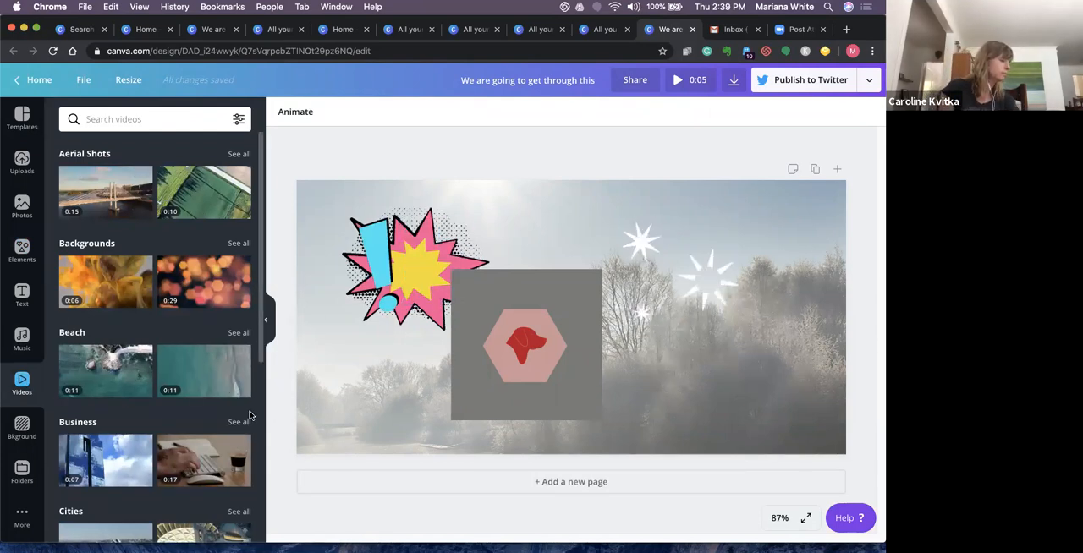
scroll(251, 415, down, 10)
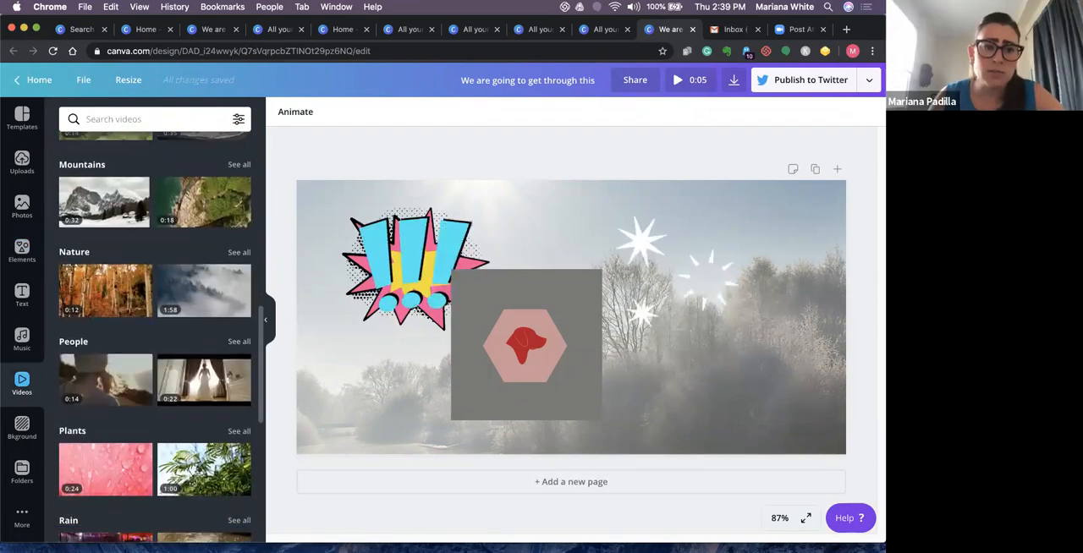
scroll(203, 381, down, 1)
scroll(204, 338, up, 10)
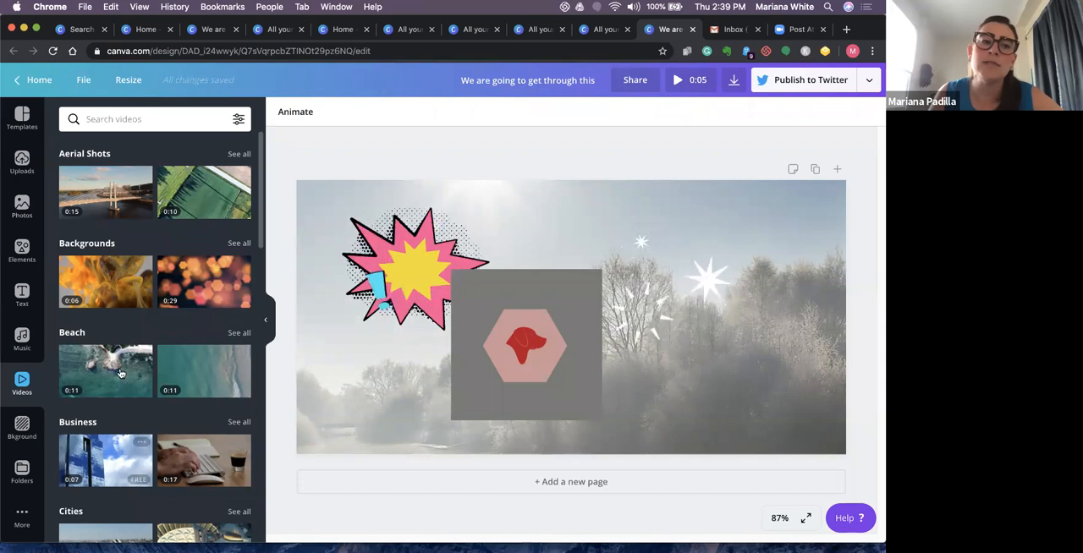
click(189, 380)
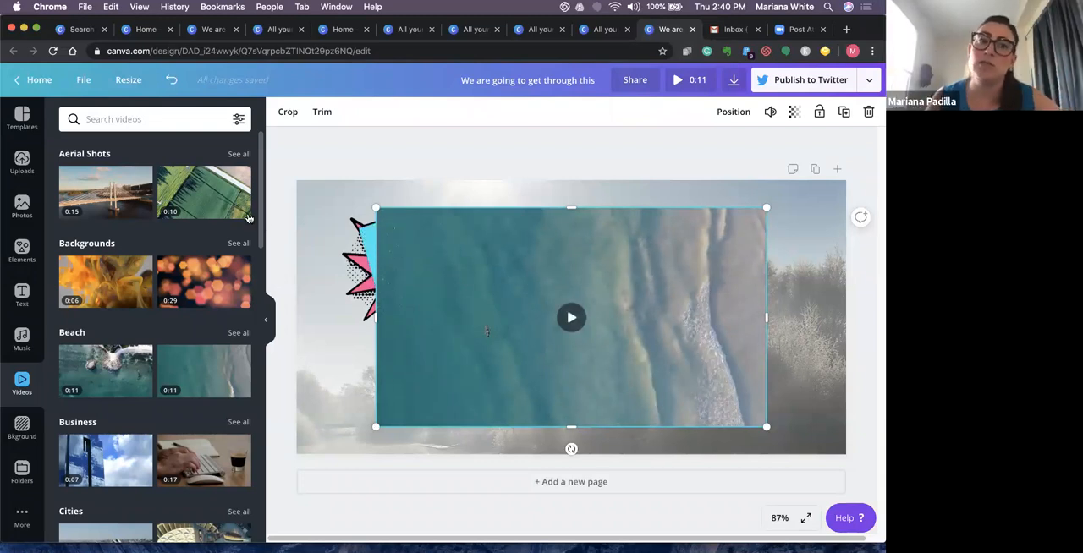
scroll(238, 337, down, 1)
scroll(238, 337, down, 15)
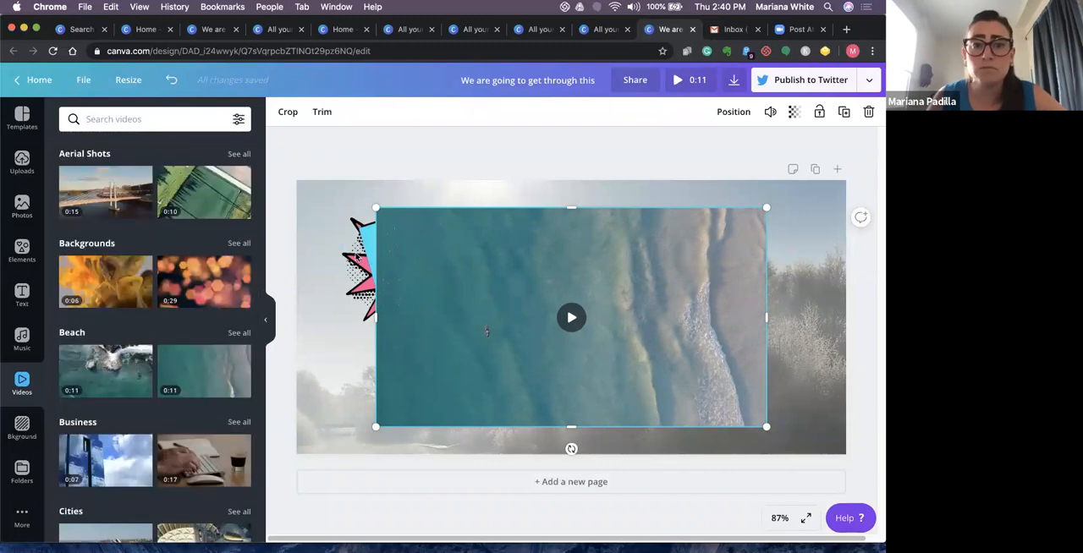
click(355, 257)
key(BackSpace)
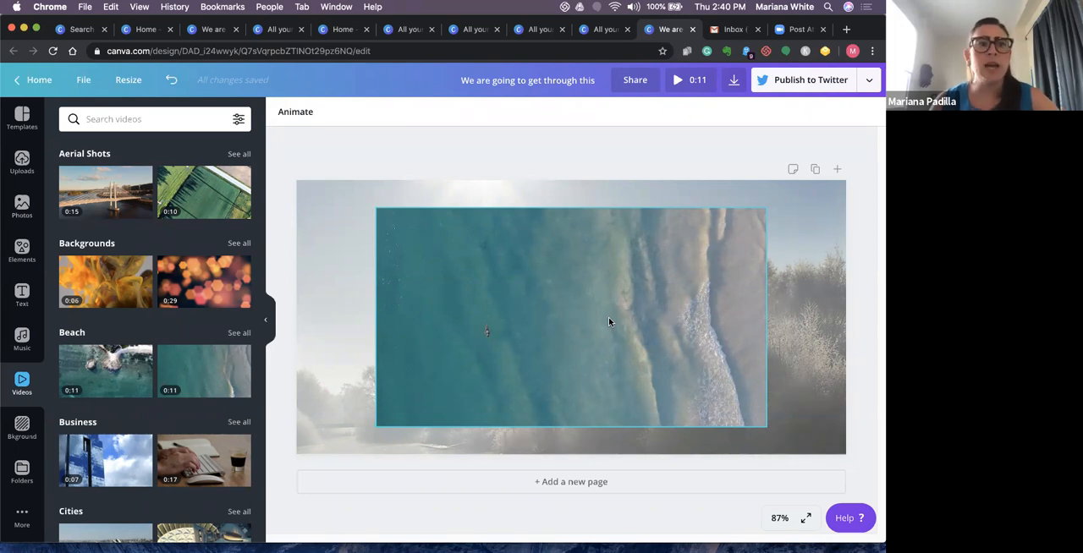
- Look through the Featured and Coronavirus illustrations in the Elements library
click(22, 249)
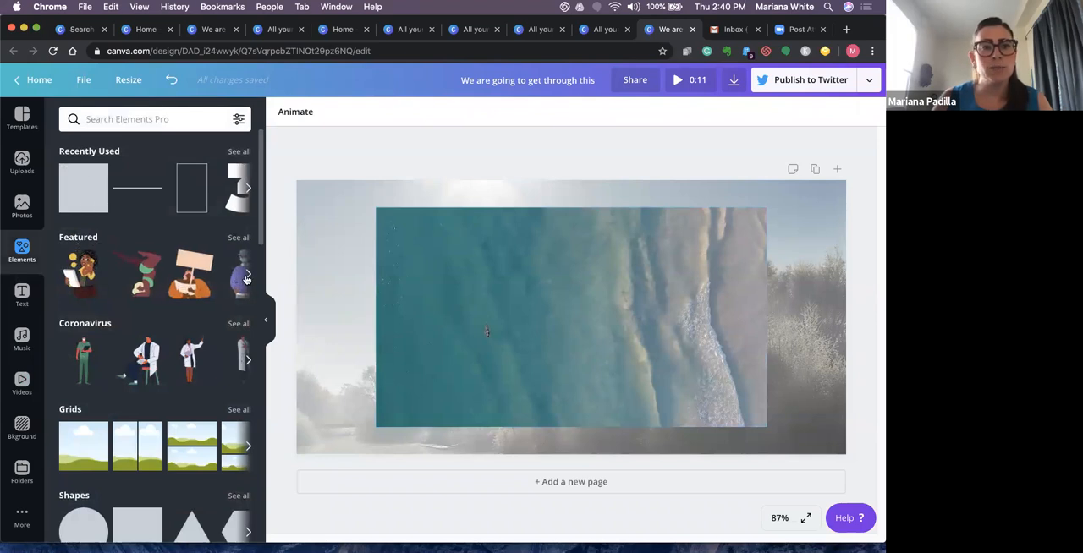
click(247, 277)
click(247, 276)
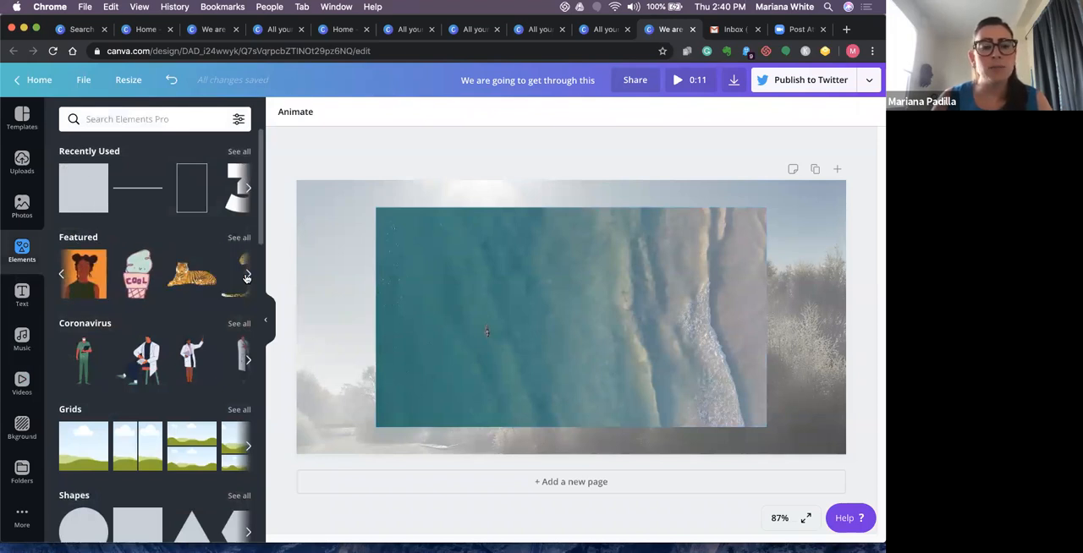
click(247, 276)
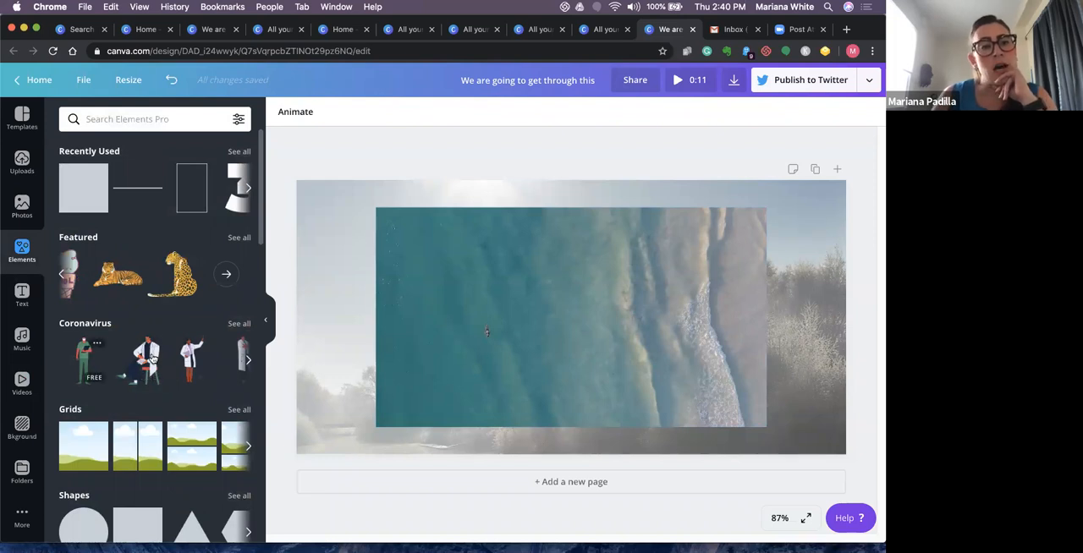
click(248, 359)
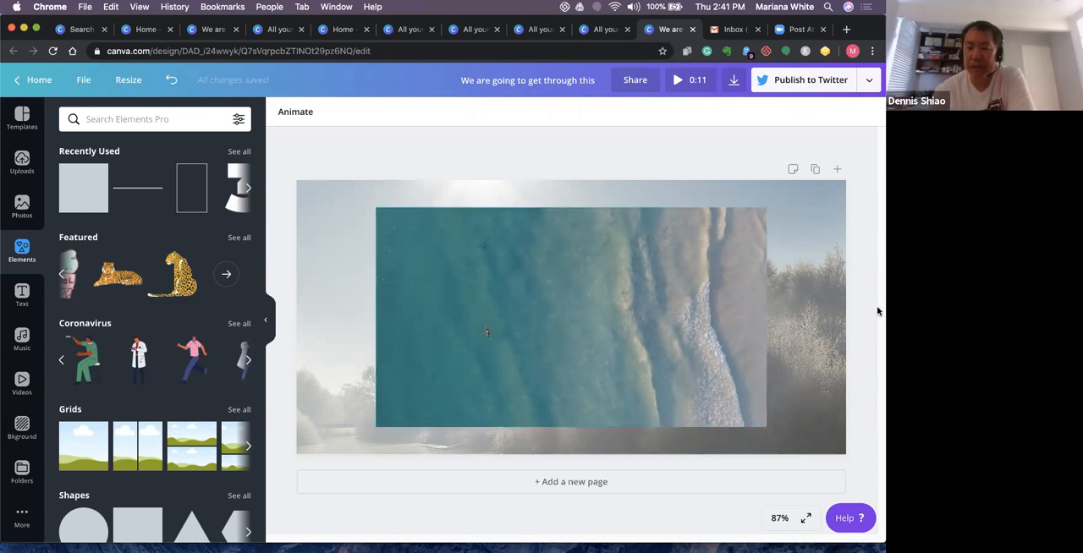
- Leave the design for the home page, show all saved designs and reopen "We are going to get through this"
click(498, 290)
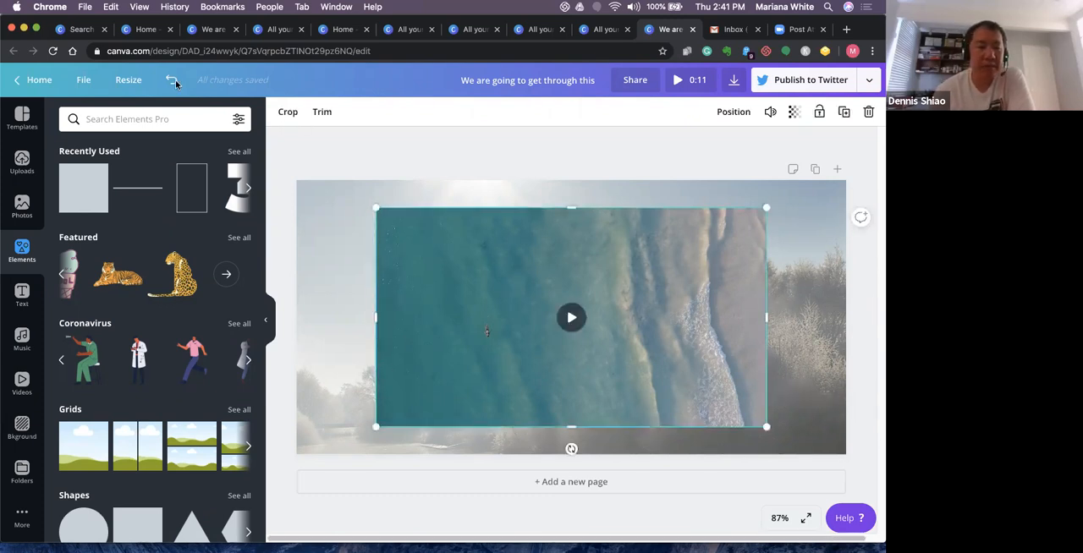
click(43, 80)
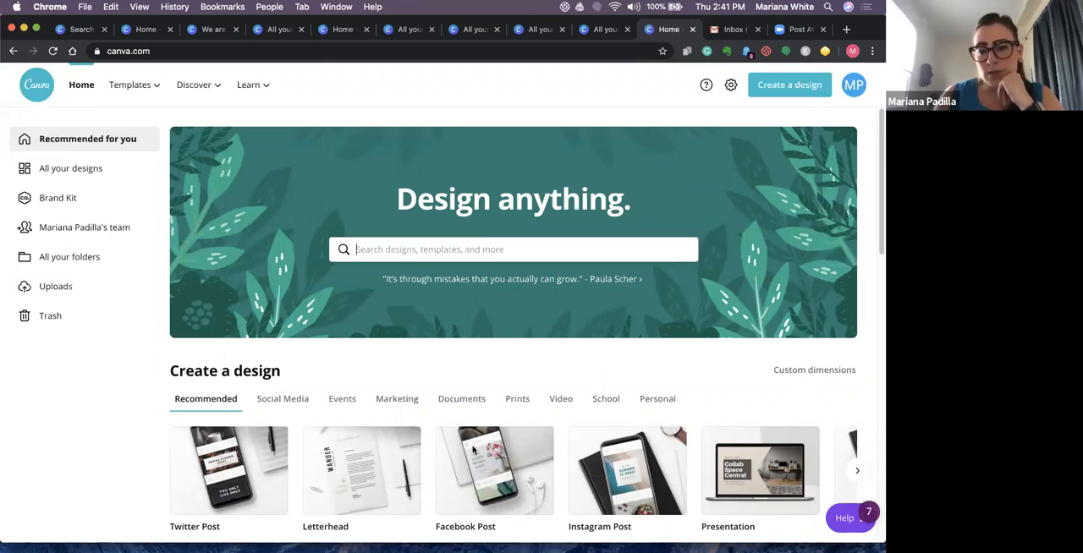
click(79, 169)
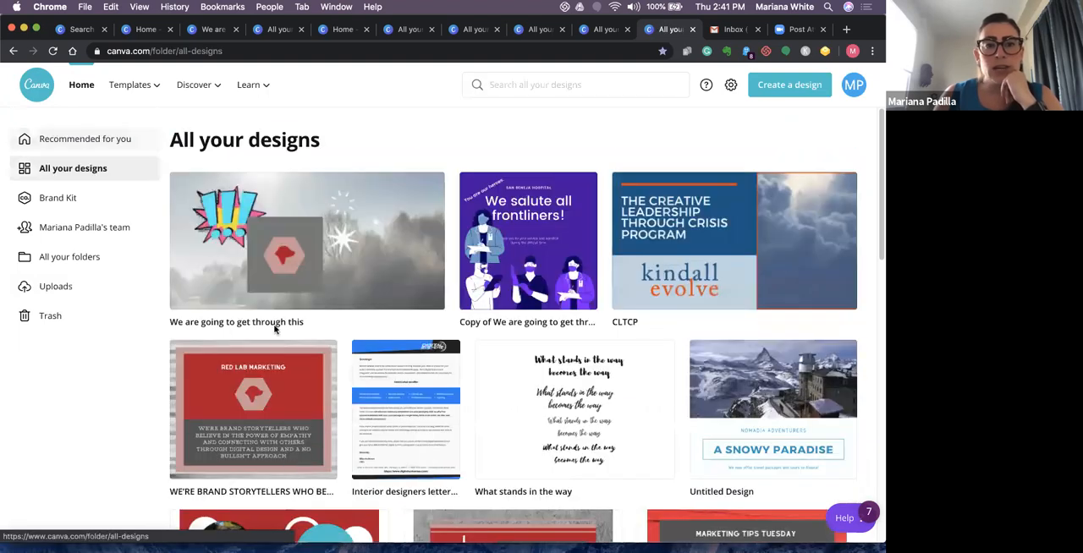
click(324, 253)
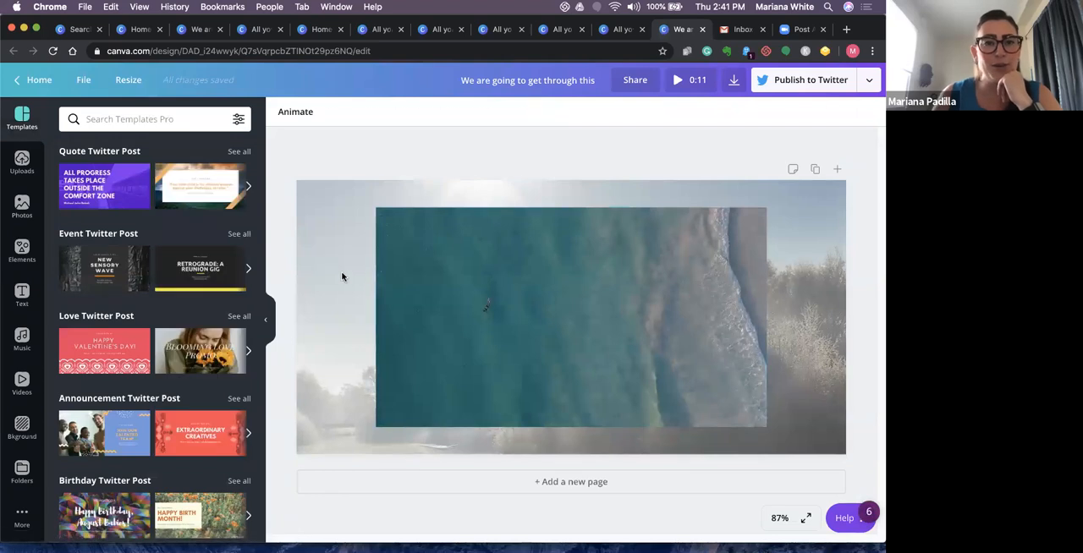
click(343, 275)
click(501, 136)
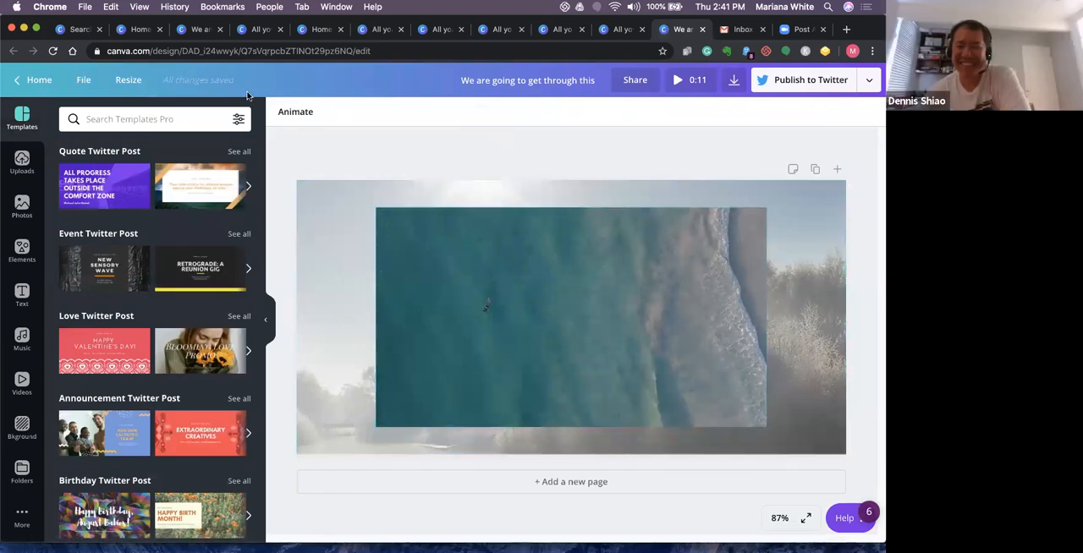
- Resize the Twitter post itself to a custom size of 350 x 350 px, without making a copy
click(129, 81)
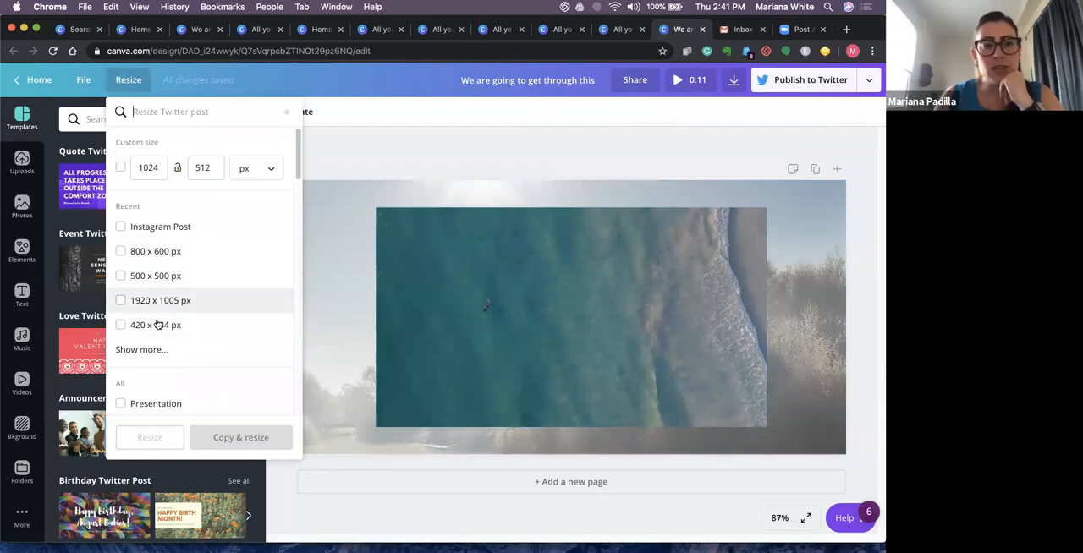
click(158, 171)
key(BackSpace)
key(BackSpace)
key(BackSpace)
key(BackSpace)
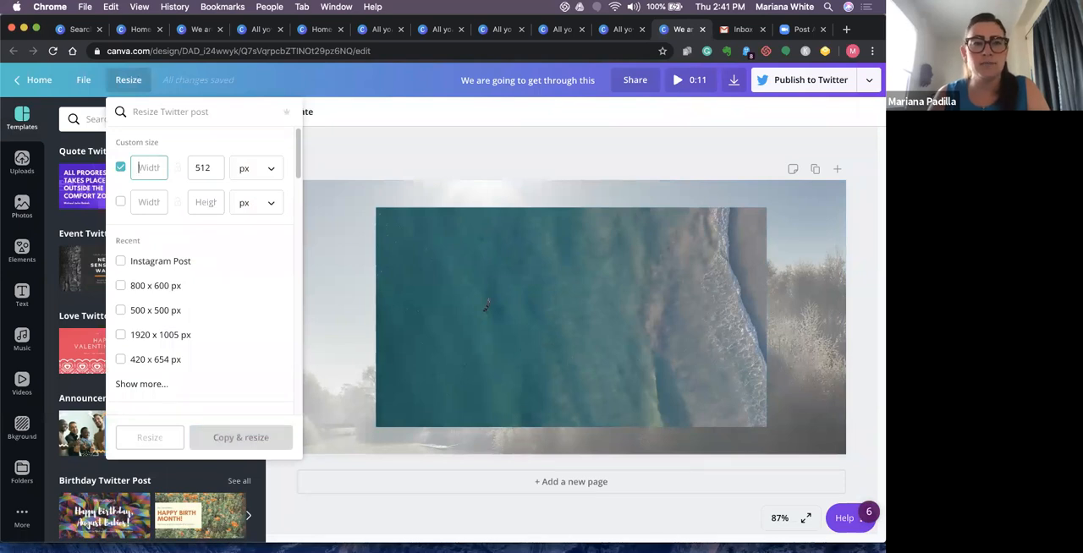
text(350)
click(212, 168)
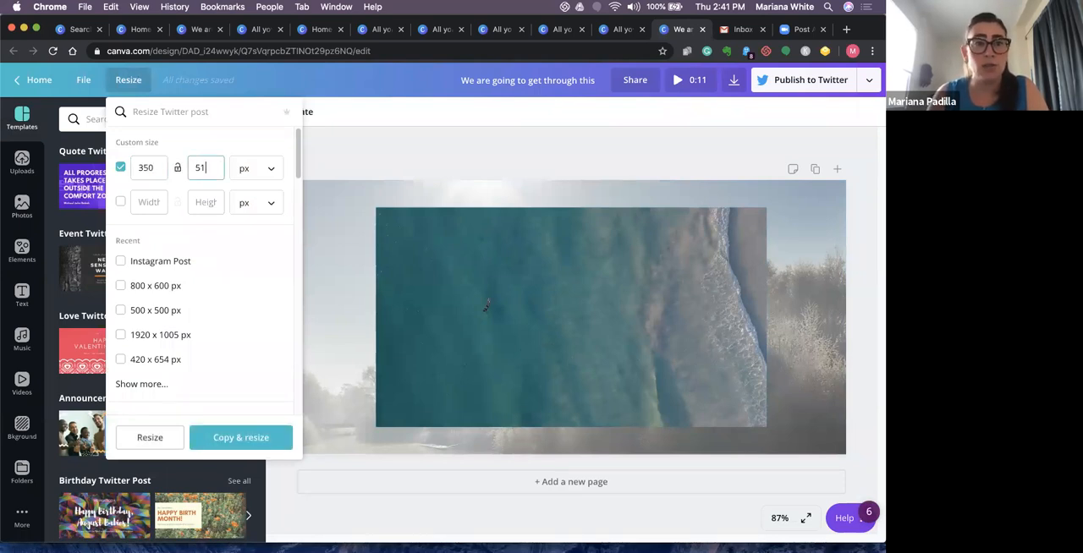
key(BackSpace)
key(BackSpace)
key(BackSpace)
text(350)
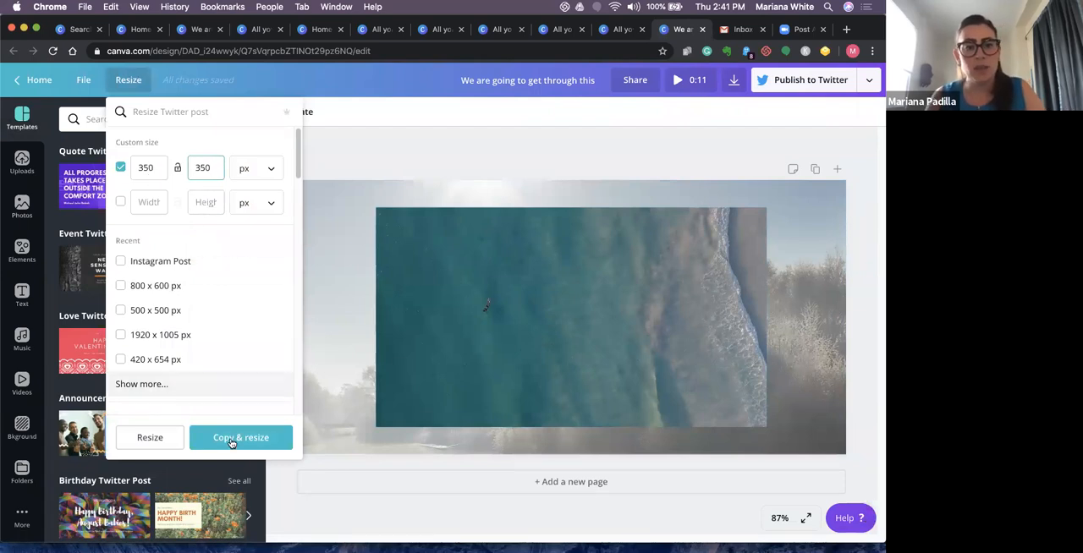
click(168, 446)
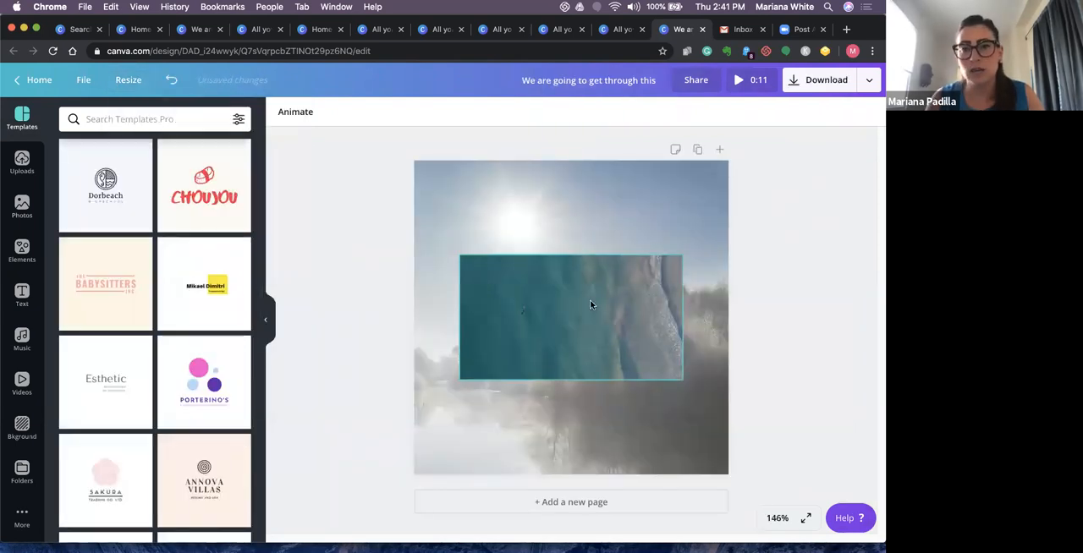
- Move the beach video slightly lower on the square design and return to the home page
drag(563, 344, 569, 349)
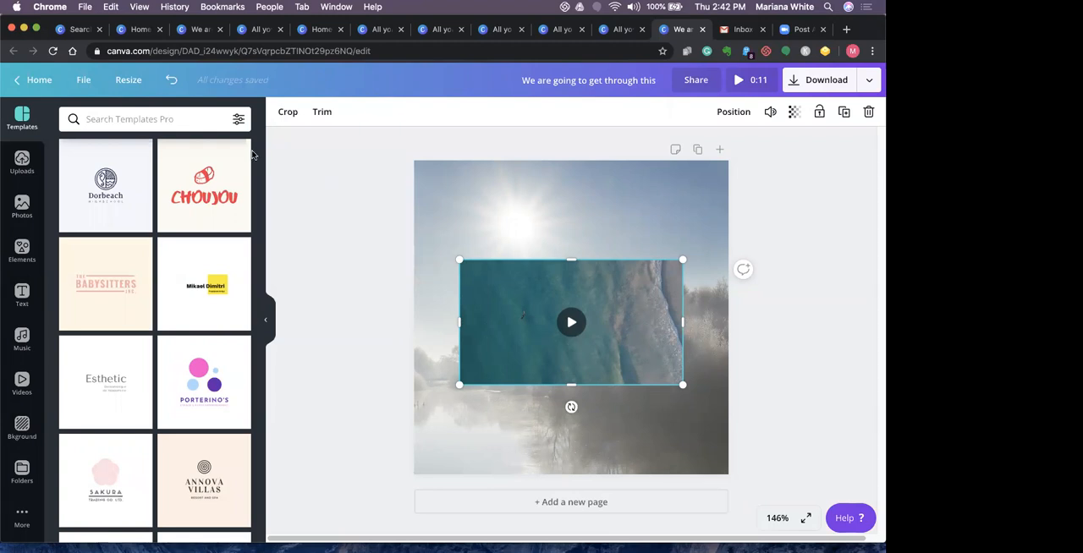
click(86, 80)
click(39, 81)
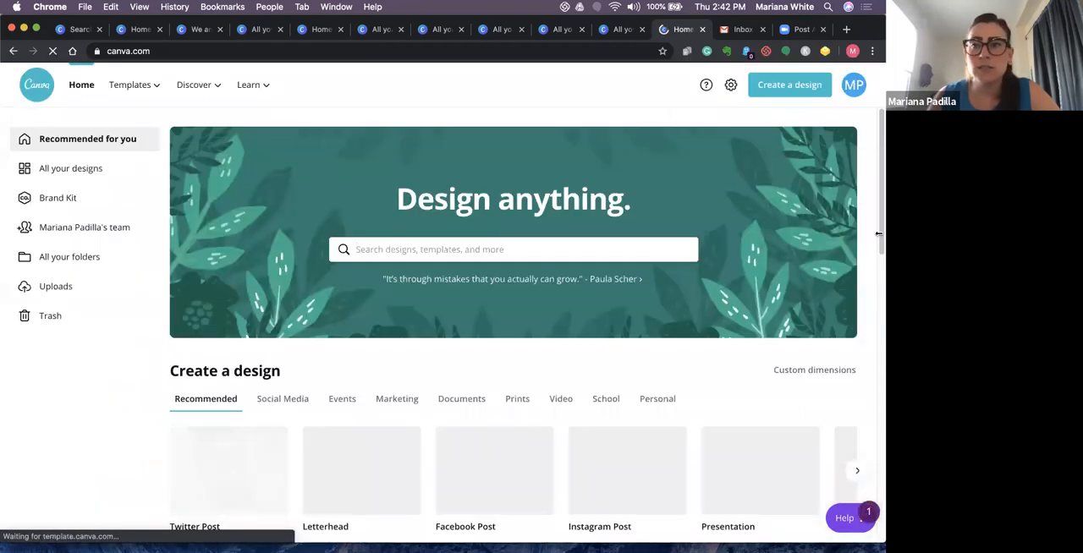
- Create a new Facebook Post and fill it with the "Virtual Hugs Stop the Bugs" template from the Coronavirus Facebook Post collection
scroll(394, 348, down, 3)
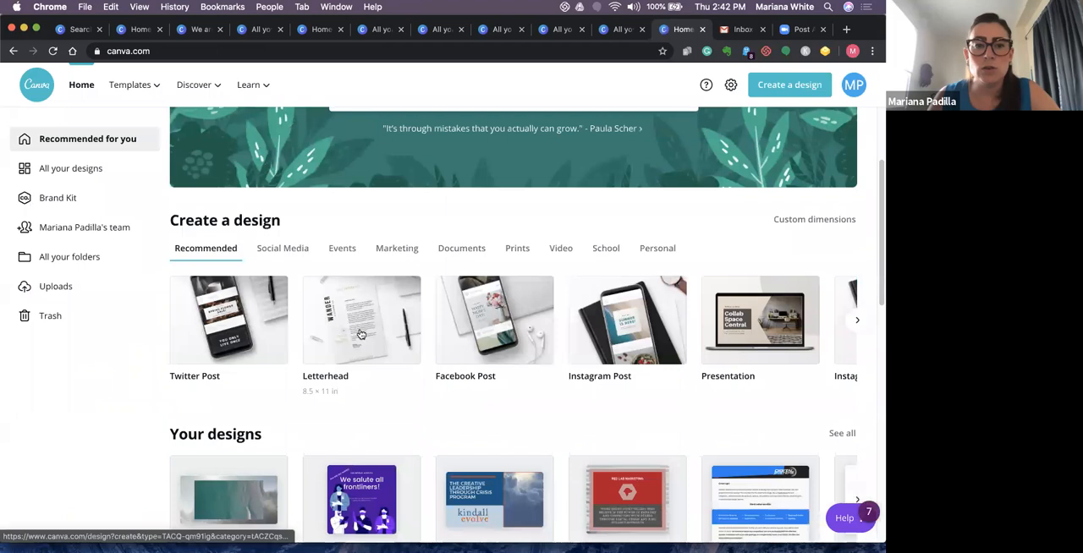
click(497, 341)
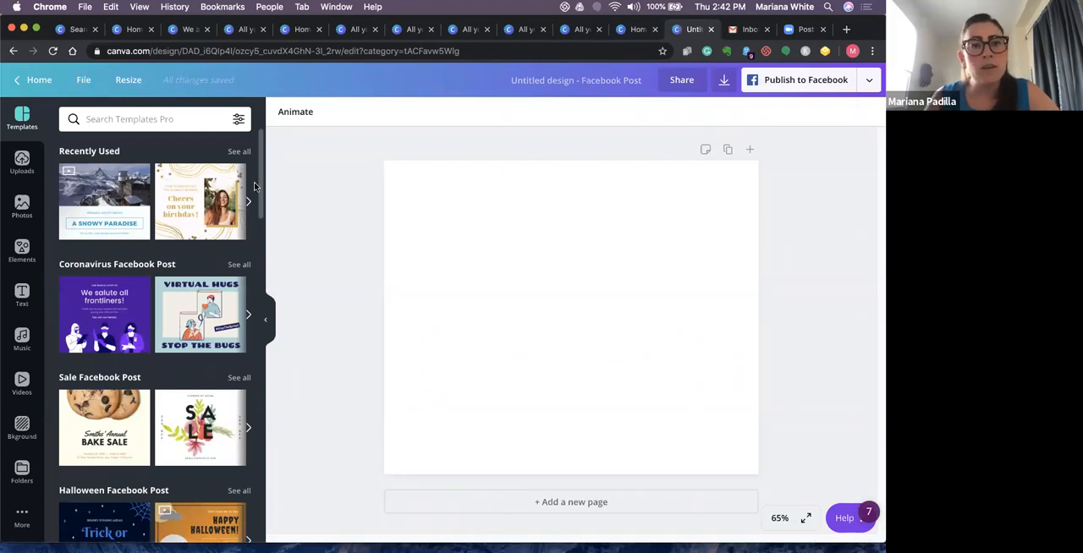
drag(261, 211, 257, 307)
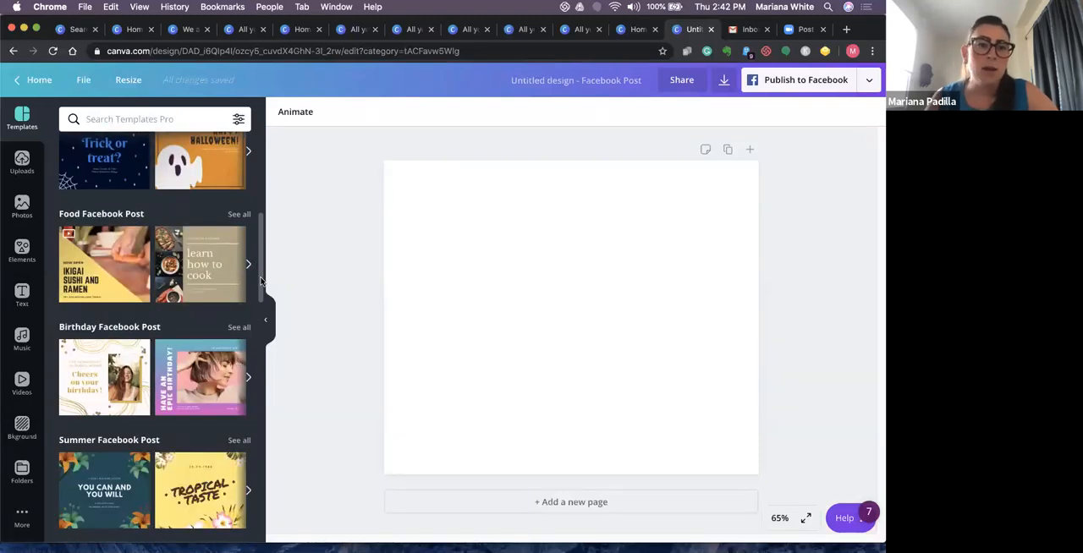
drag(260, 282, 254, 351)
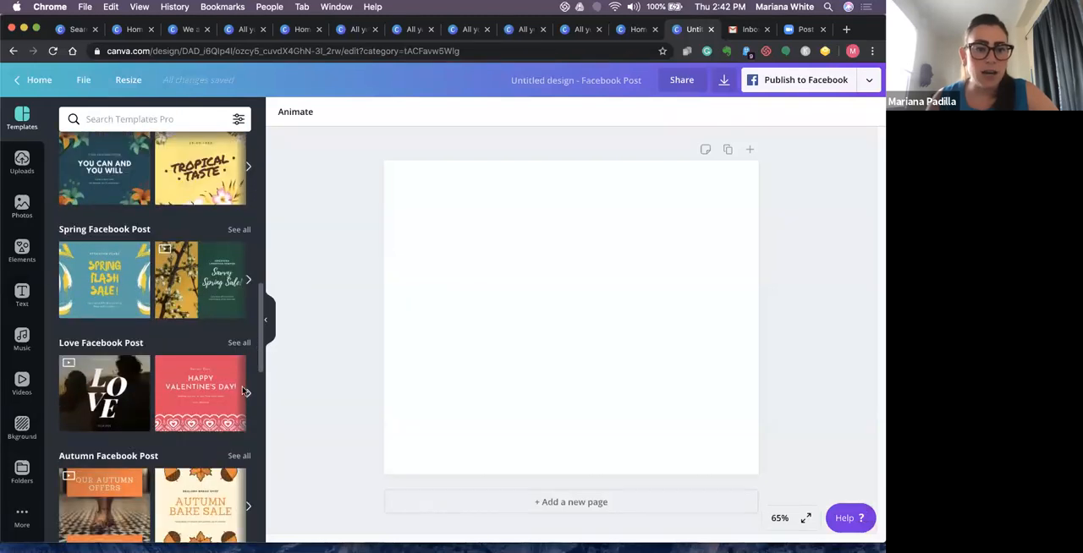
scroll(244, 390, down, 3)
scroll(243, 390, down, 3)
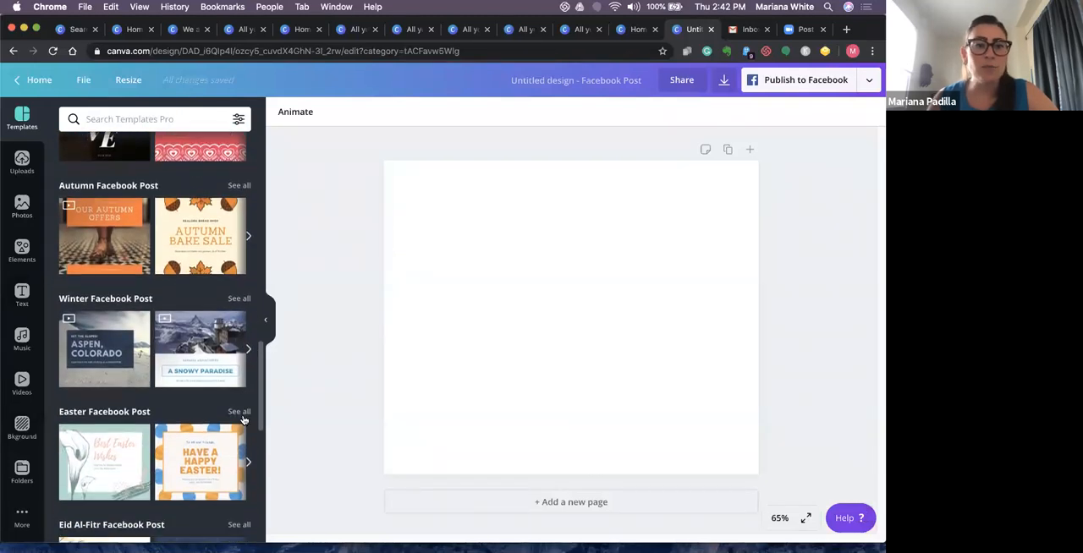
drag(260, 389, 297, 121)
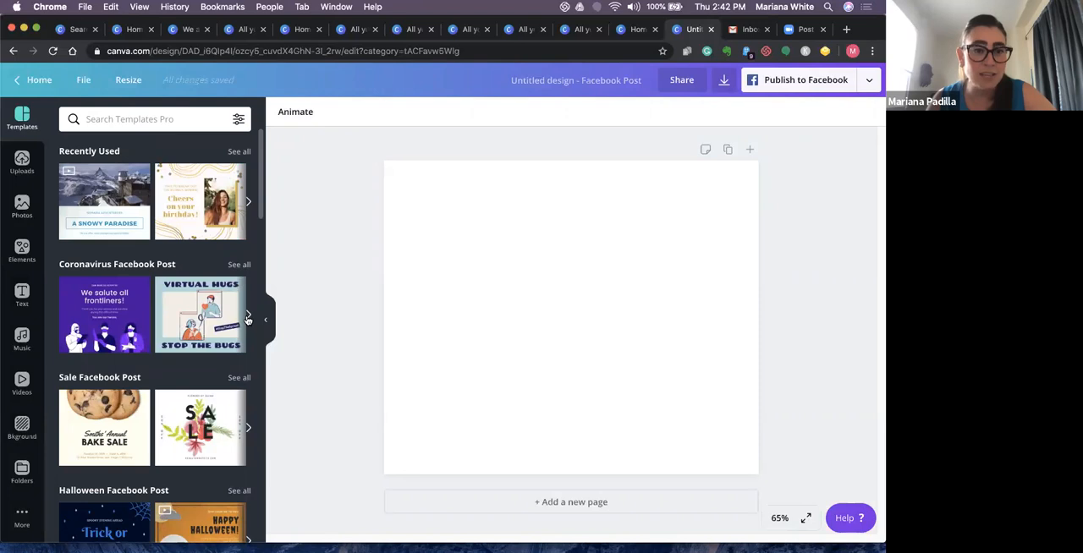
click(248, 316)
click(104, 314)
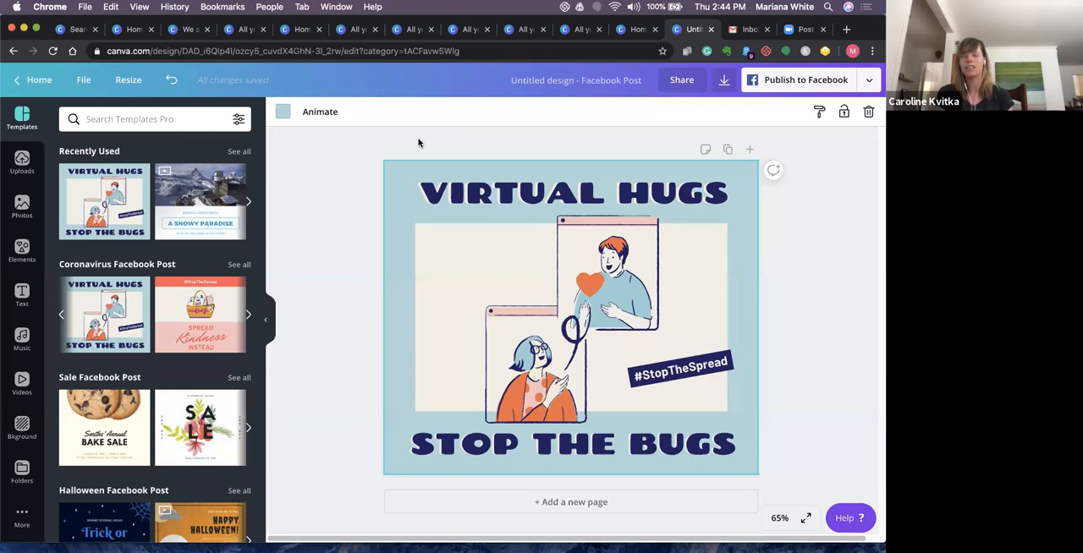
- Show the folders list and add the note "gj" to the Virtual Hugs page
click(22, 472)
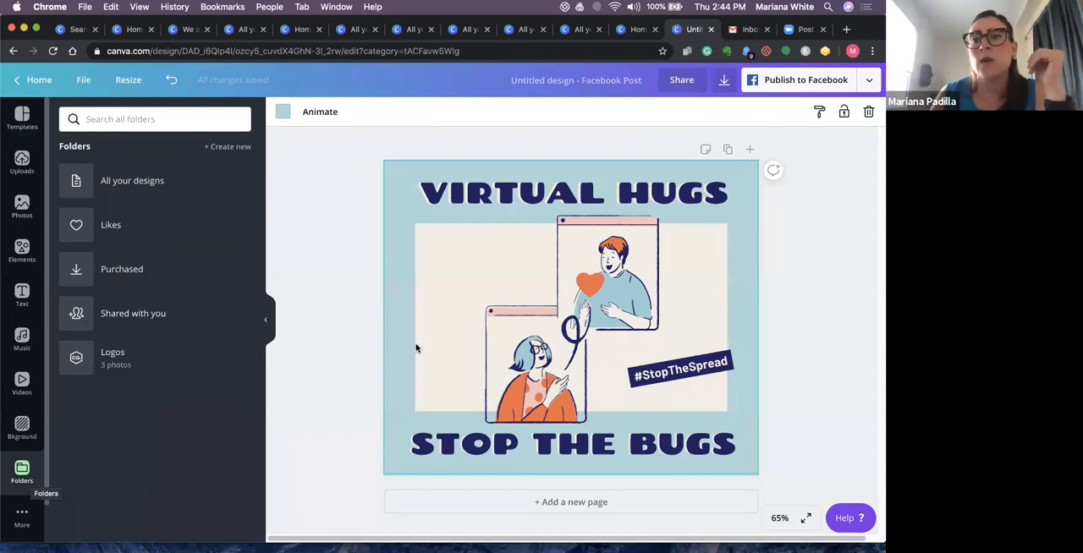
click(706, 149)
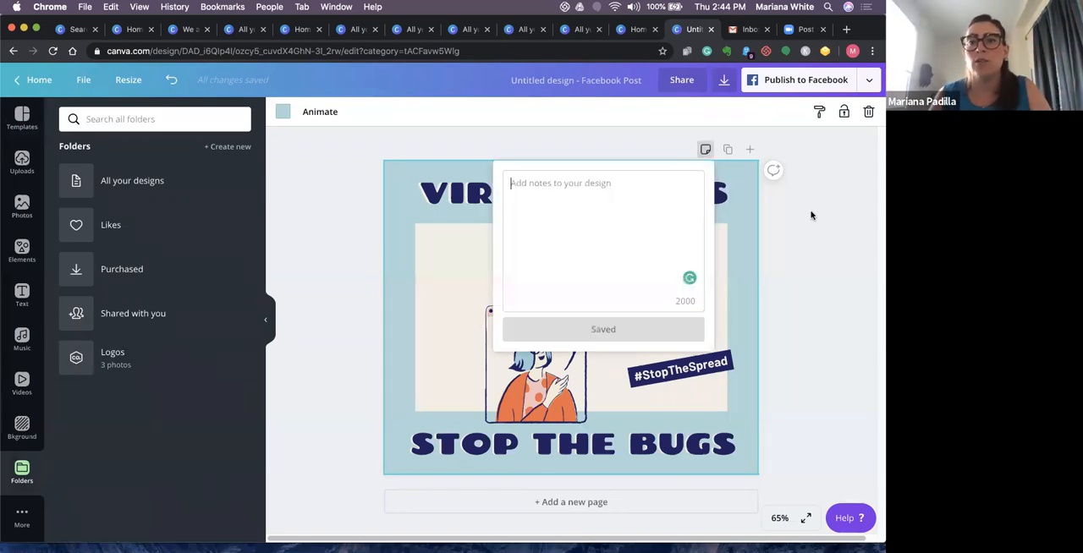
click(675, 211)
text(gj)
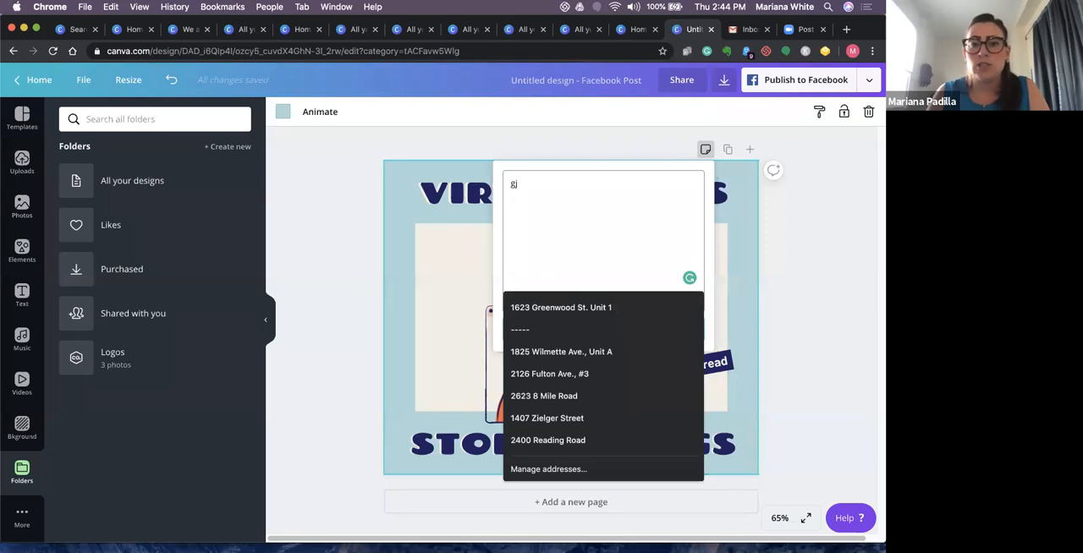
click(817, 248)
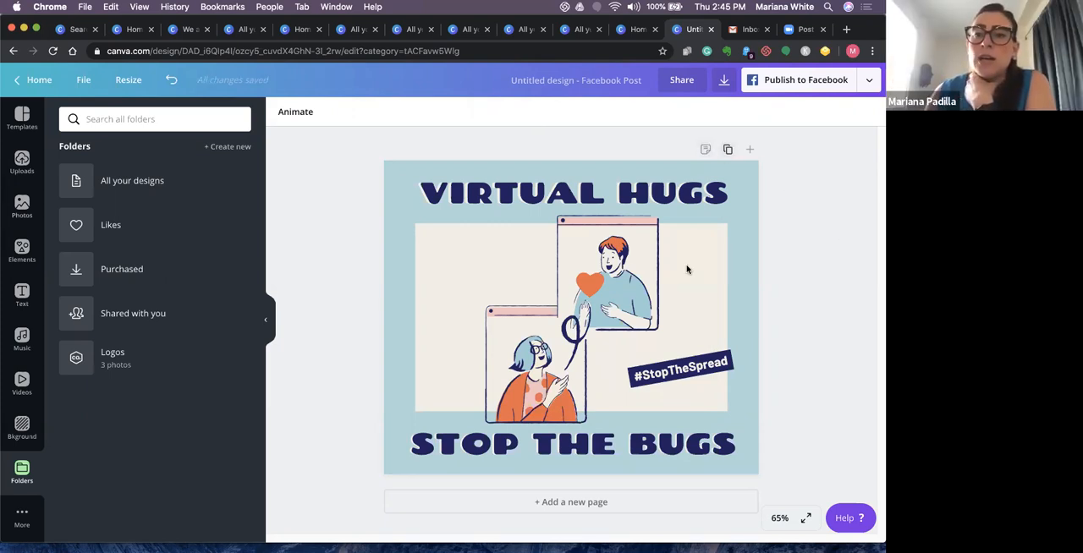
- Duplicate the Virtual Hugs page as a second page and look over both pages
click(728, 324)
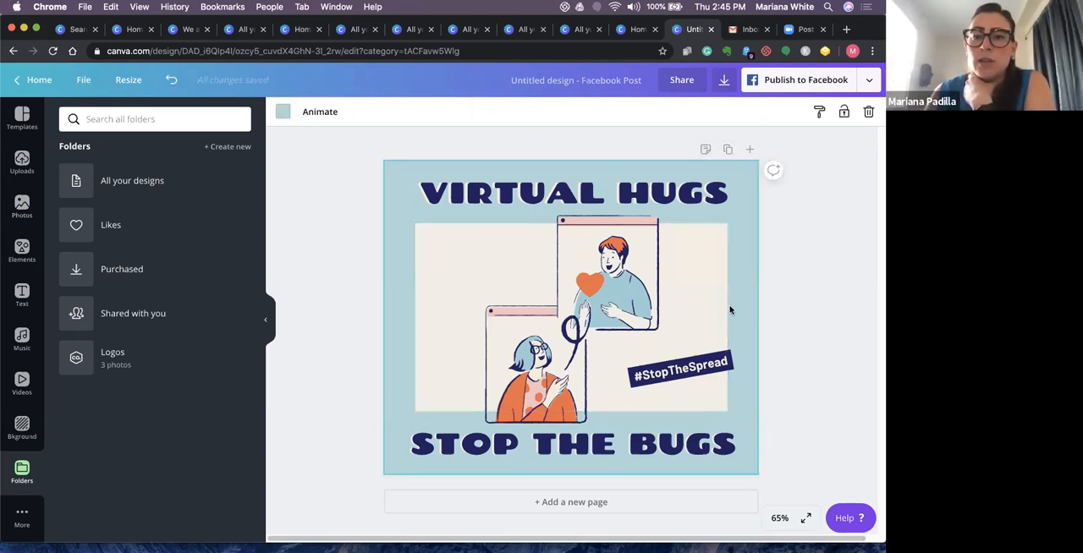
click(729, 150)
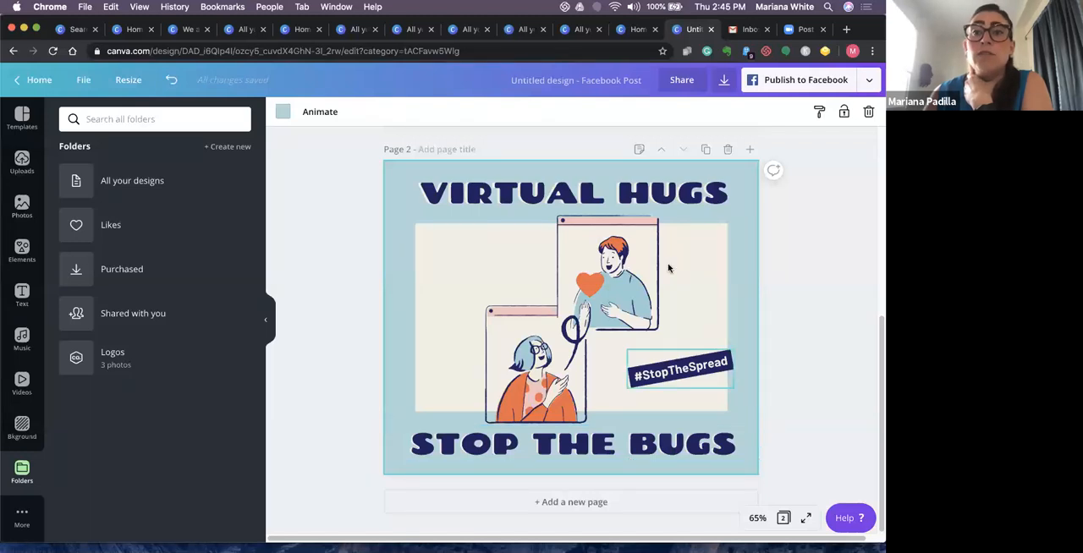
scroll(879, 355, up, 5)
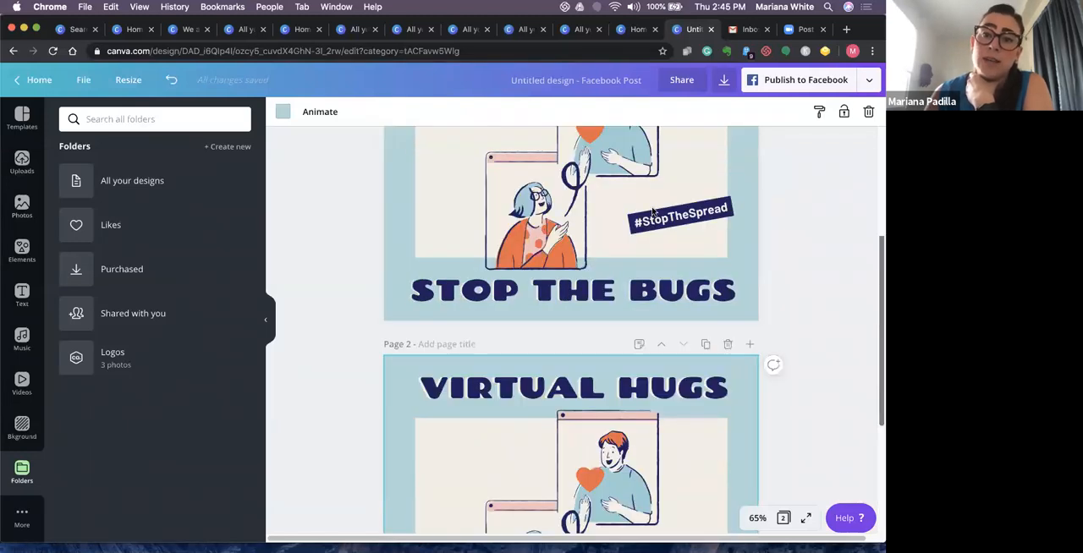
drag(878, 333, 878, 246)
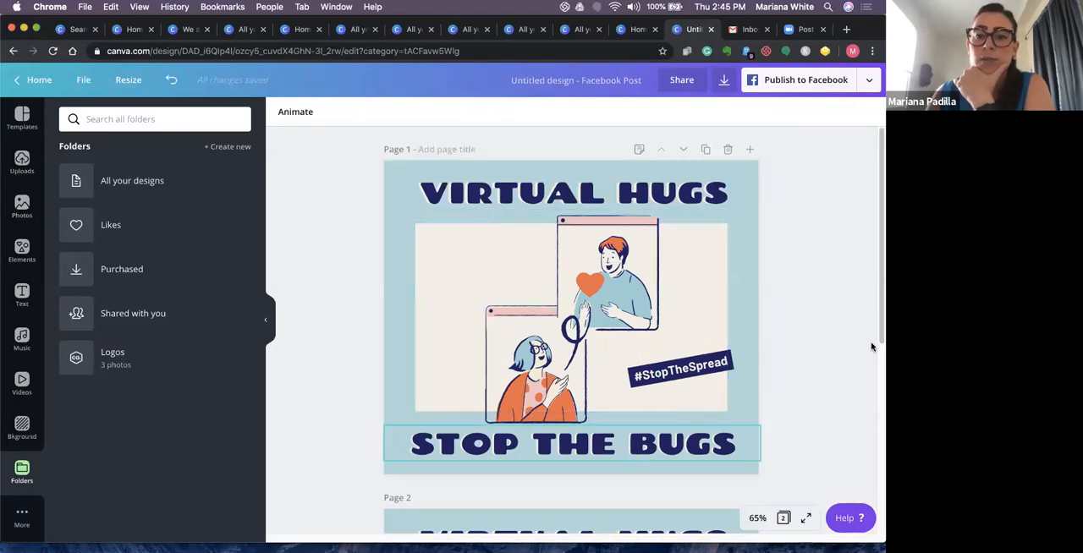
scroll(643, 358, down, 3)
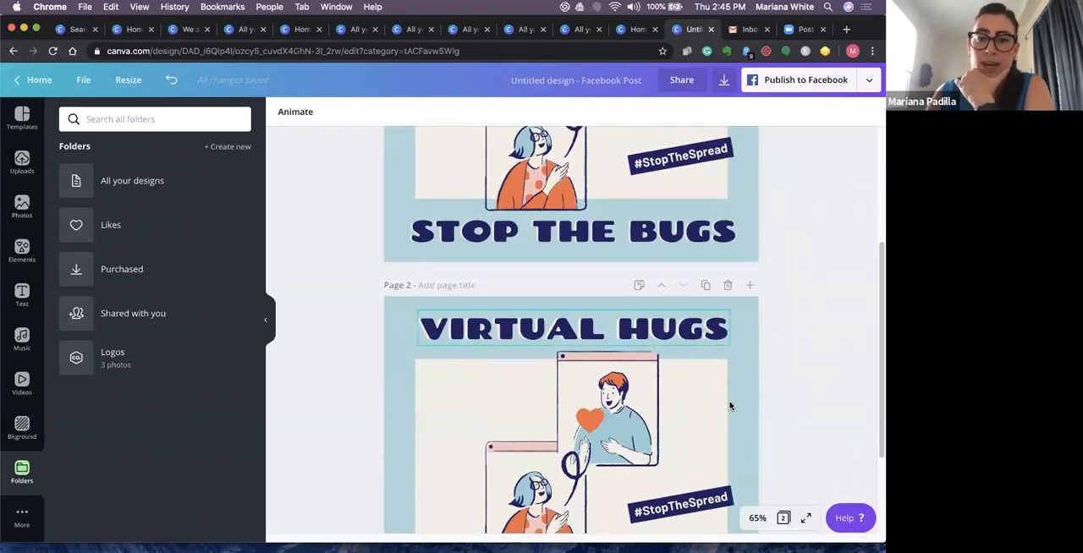
scroll(878, 398, down, 1)
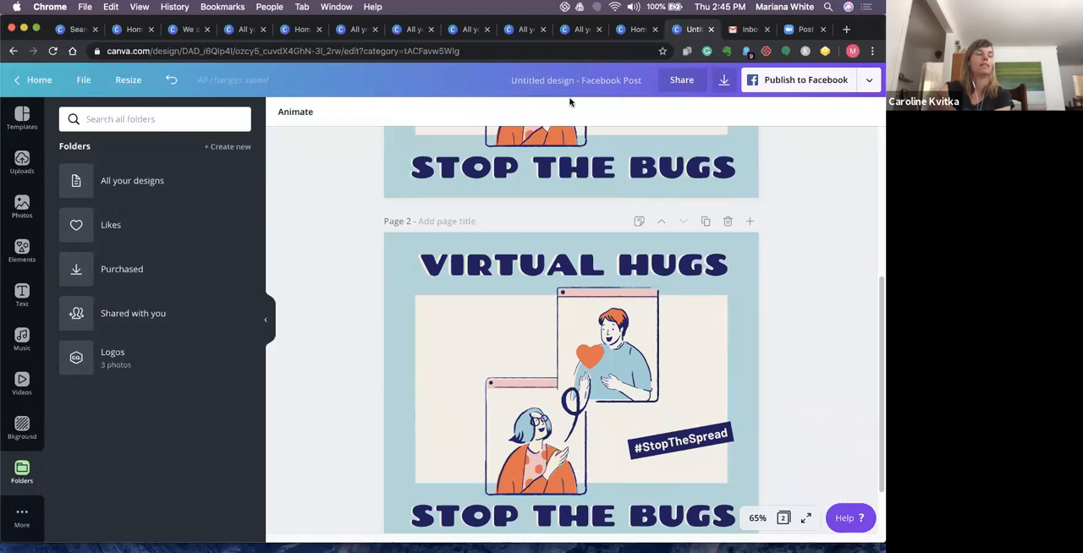
- Switch to the open Zoom page in the browser
click(788, 31)
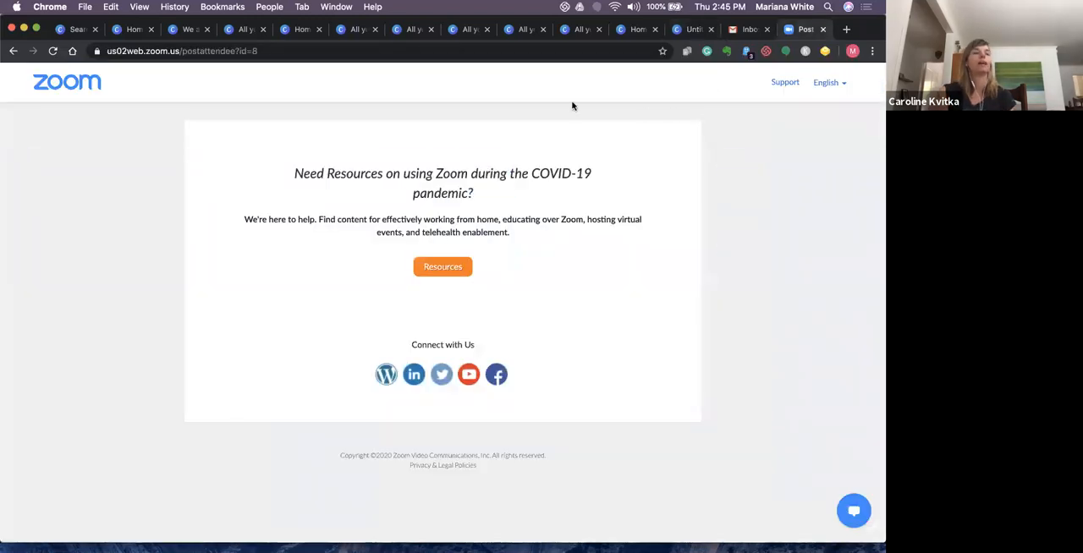